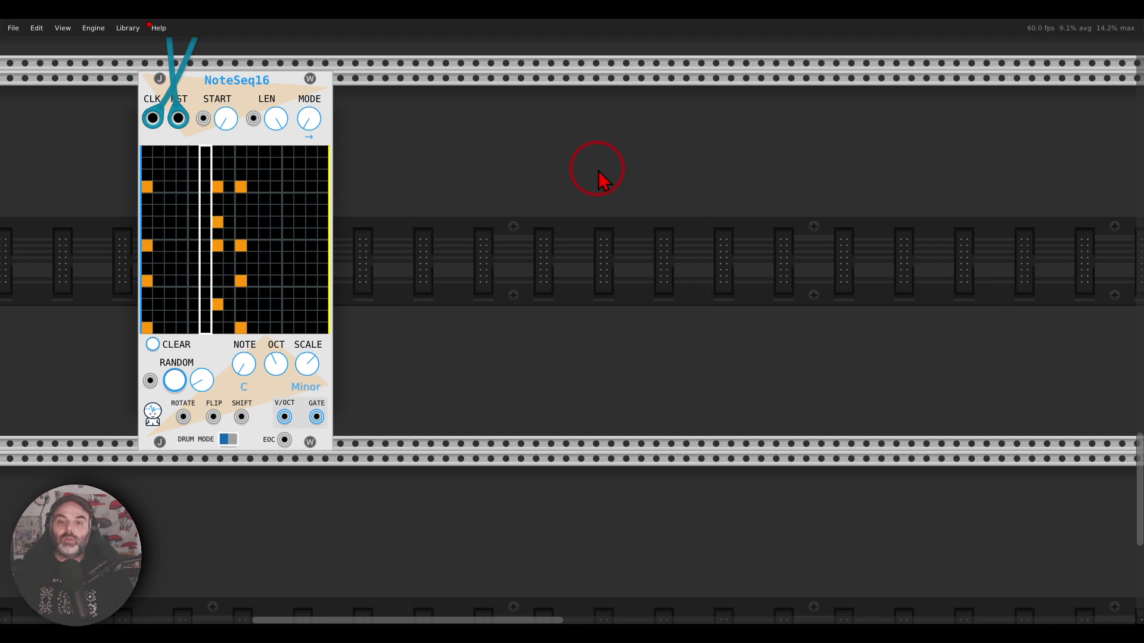
Step: Check the NoteSeq16 sequencer's play mode and its polyphony channel setting
mouse_move(306, 121)
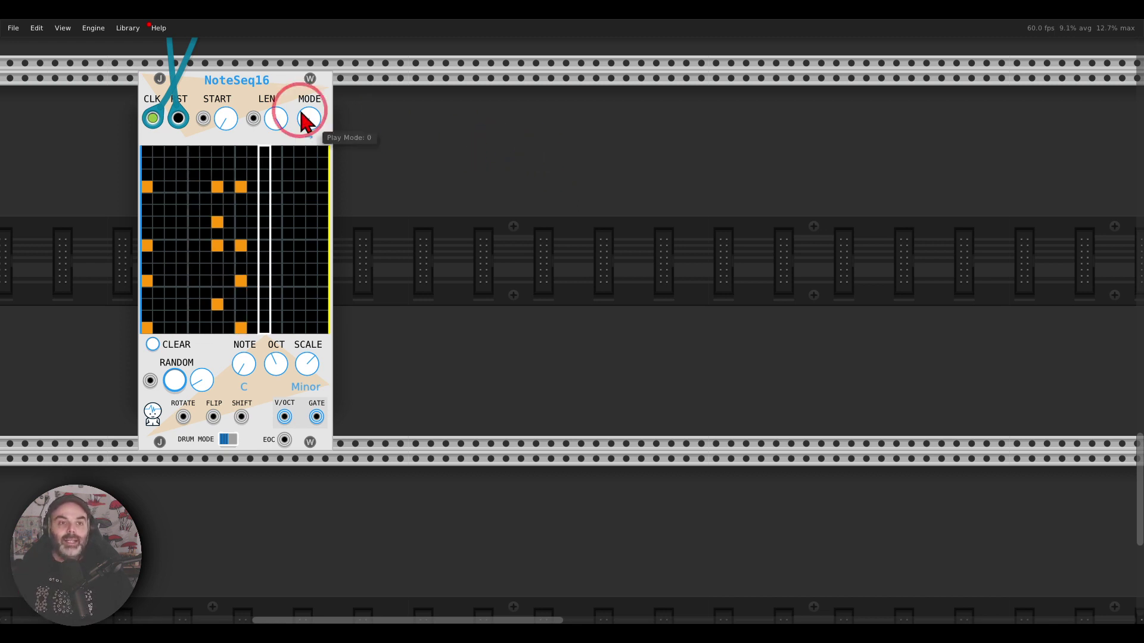
mouse_move(280, 63)
mouse_down()
mouse_move(182, 60)
mouse_move(194, 110)
mouse_move(273, 115)
mouse_move(282, 76)
mouse_up()
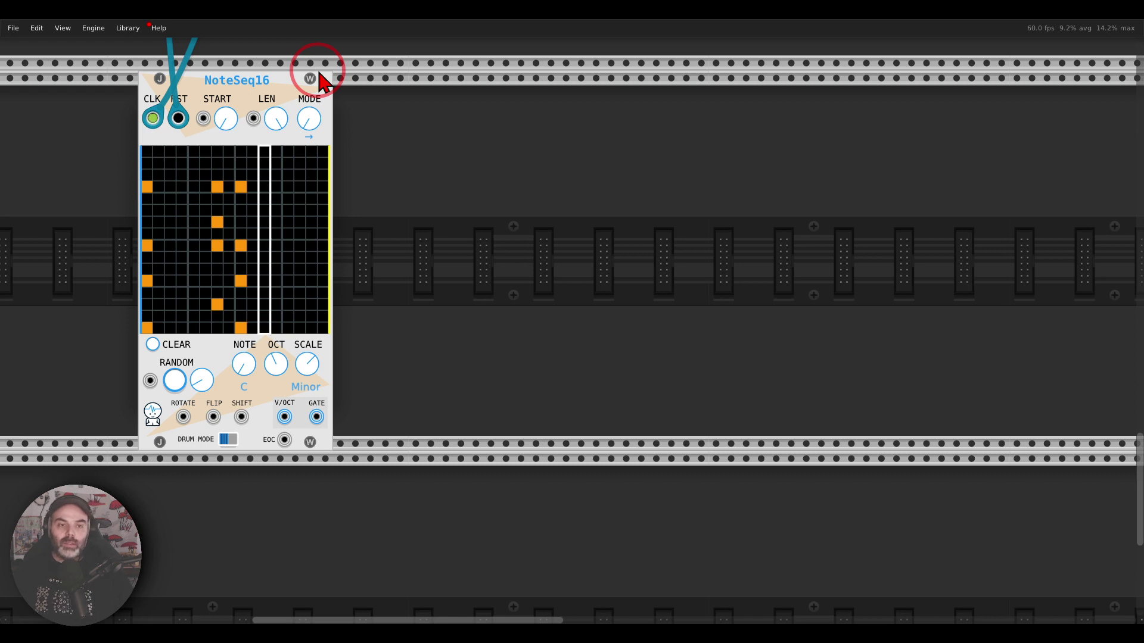
right_click(283, 90)
mouse_move(333, 243)
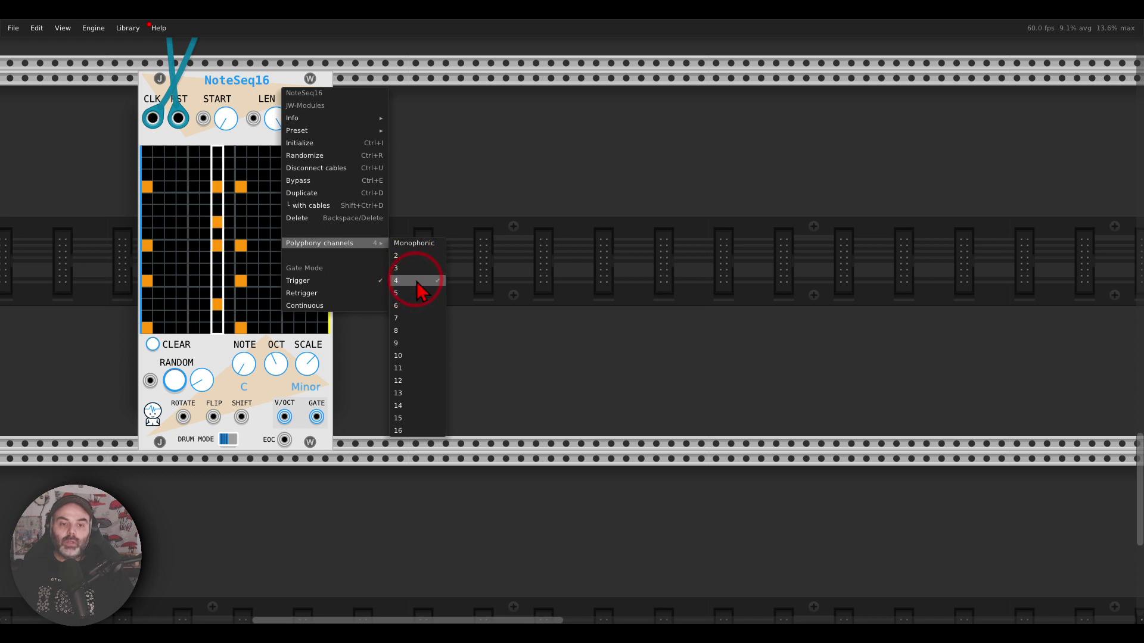
click(251, 81)
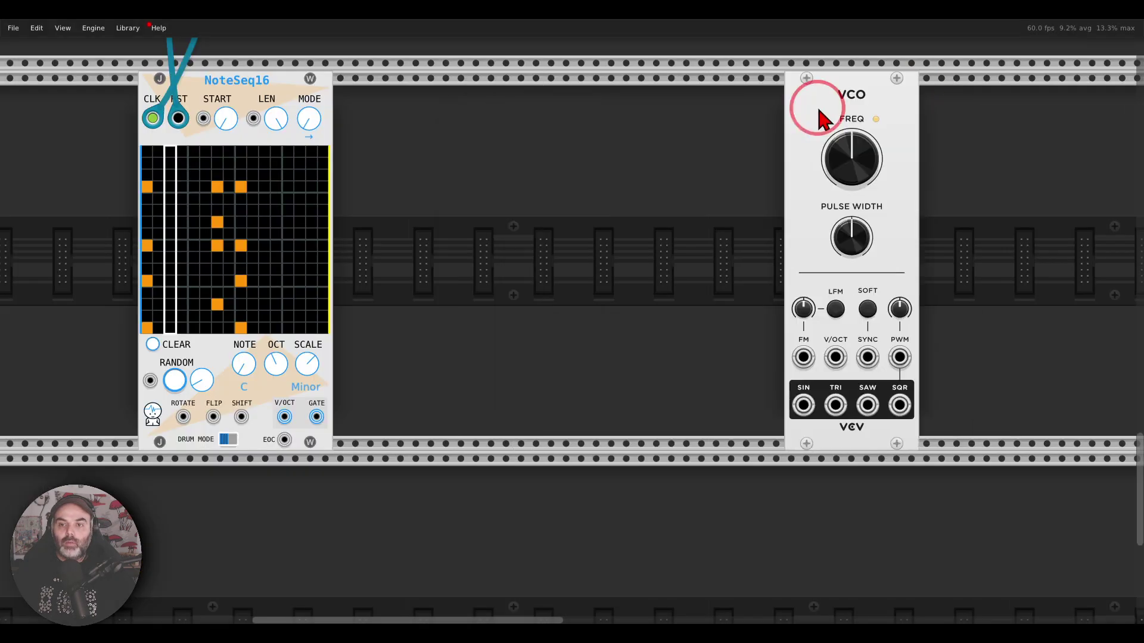
Step: Place the VCO directly beside the NoteSeq16 sequencer and duplicate it to get a second oscillator
drag(819, 116, 417, 115)
key(ctrl+d)
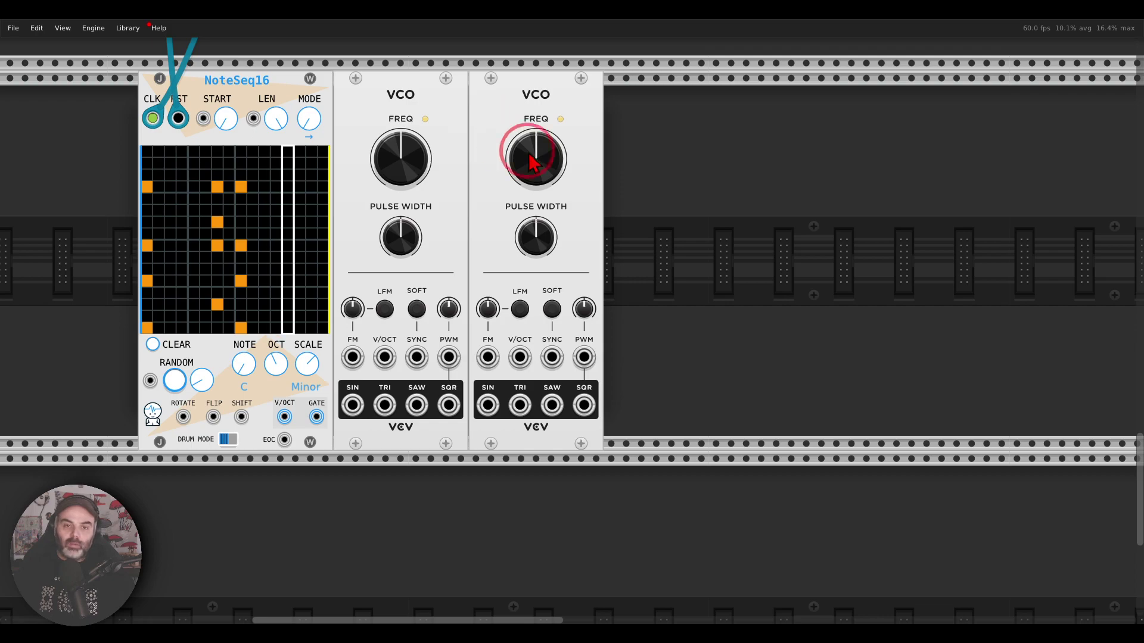
Step: Search the module library for "mix" and add the VCV Mix module beside the second VCO
key(Return)
text(mix)
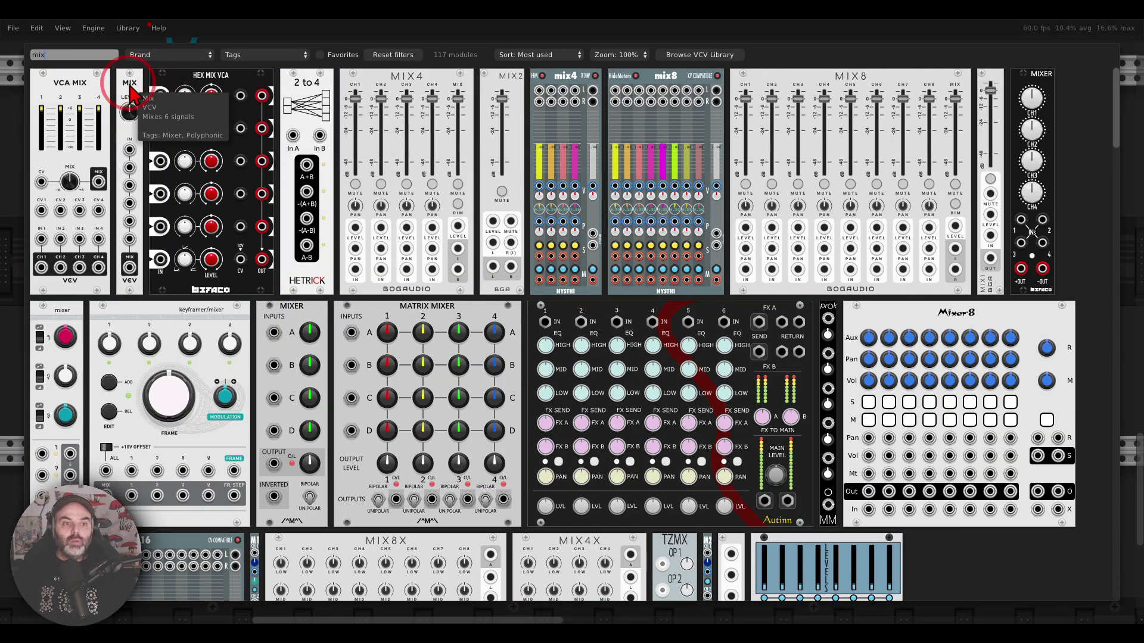
click(130, 90)
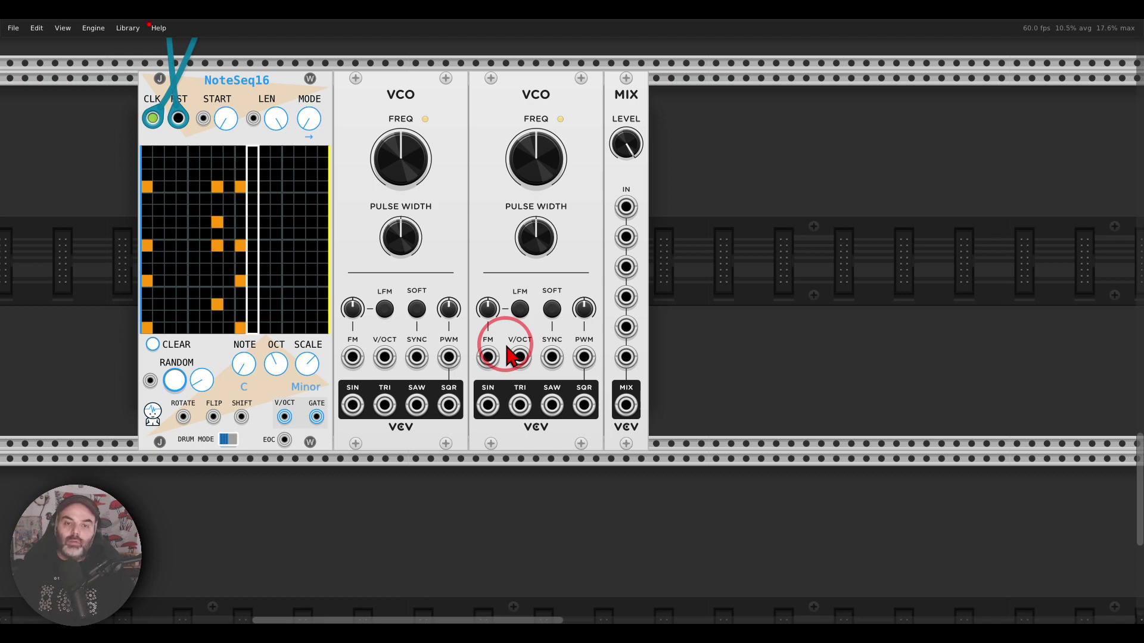
Step: Patch the square outputs of both VCOs into the first and second inputs of the Mix module with red cables
right_click(449, 405)
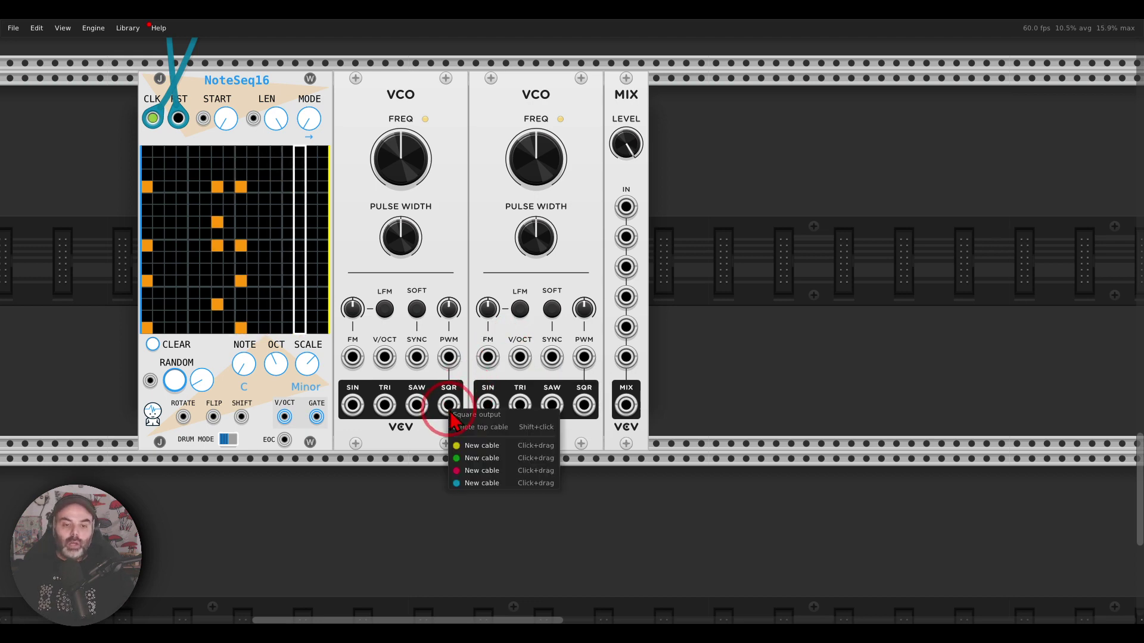
drag(467, 471, 625, 206)
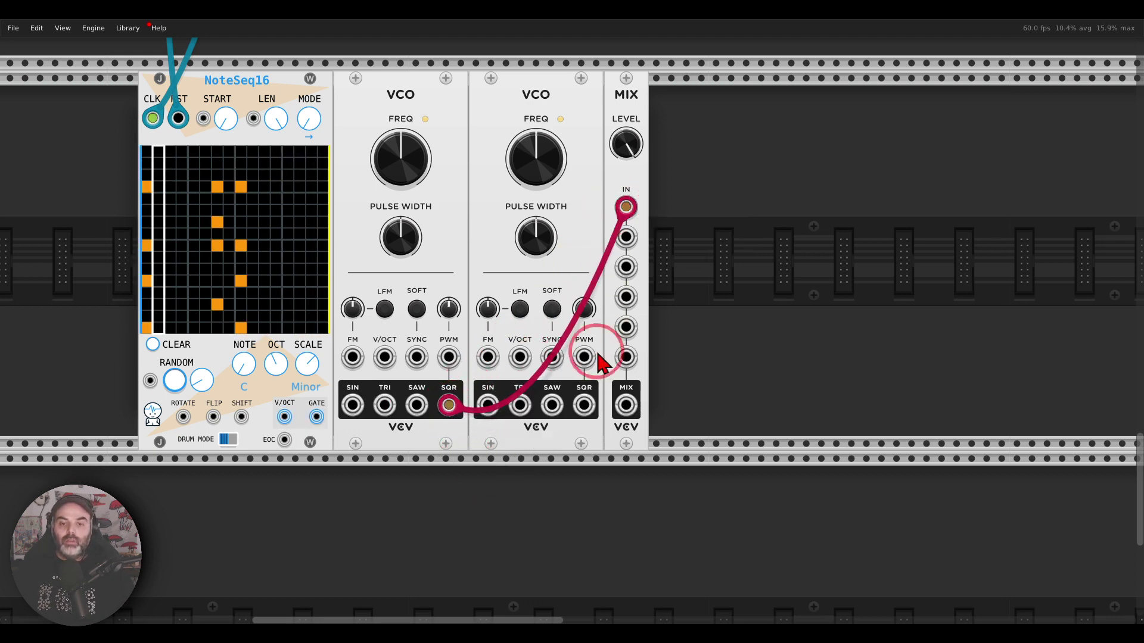
right_click(584, 405)
drag(602, 471, 626, 238)
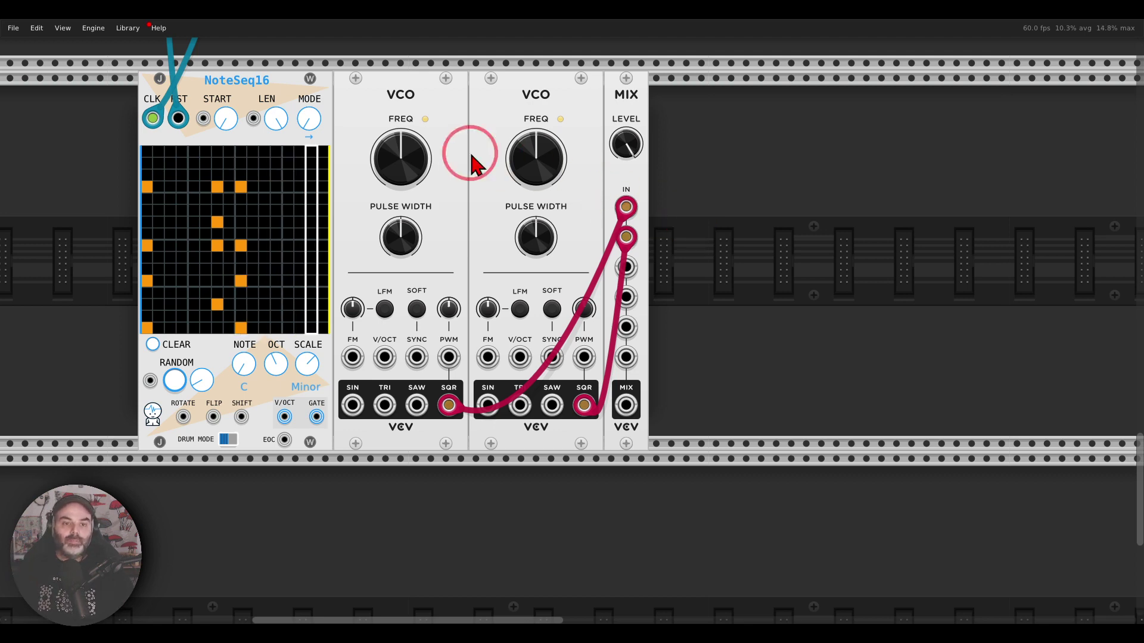
Step: Try lowering the first VCO's frequency with its knob, and reset the frequency to the default
mouse_move(398, 162)
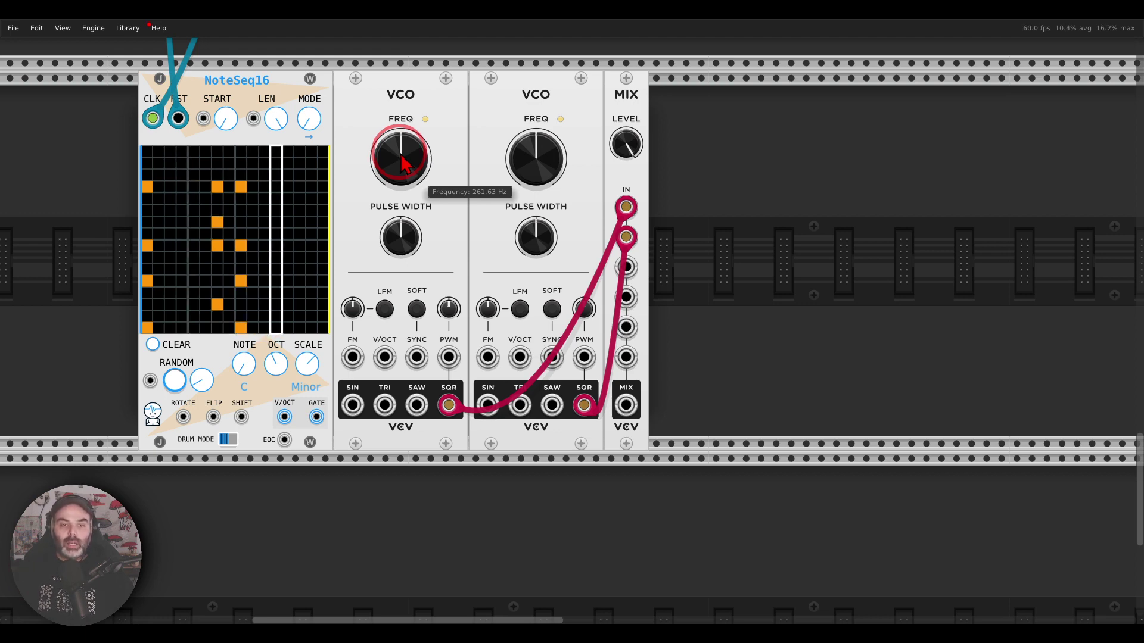
drag(404, 158, 570, 318)
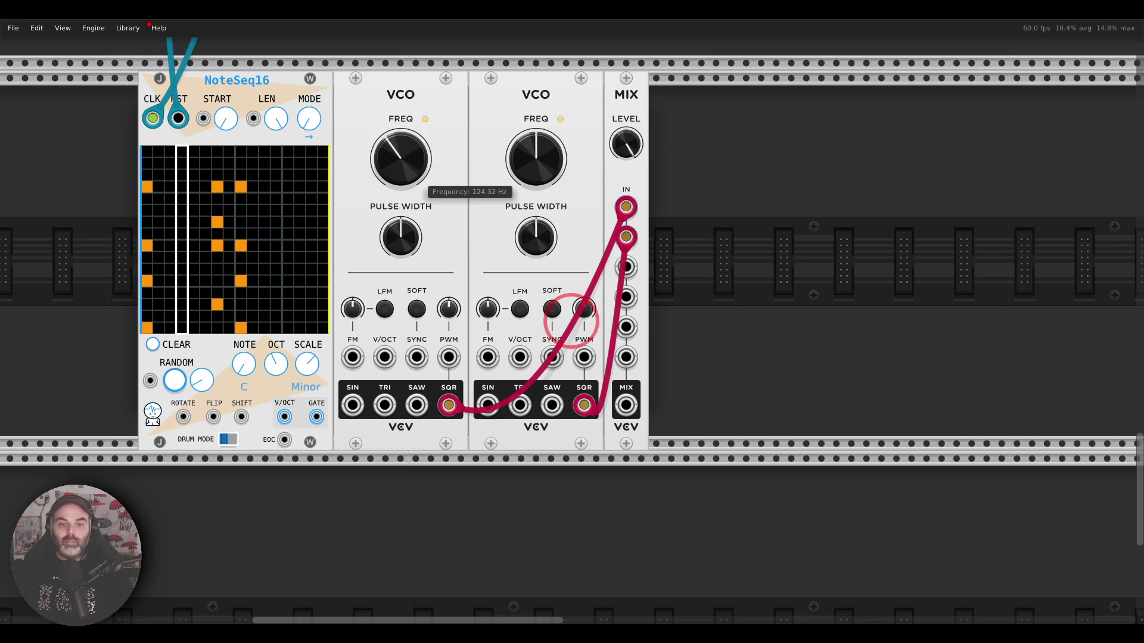
double_click(403, 158)
Step: Try halving the first VCO's frequency with the expression 261.63/2, and reset the frequency to the default
right_click(402, 153)
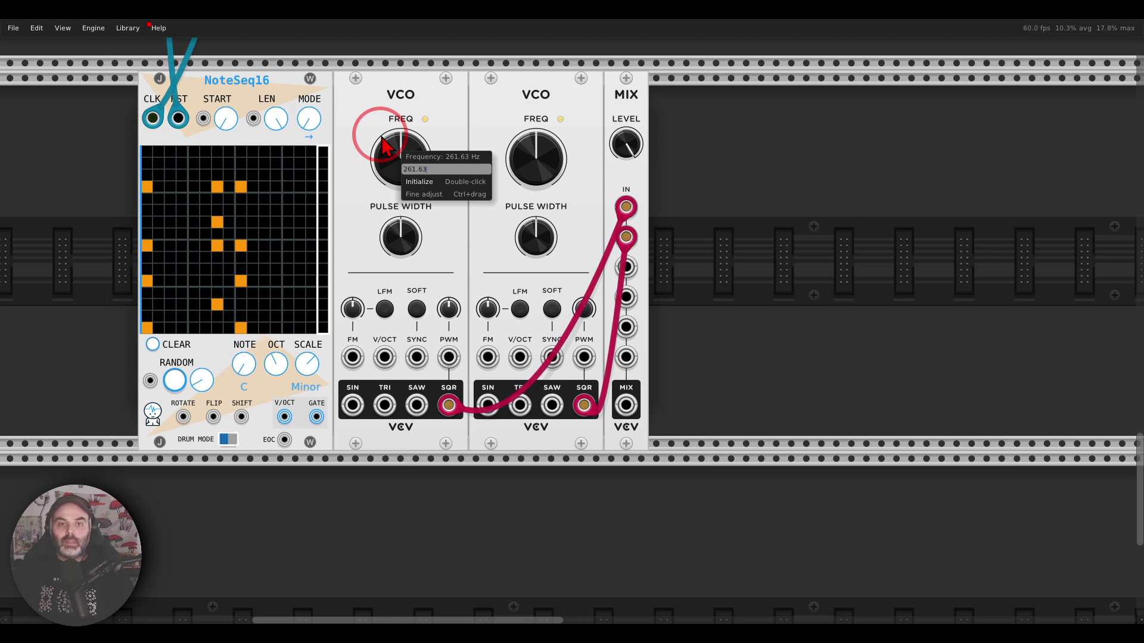
text(/)
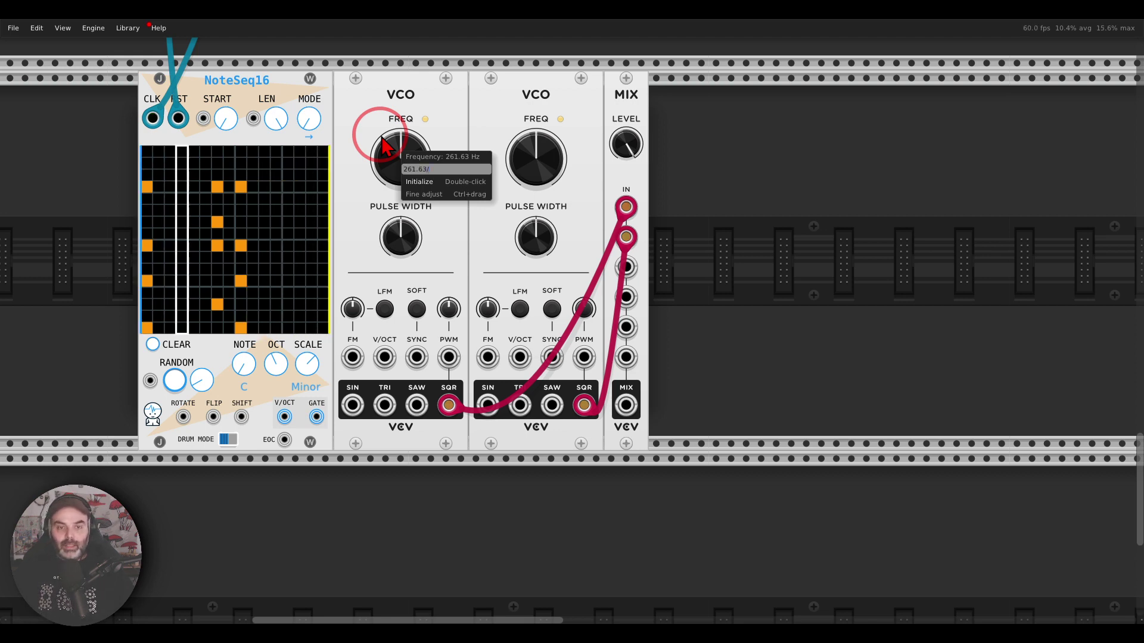
text(2)
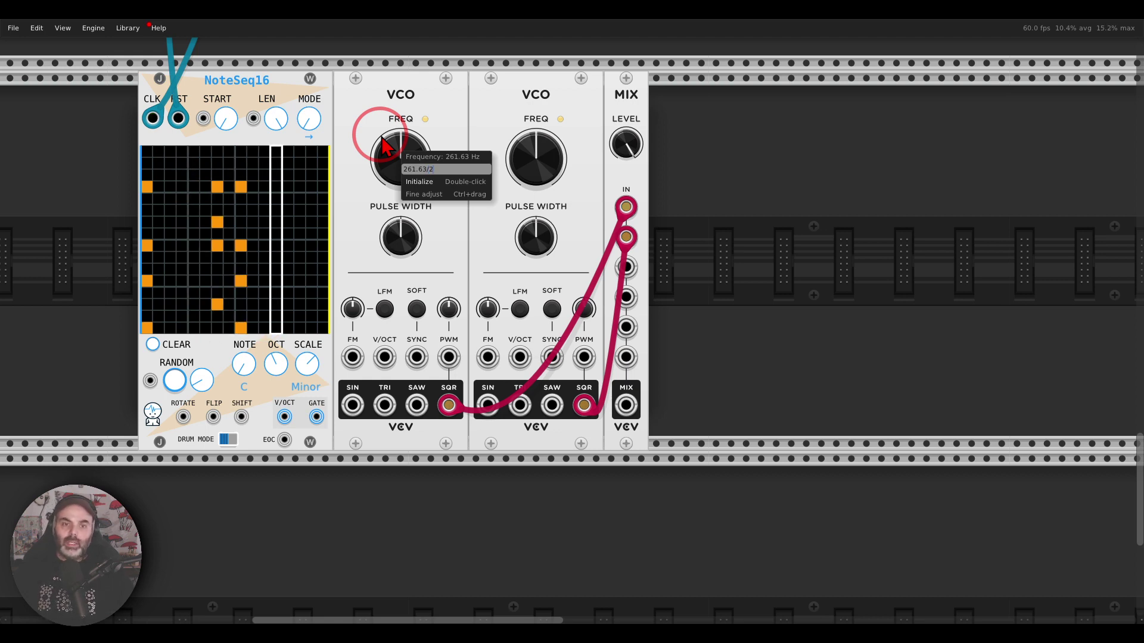
key(Return)
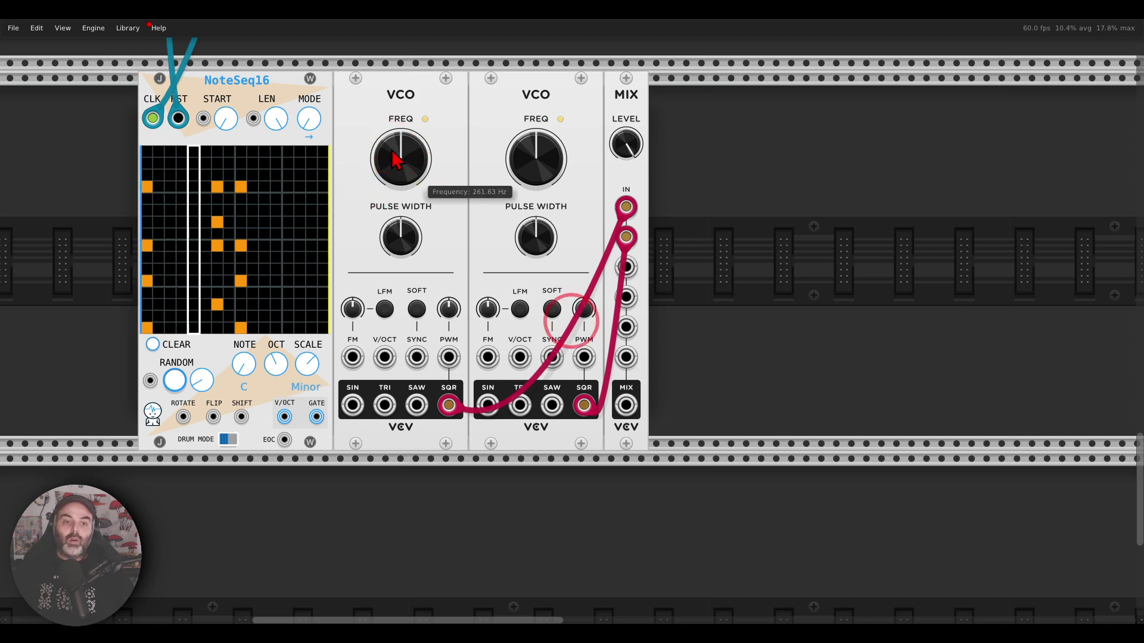
double_click(413, 153)
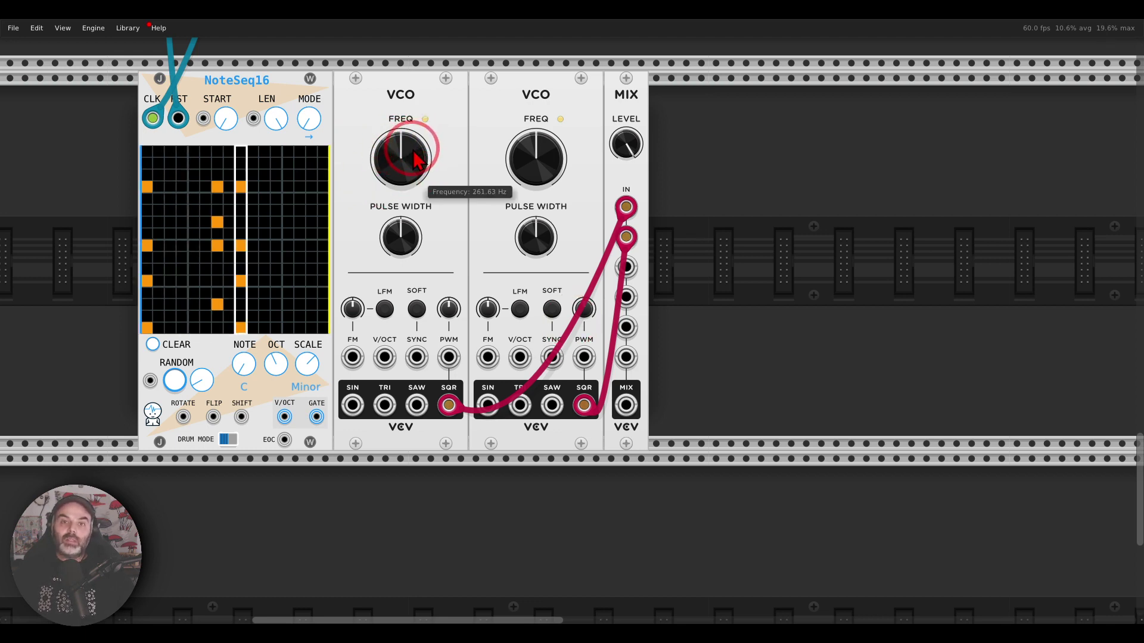
Step: Set the first VCO's frequency by note name to c4
right_click(413, 157)
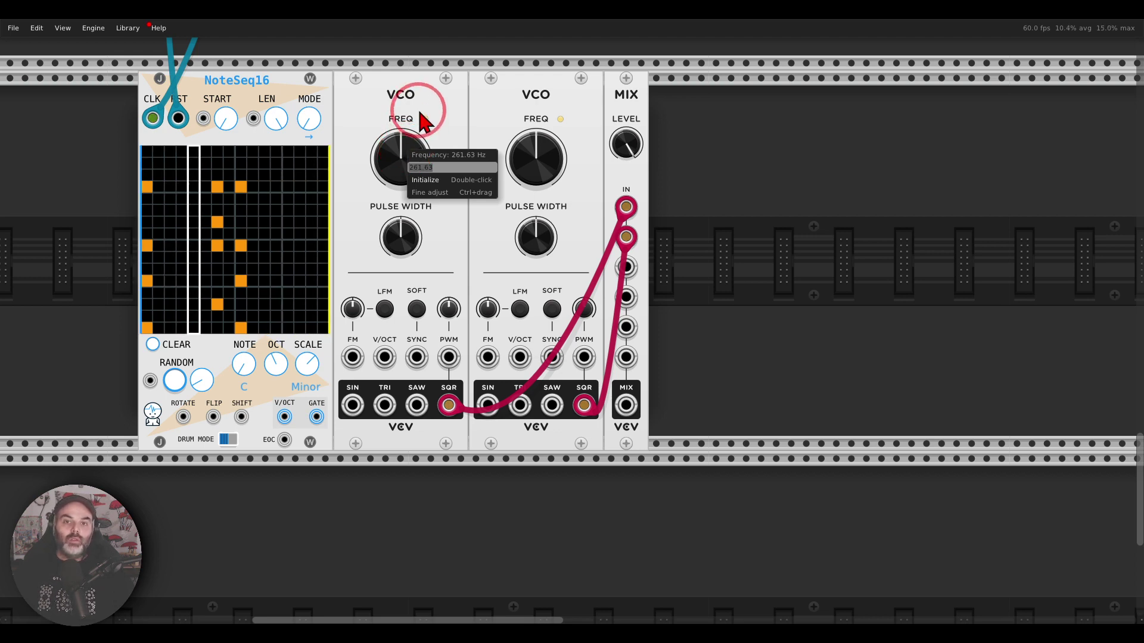
text(c4)
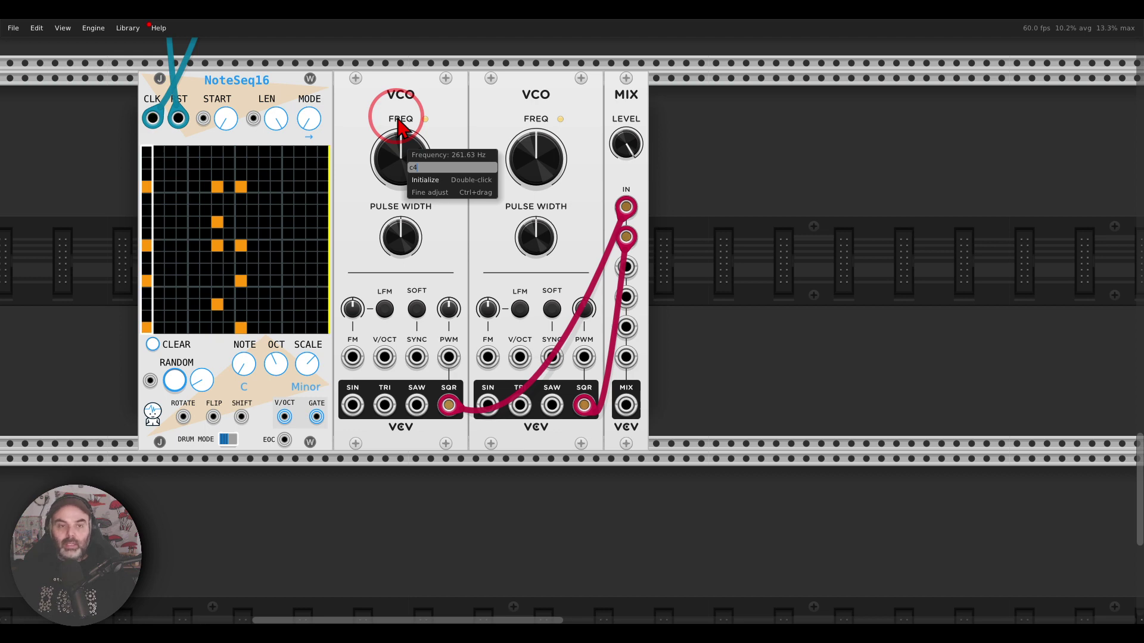
key(Return)
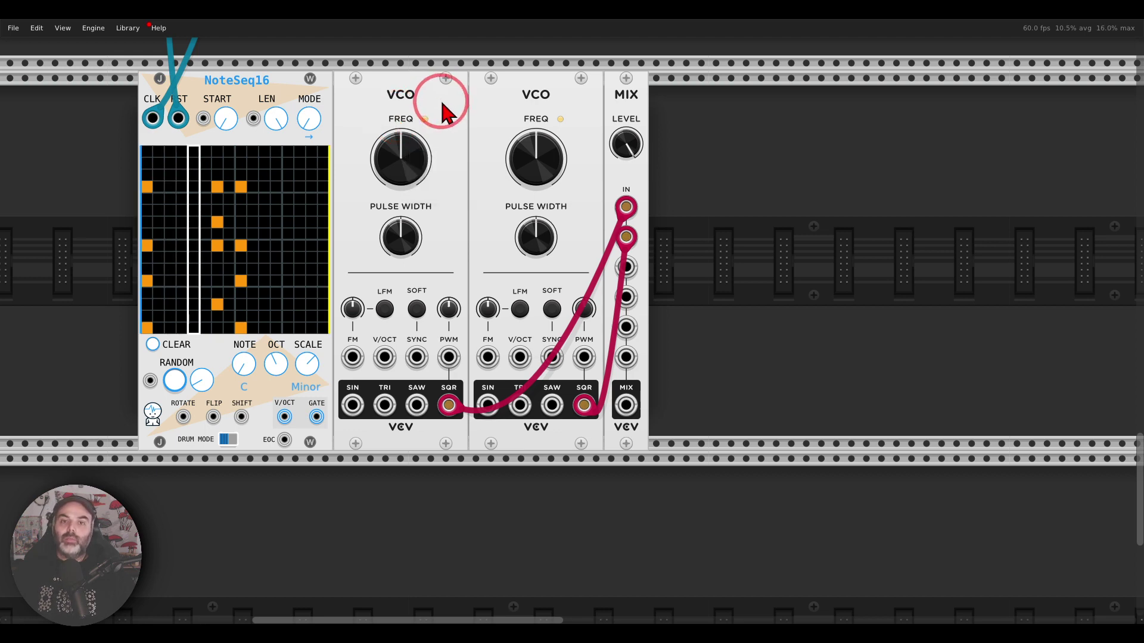
Step: Set the first VCO's frequency by note name to c3
right_click(405, 148)
text(c3)
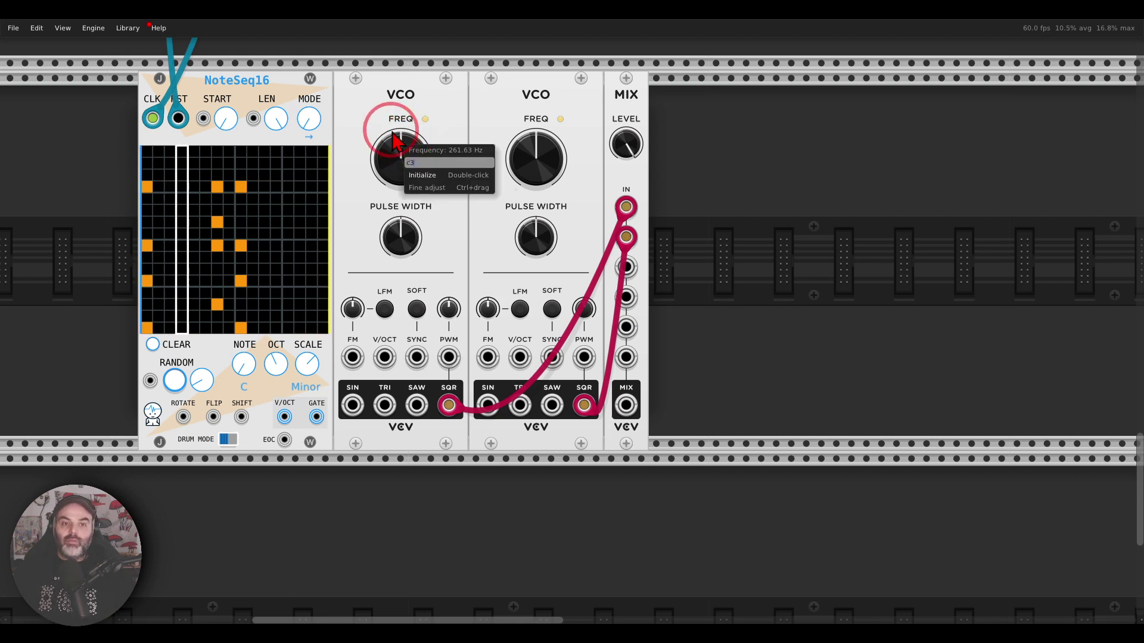
key(Return)
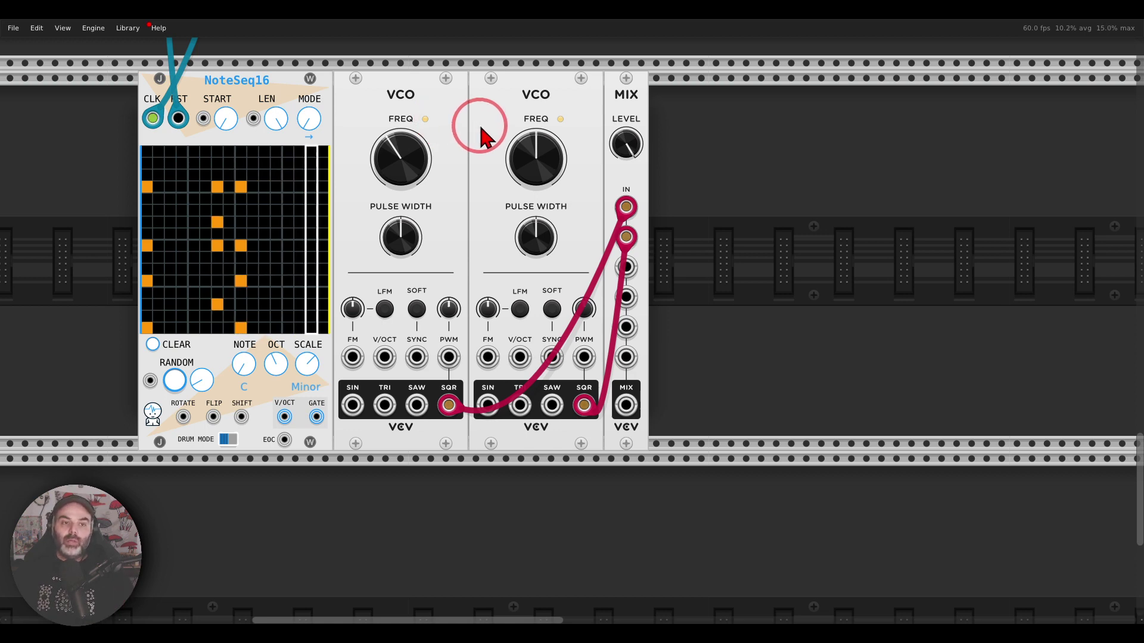
Step: Patch the NoteSeq16's polyphonic V/OCT output to the V/OCT inputs of both VCOs with yellow cables
right_click(286, 419)
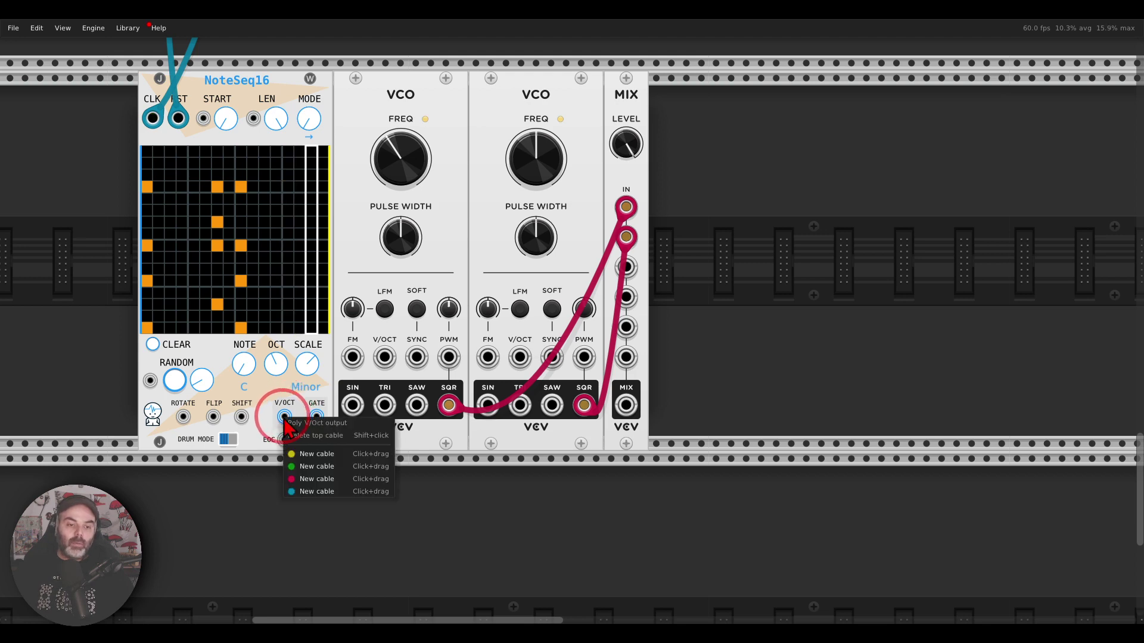
drag(298, 454, 385, 357)
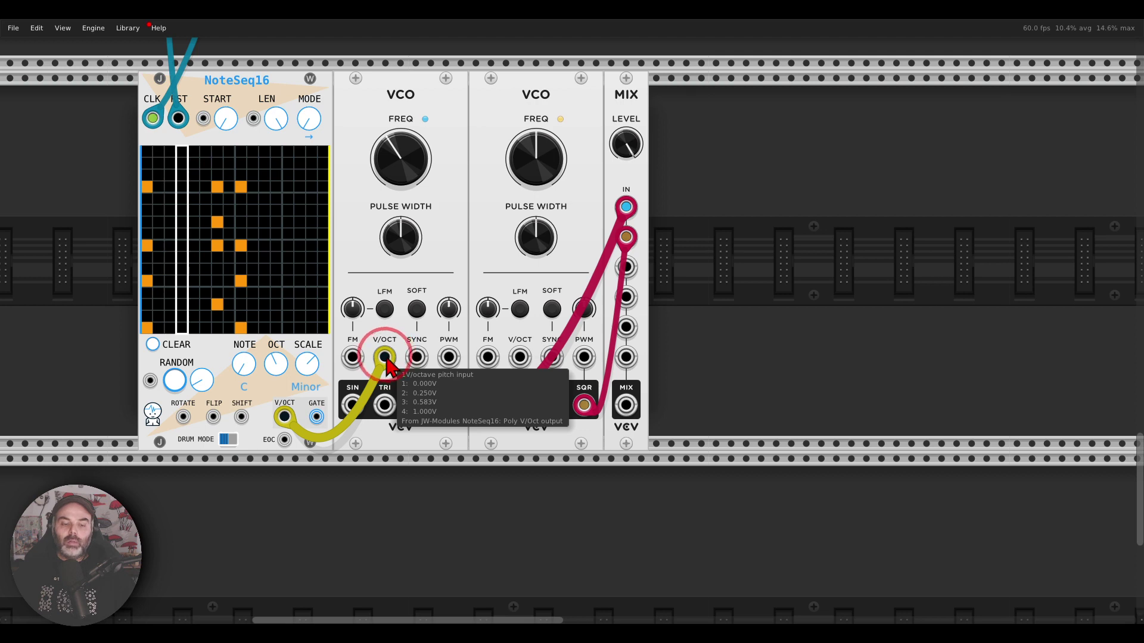
drag(386, 357, 520, 357)
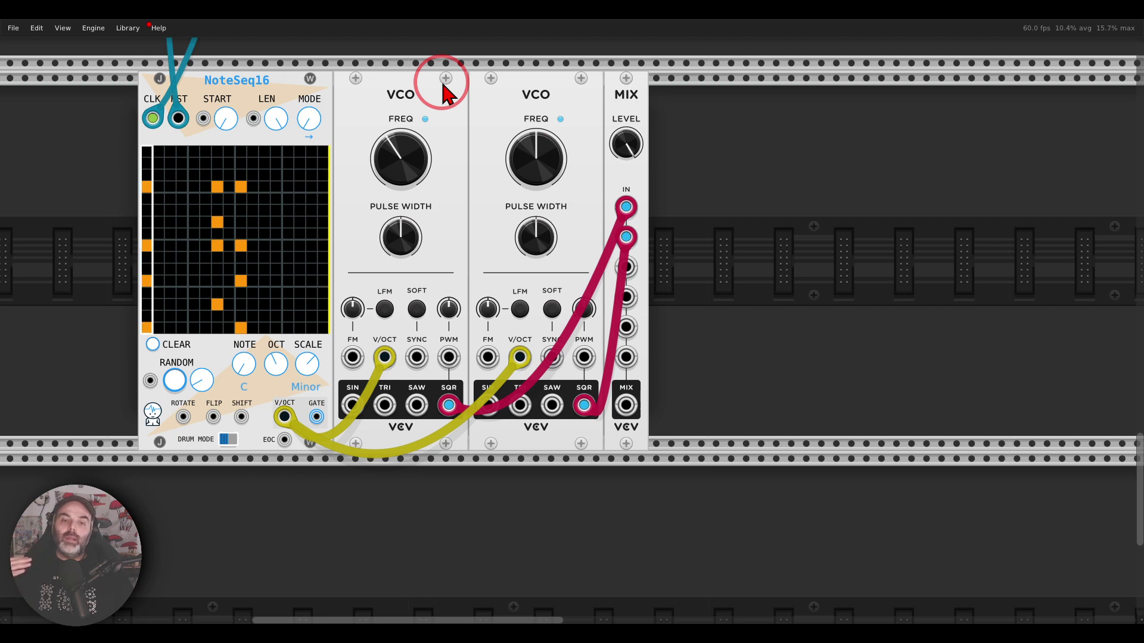
mouse_move(430, 81)
mouse_down()
mouse_move(379, 85)
mouse_move(372, 117)
mouse_move(425, 123)
mouse_move(433, 94)
mouse_up()
mouse_move(566, 78)
mouse_down()
mouse_move(552, 70)
mouse_move(499, 90)
mouse_move(566, 116)
mouse_move(573, 84)
mouse_move(654, 113)
mouse_move(642, 84)
mouse_up()
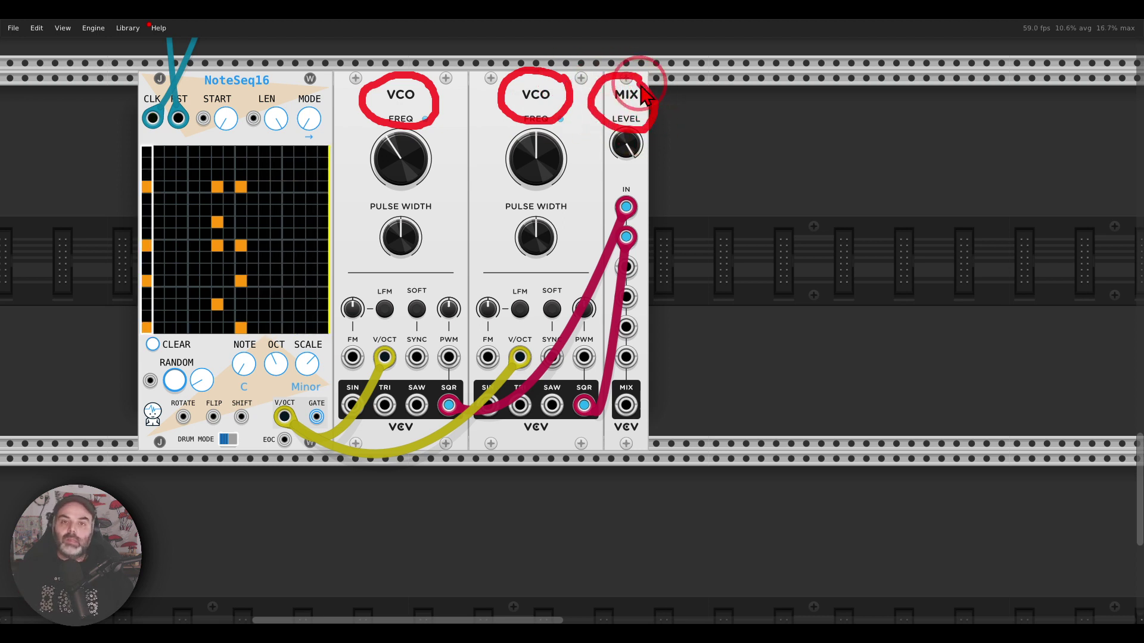
key(Escape)
Step: Search the module library for "vcf" and add the VCV VCF filter beside the Mix module
right_click(703, 145)
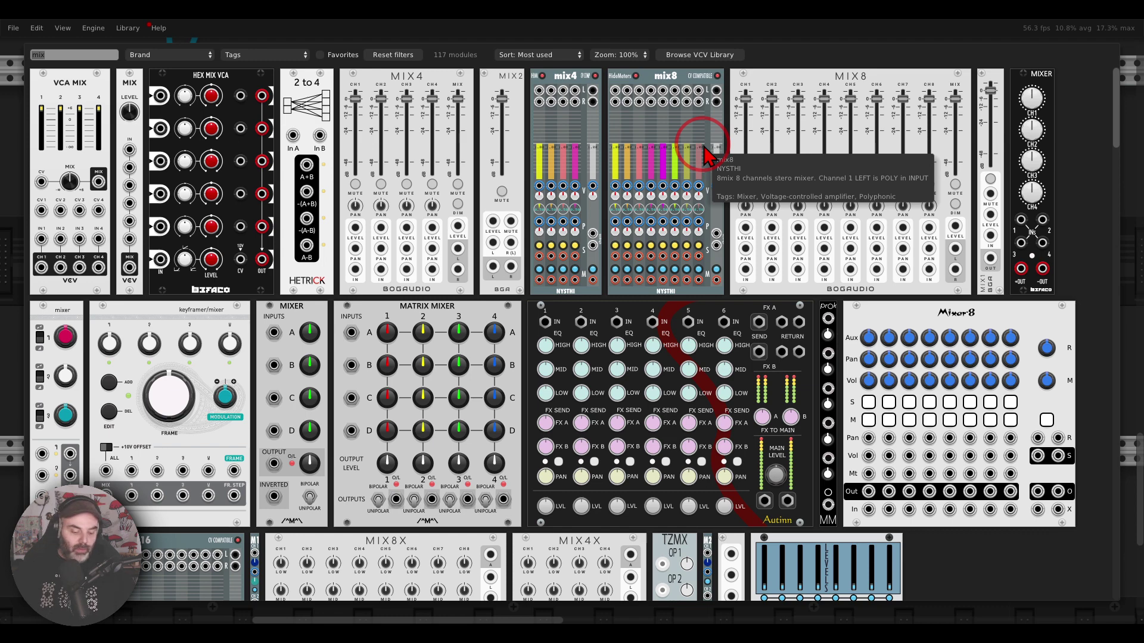
text(vcf)
click(142, 81)
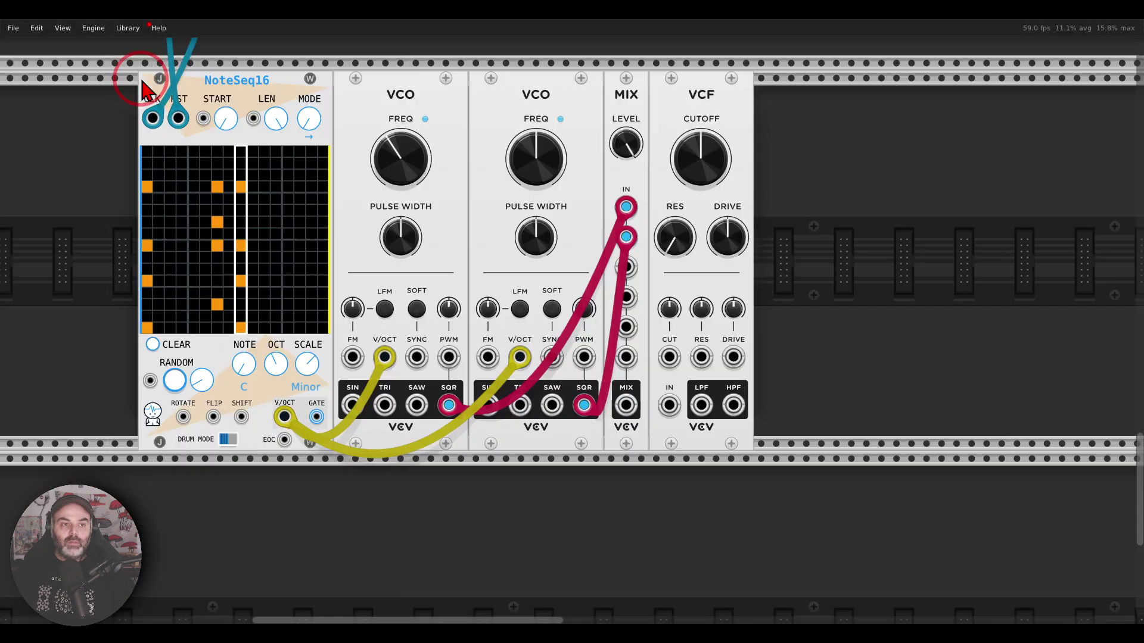
click(543, 168)
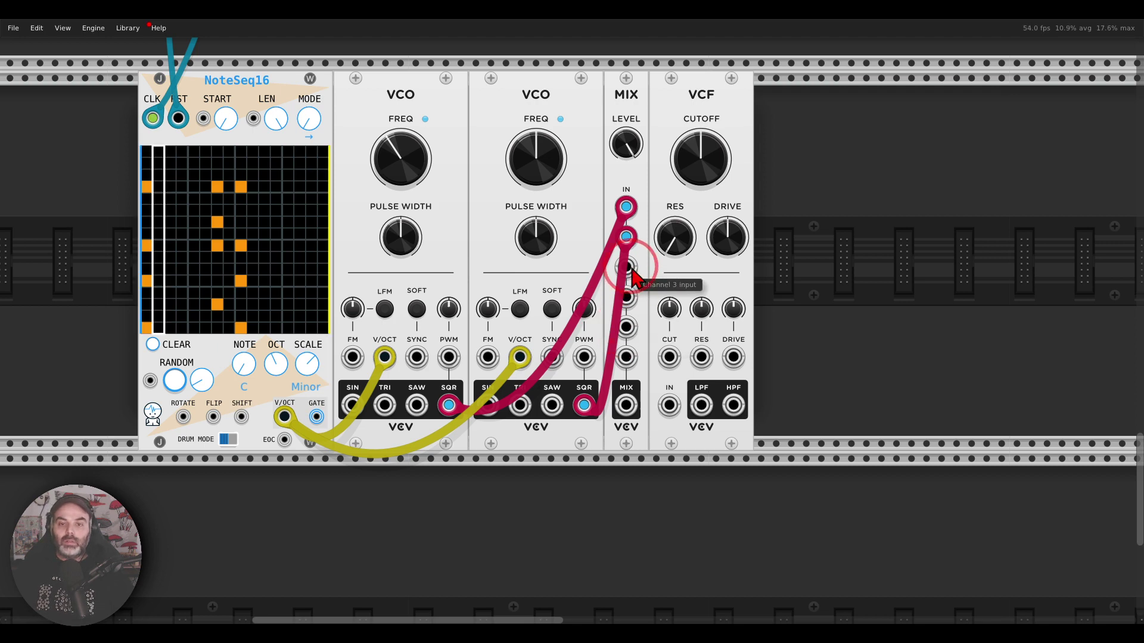
Step: Patch the Mix module's output into the VCF's audio input with a red cable
right_click(625, 406)
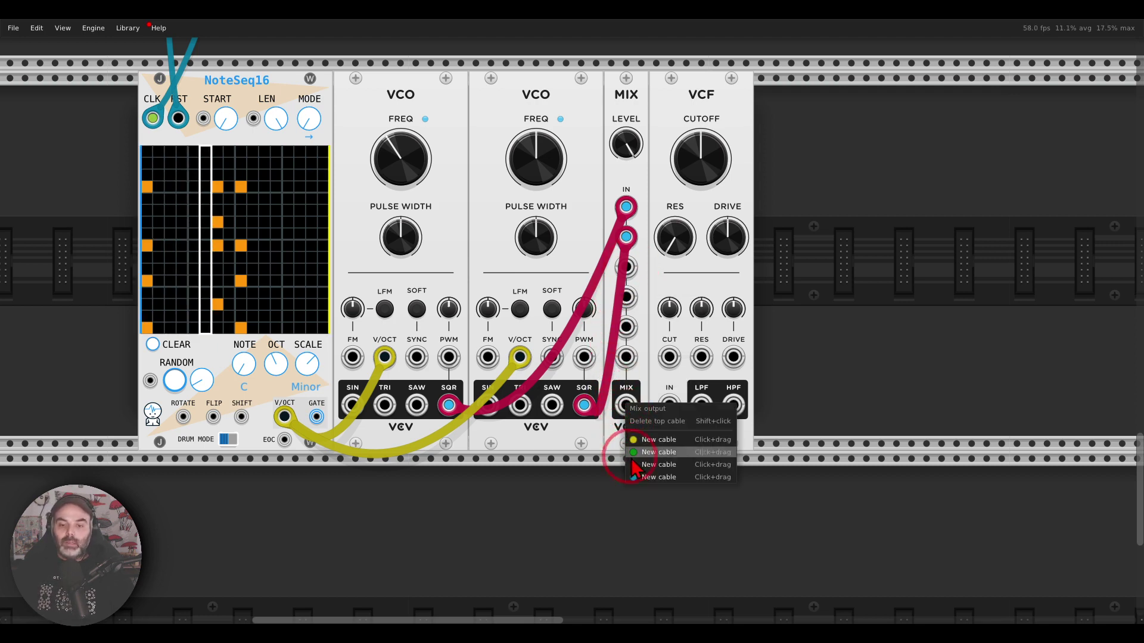
drag(632, 462, 669, 405)
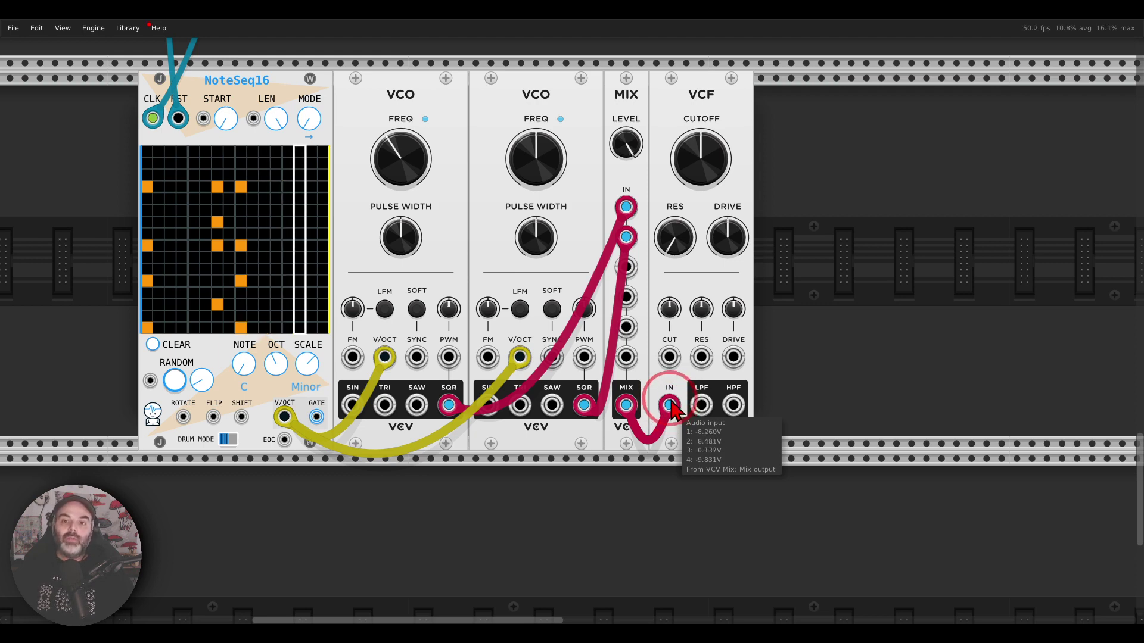
mouse_move(725, 83)
mouse_down()
mouse_move(675, 109)
mouse_move(719, 119)
mouse_move(725, 91)
mouse_up()
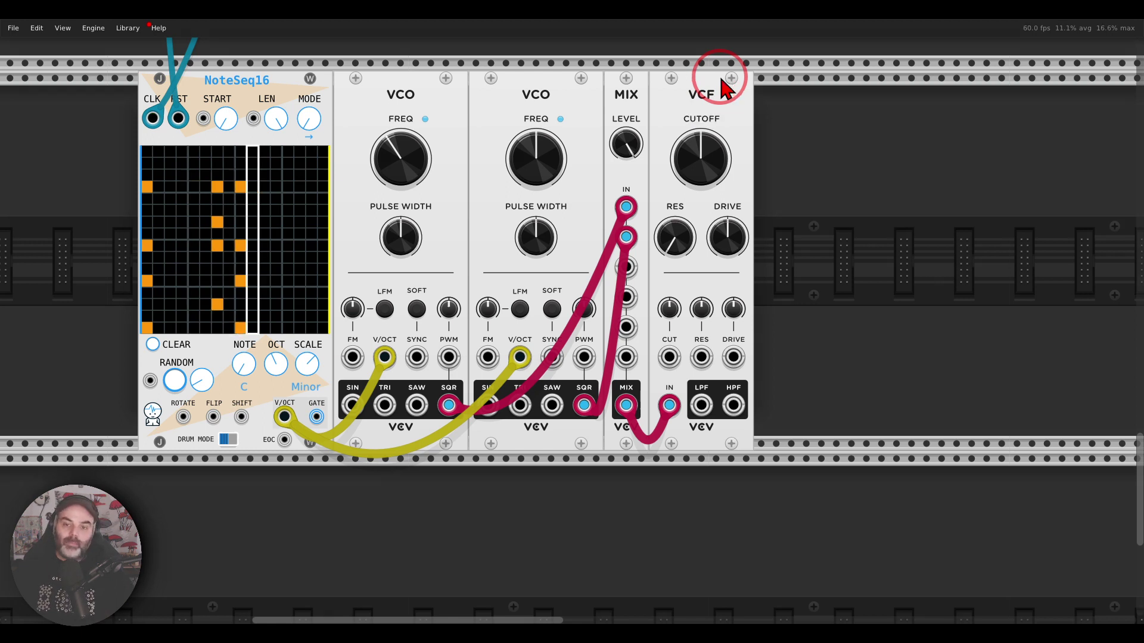
Step: Search the module library for "vca", add the VCV VCA, and place it directly beside the VCF
right_click(785, 156)
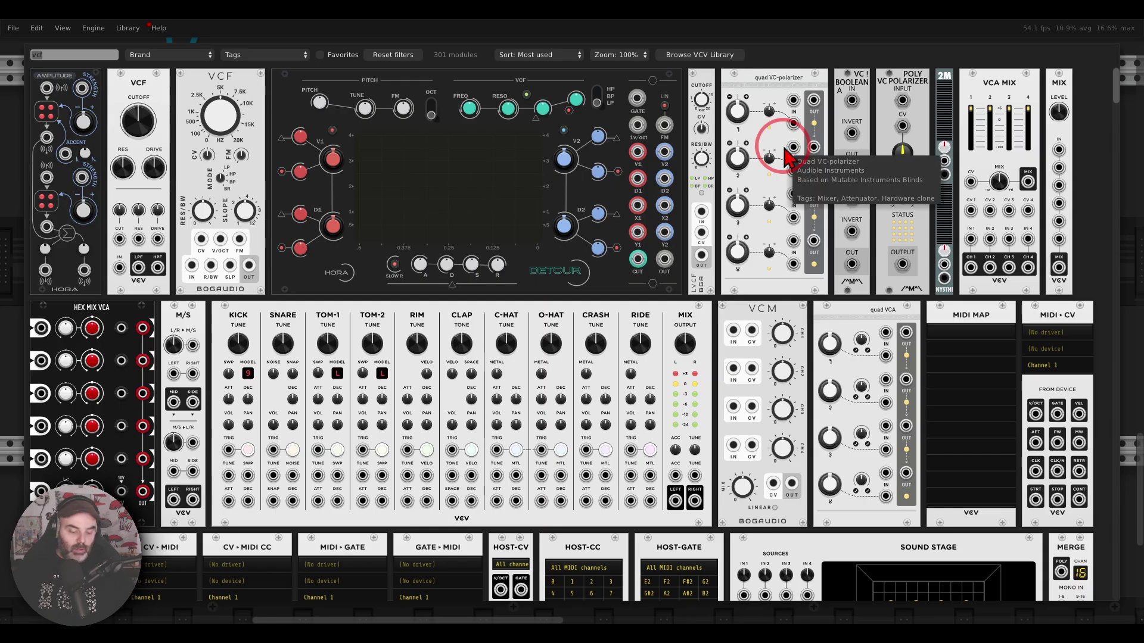
text(vca)
click(884, 84)
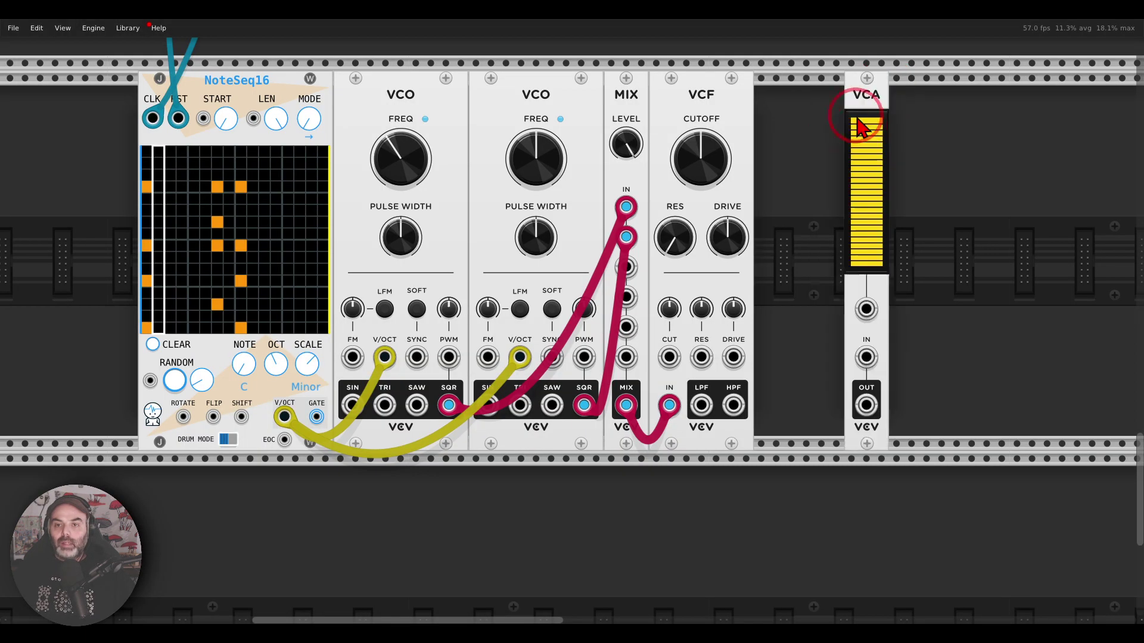
drag(862, 126, 780, 150)
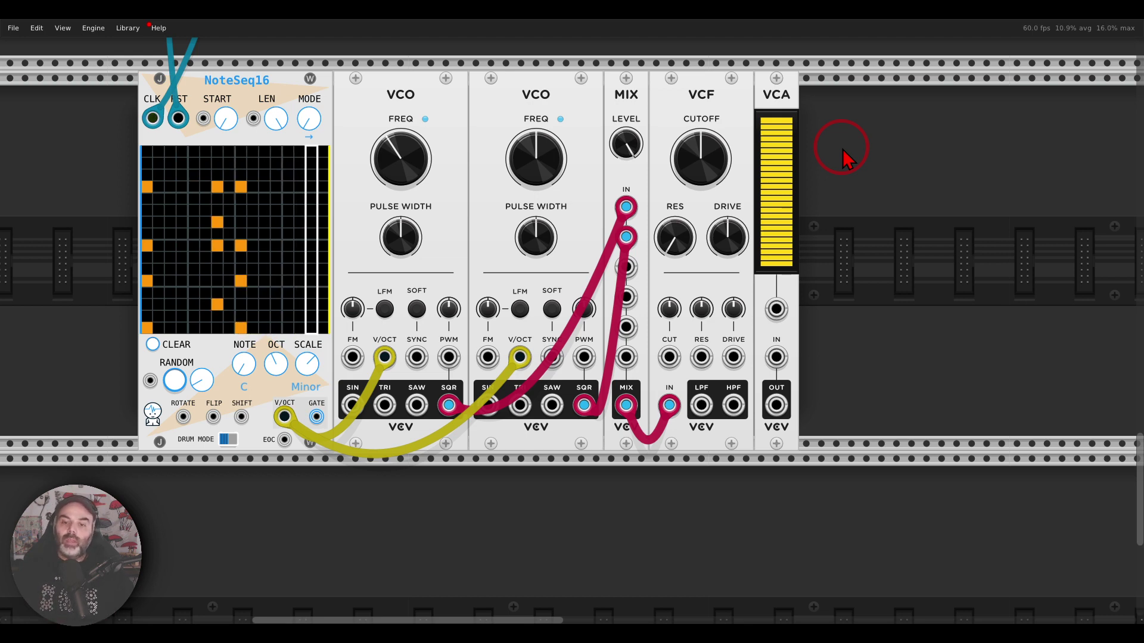
Step: Patch the VCF's lowpass output into the VCA's audio input with a red cable
right_click(701, 405)
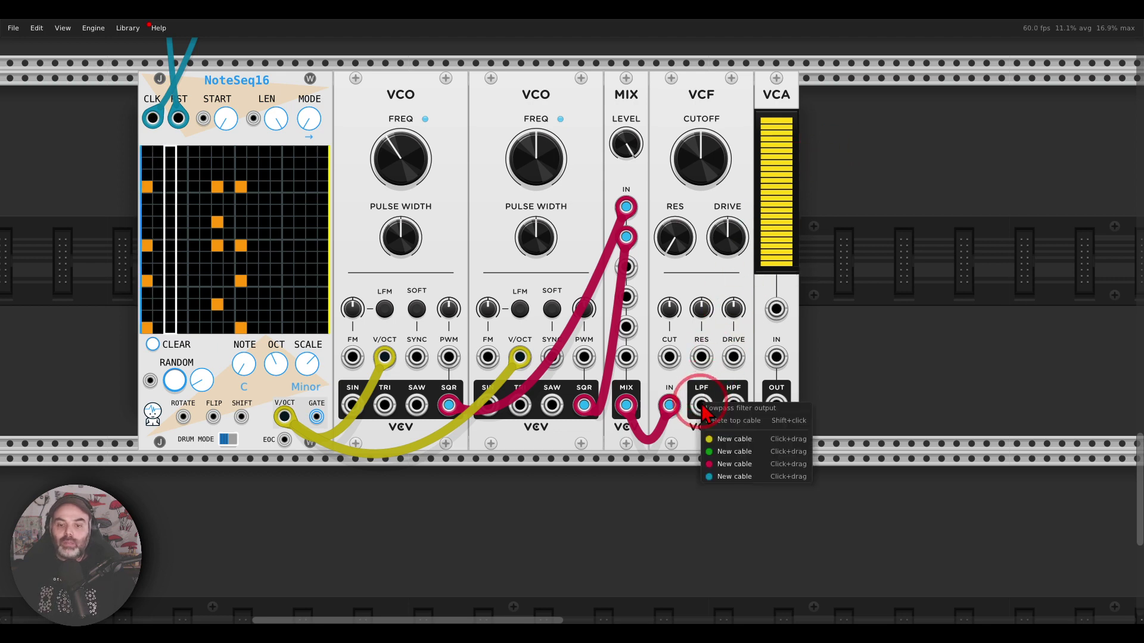
drag(730, 464, 776, 357)
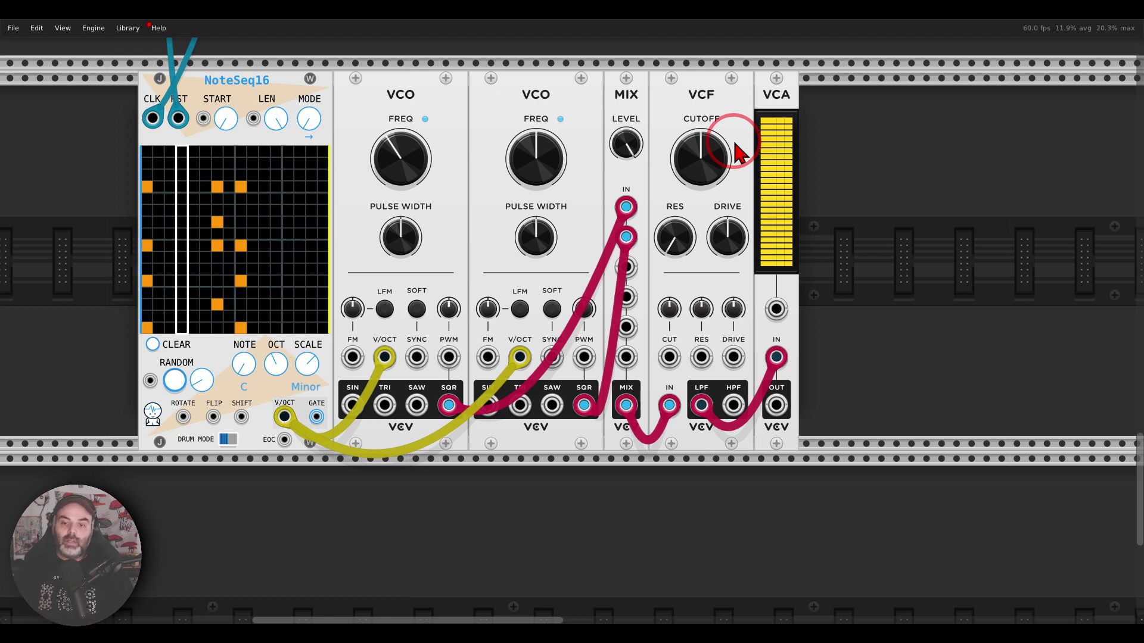
Step: Make room between the VCF and VCA, search the module library for "adsr", and add the VCV ADSR in the gap
drag(778, 99, 901, 115)
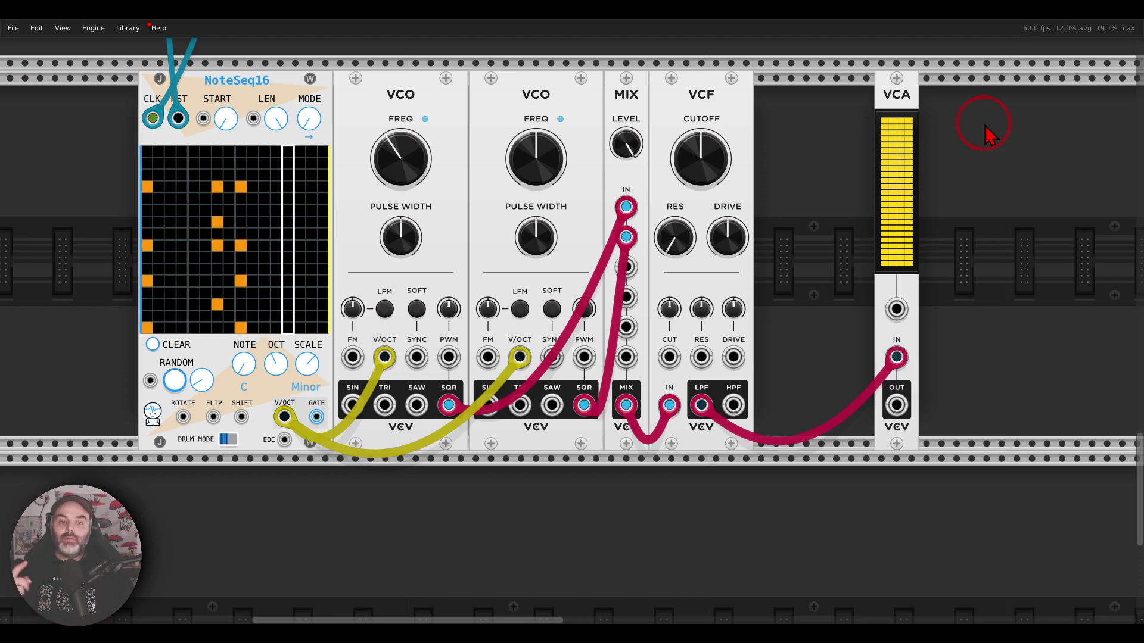
drag(901, 96, 962, 96)
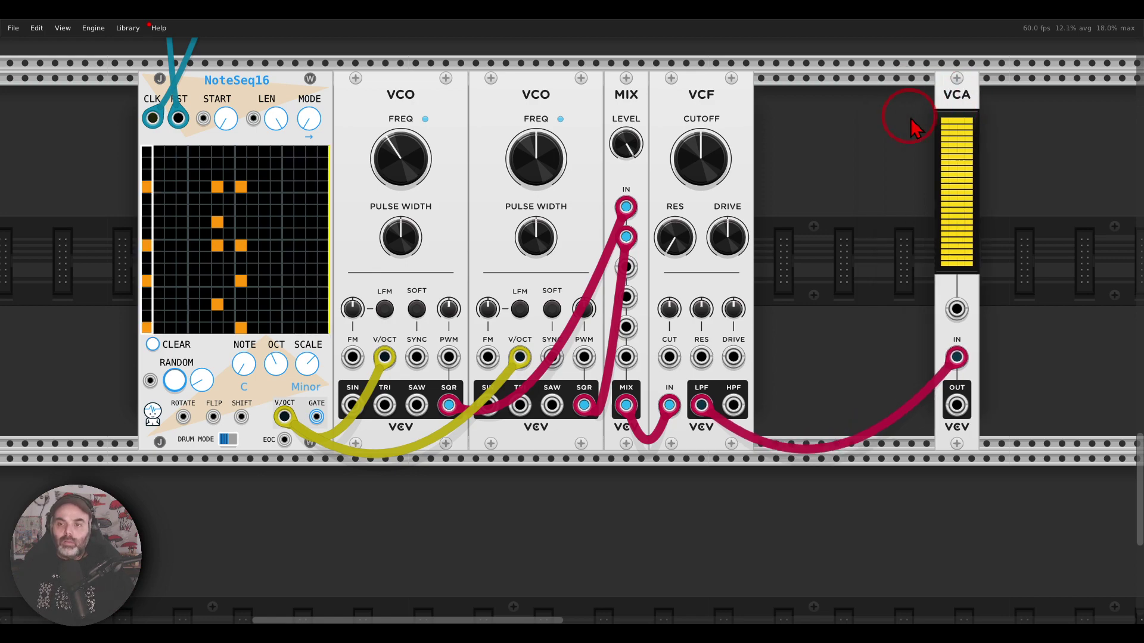
right_click(911, 115)
text(adsr)
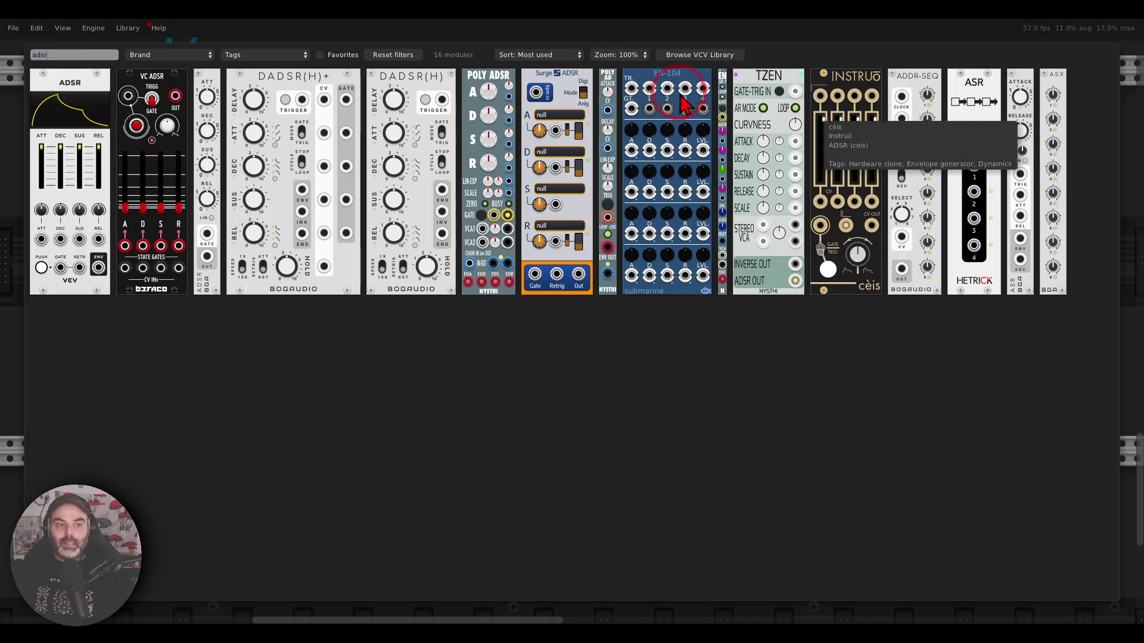
click(71, 95)
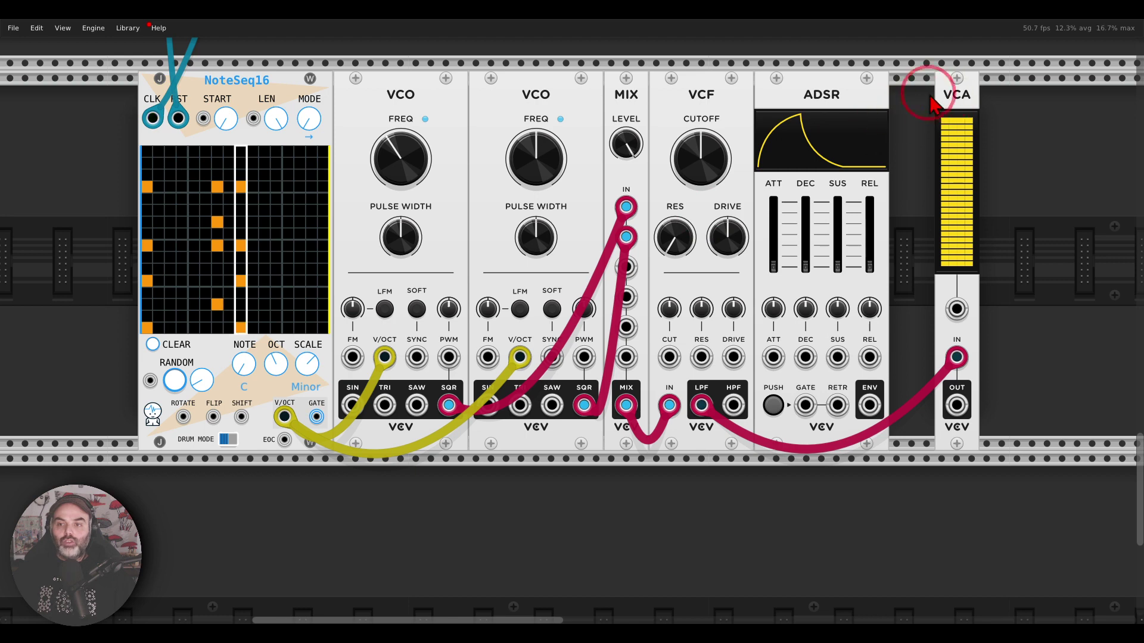
Step: Close the VCA up against the ADSR and place a duplicate of the ADSR on the VCA's other side
drag(858, 140, 798, 125)
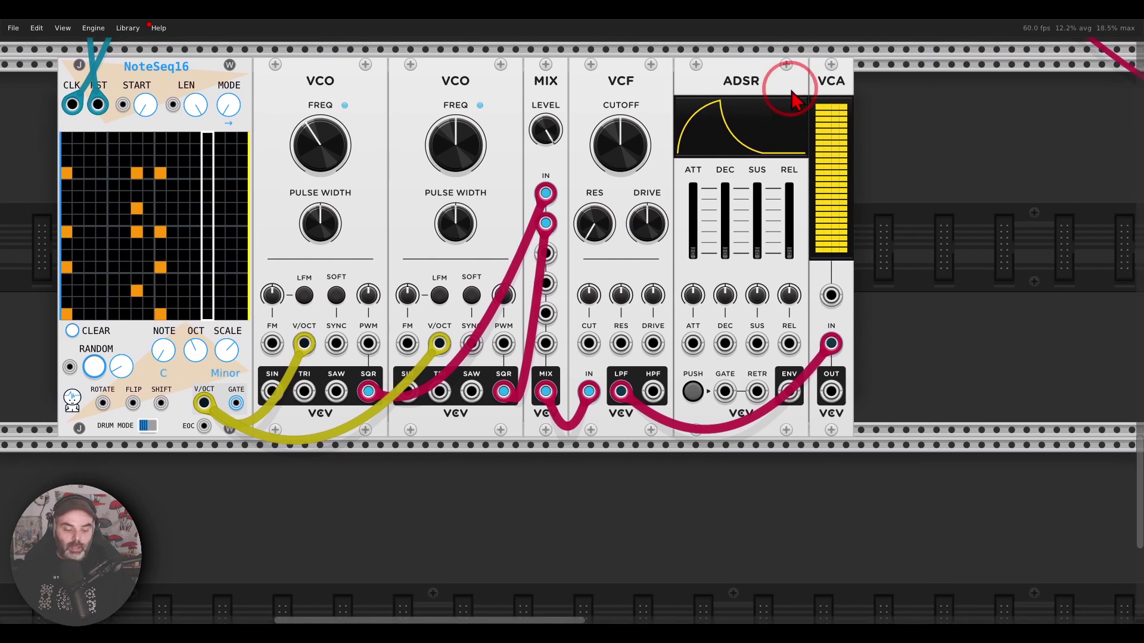
key(ctrl+d)
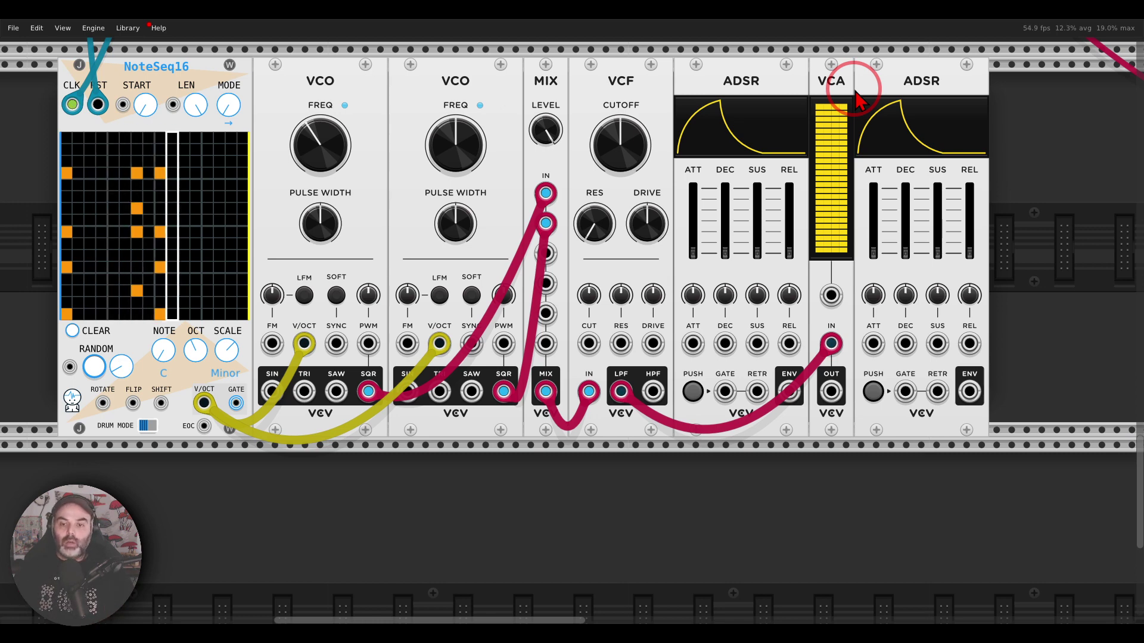
Step: Patch the first ADSR's envelope output into the VCF's cutoff CV input with a green cable
right_click(794, 405)
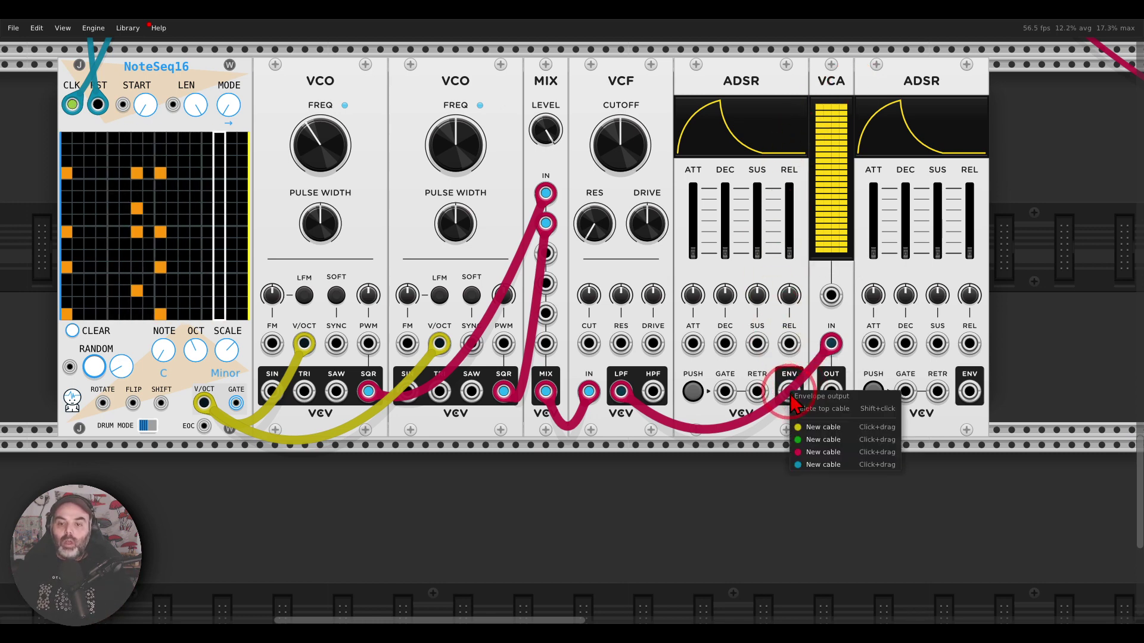
click(797, 434)
click(652, 345)
mouse_move(652, 346)
mouse_down()
mouse_move(601, 341)
mouse_move(599, 313)
mouse_move(569, 323)
mouse_move(579, 372)
mouse_move(613, 365)
mouse_move(596, 312)
mouse_up()
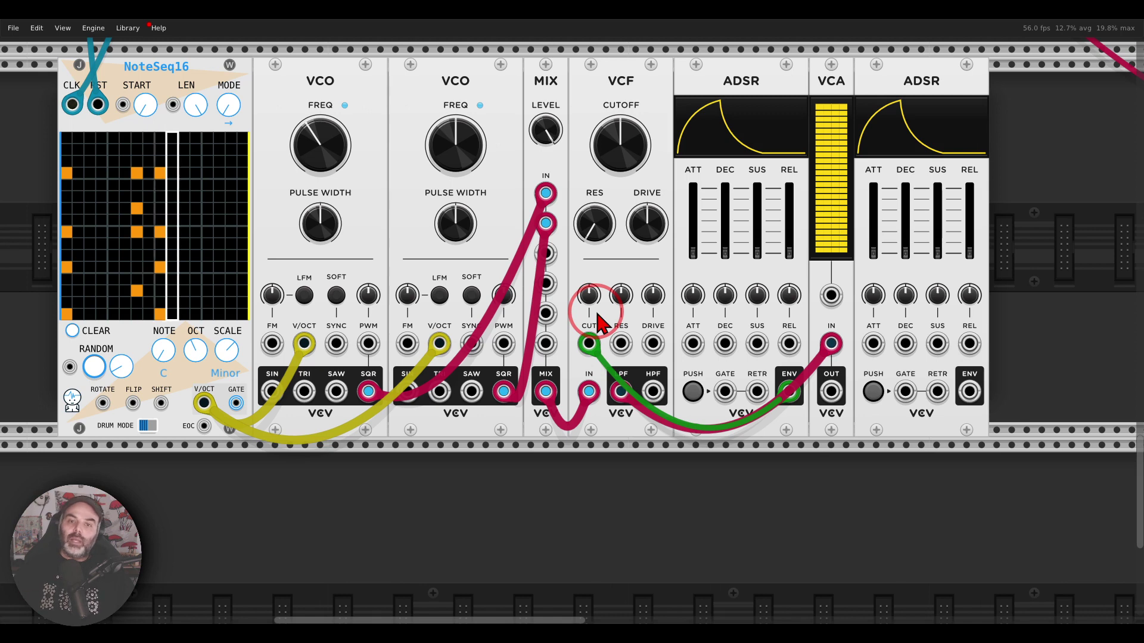
mouse_move(652, 112)
mouse_down()
mouse_move(619, 108)
mouse_move(581, 137)
mouse_move(617, 187)
mouse_move(669, 149)
mouse_move(646, 116)
mouse_up()
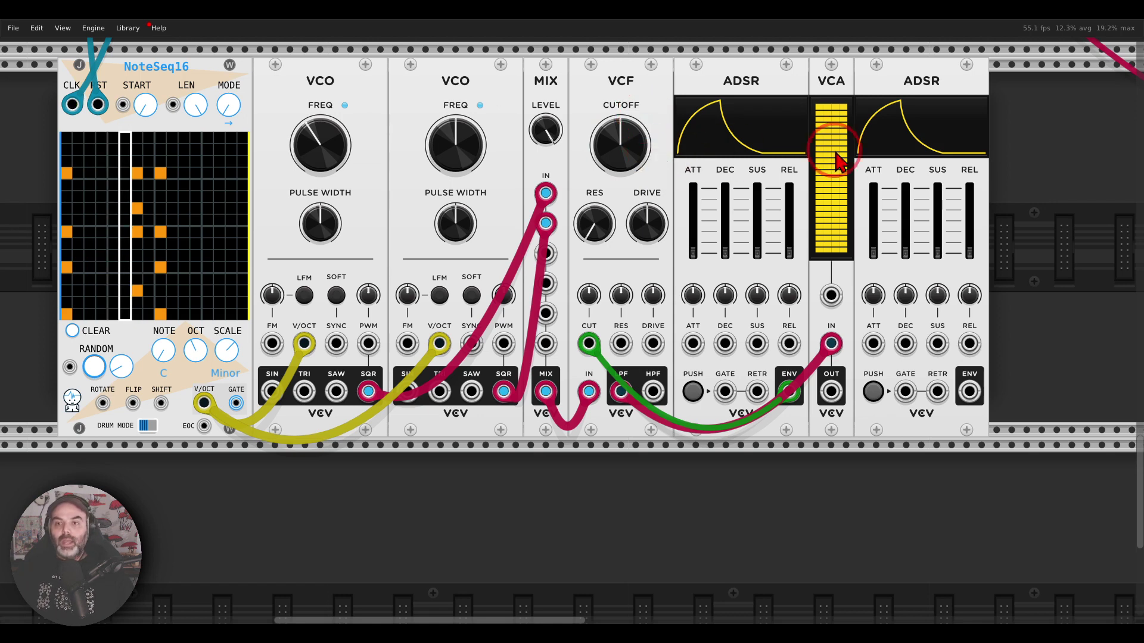
Step: Patch the second ADSR's envelope output into the VCA's CV input with a green cable
right_click(977, 402)
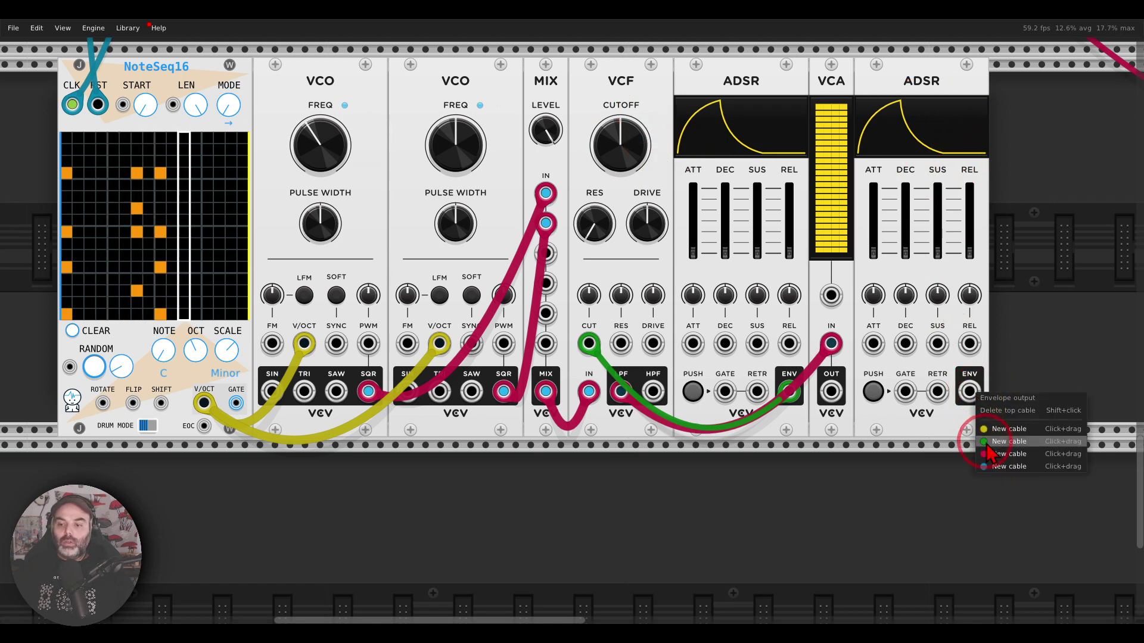
click(982, 453)
click(832, 296)
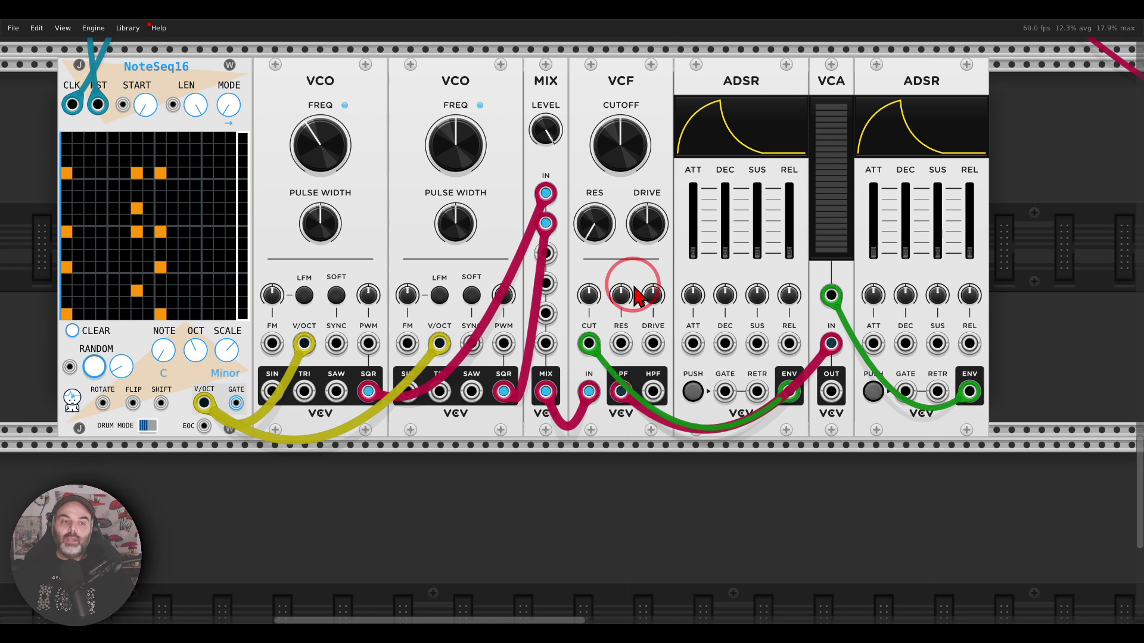
Step: Patch the NoteSeq16's polyphonic gate output to the gate inputs of both ADSRs with blue cables
right_click(236, 404)
click(248, 477)
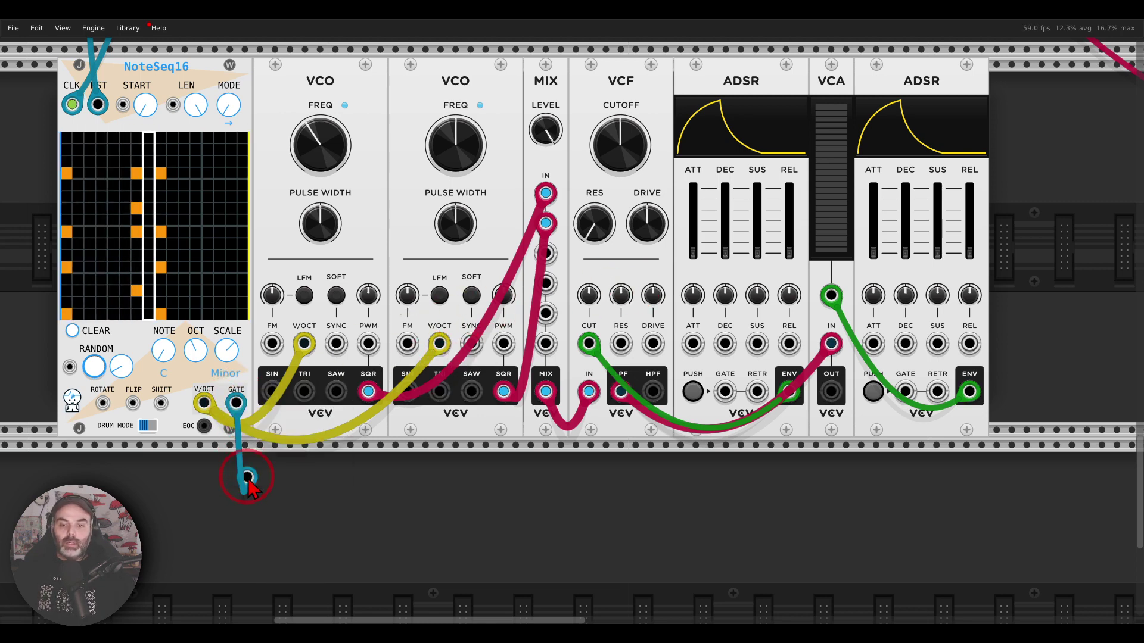
click(725, 391)
right_click(235, 403)
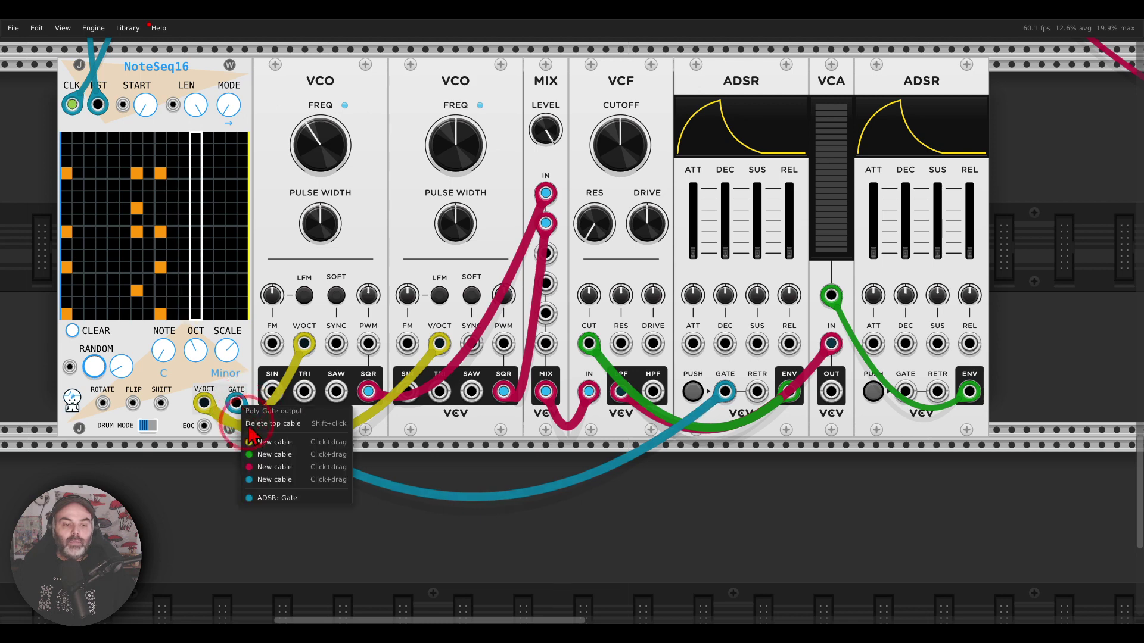
click(262, 488)
click(905, 392)
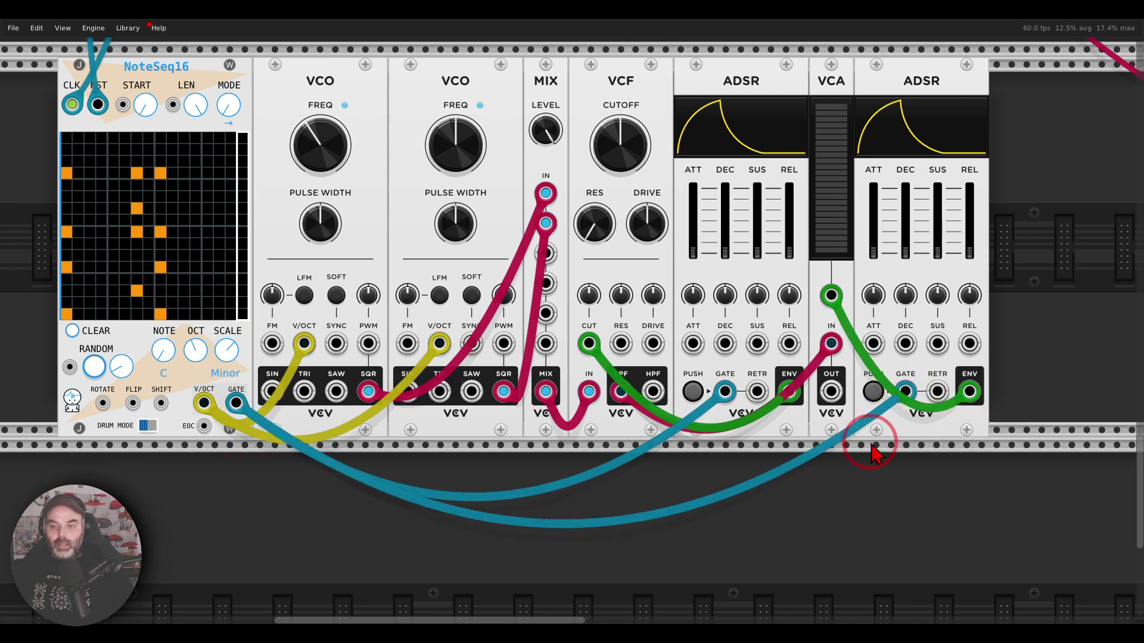
mouse_move(770, 77)
mouse_down()
mouse_move(710, 78)
mouse_move(718, 109)
mouse_move(758, 111)
mouse_move(771, 76)
mouse_up()
mouse_move(842, 71)
mouse_down()
mouse_move(815, 91)
mouse_move(843, 83)
mouse_up()
mouse_move(950, 62)
mouse_down()
mouse_move(892, 86)
mouse_move(943, 102)
mouse_move(944, 77)
mouse_up()
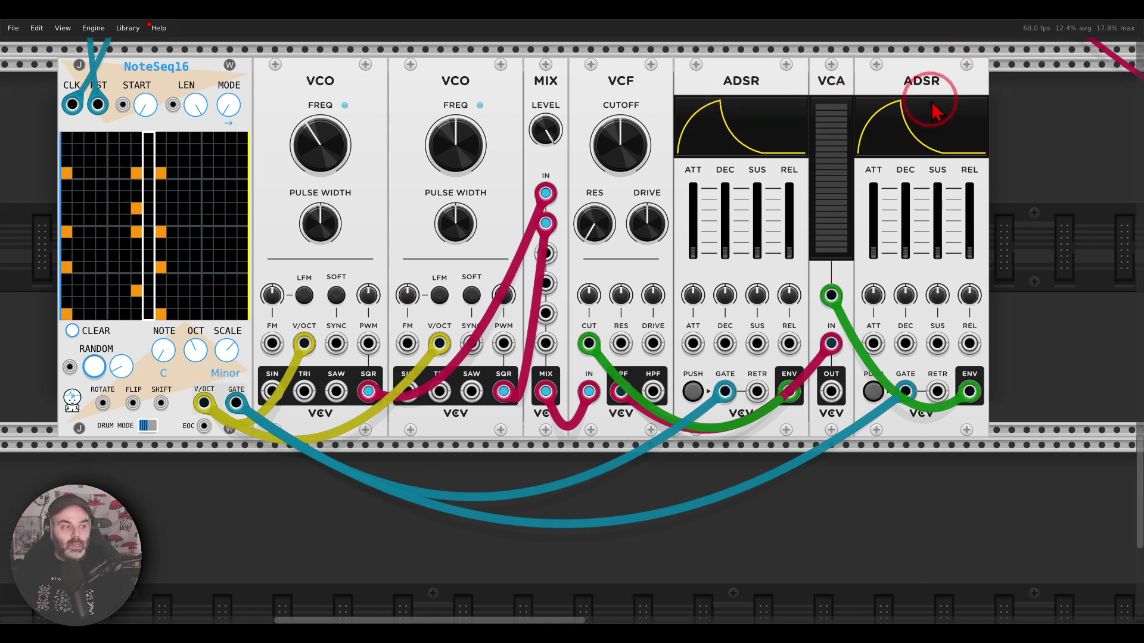
Step: Patch the VCA's output into both IN 1 and IN 2 of the Mute module with red cables
scroll(910, 187, down, 2)
scroll(840, 214, down, 3)
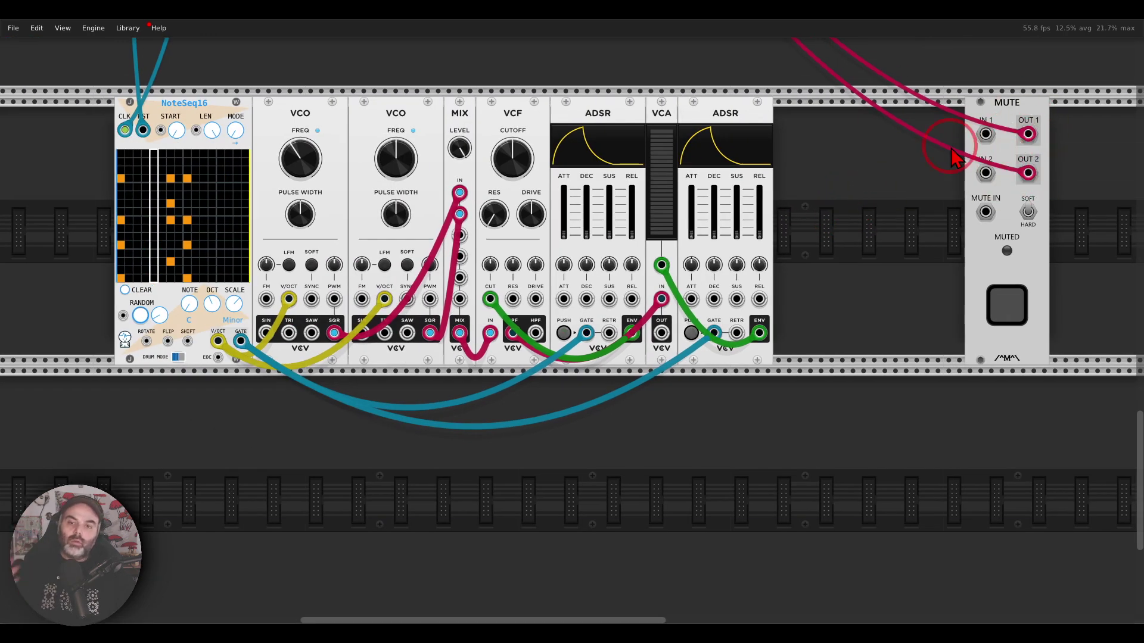
right_click(664, 341)
drag(695, 394, 986, 172)
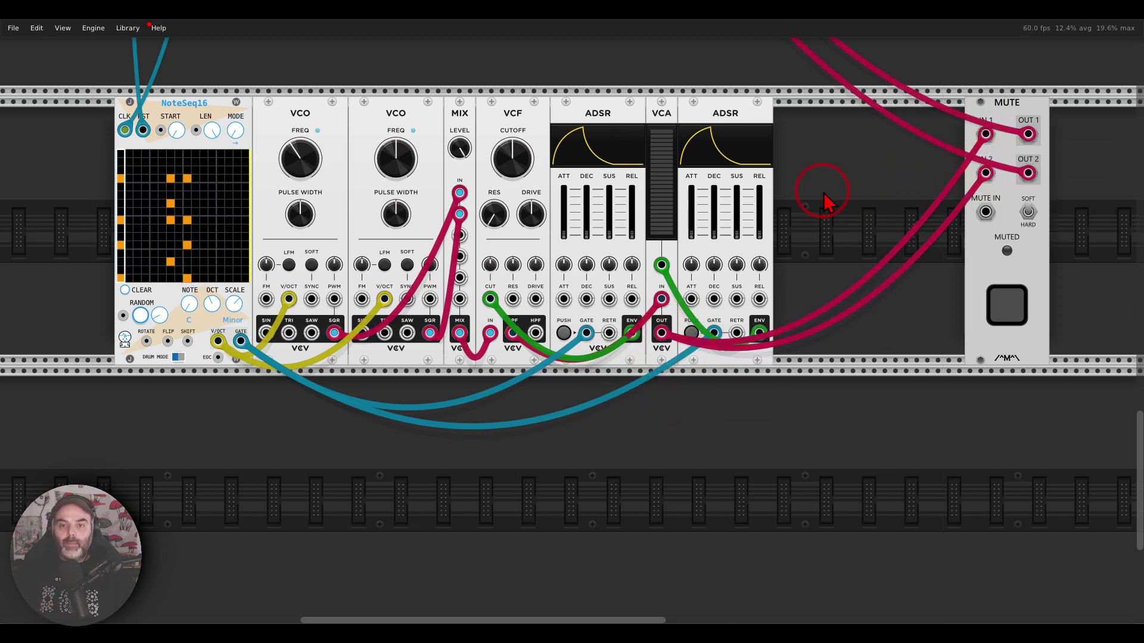
Step: On the ADSR driving the VCA, raise the decay to about 139 ms and the release to about 308 ms
drag(822, 194, 906, 184)
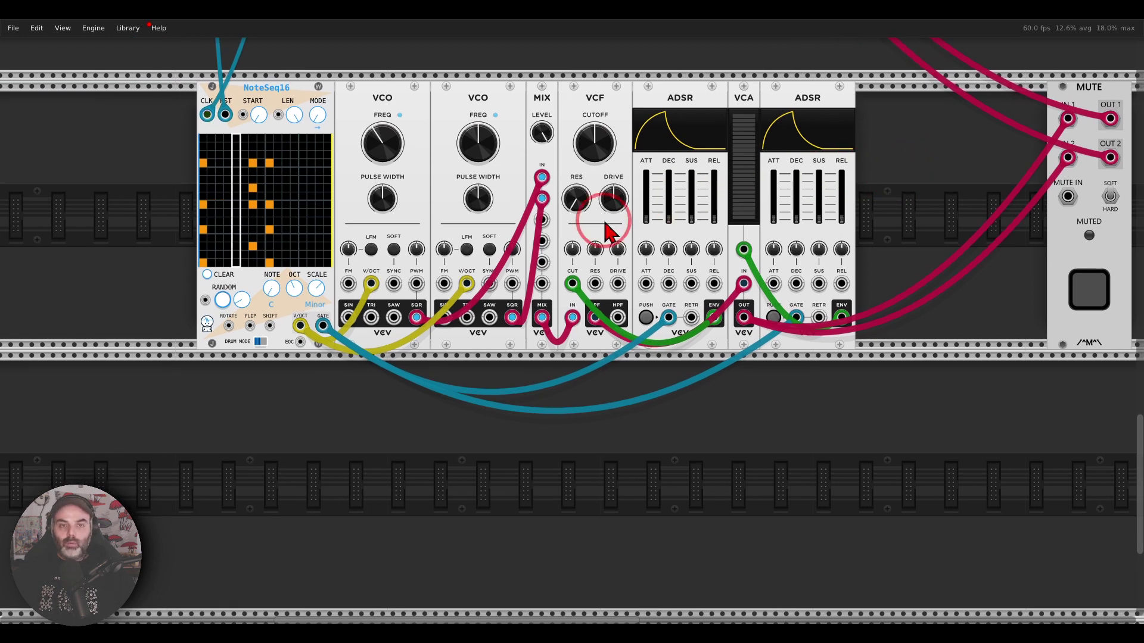
scroll(600, 225, up, 2)
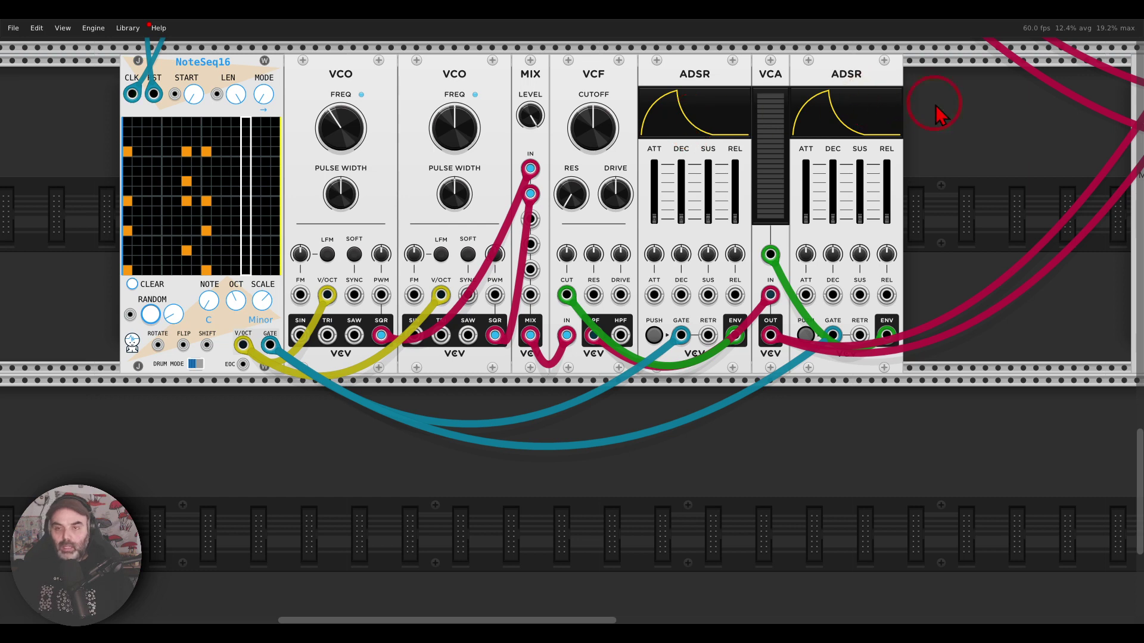
mouse_move(929, 85)
mouse_down()
mouse_move(832, 62)
mouse_move(775, 131)
mouse_move(919, 191)
mouse_move(933, 87)
mouse_up()
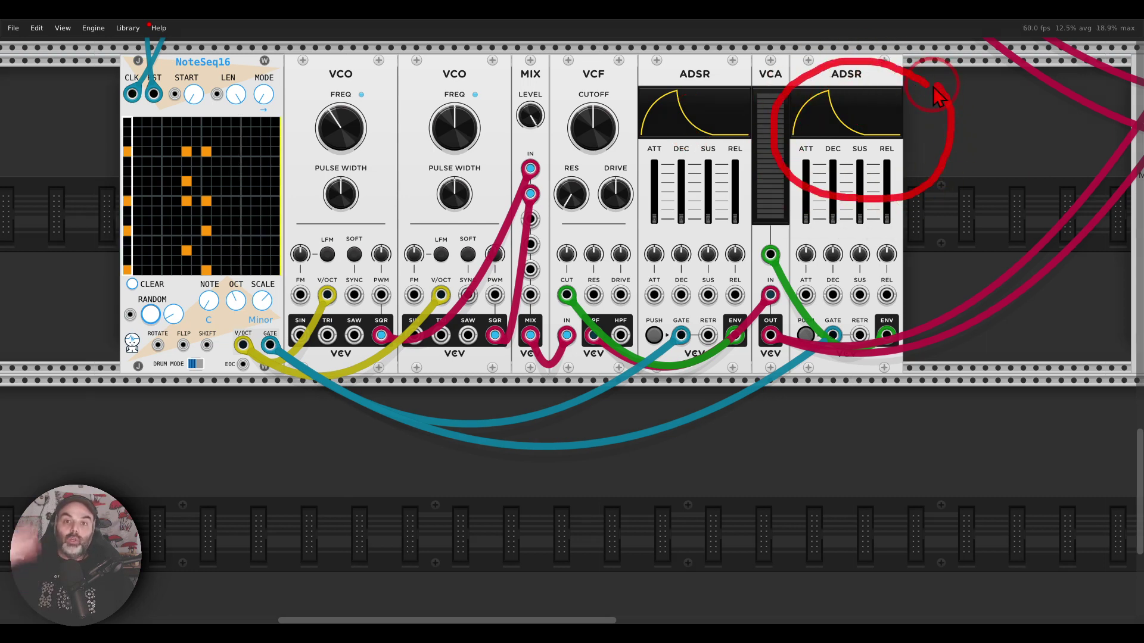
key(Escape)
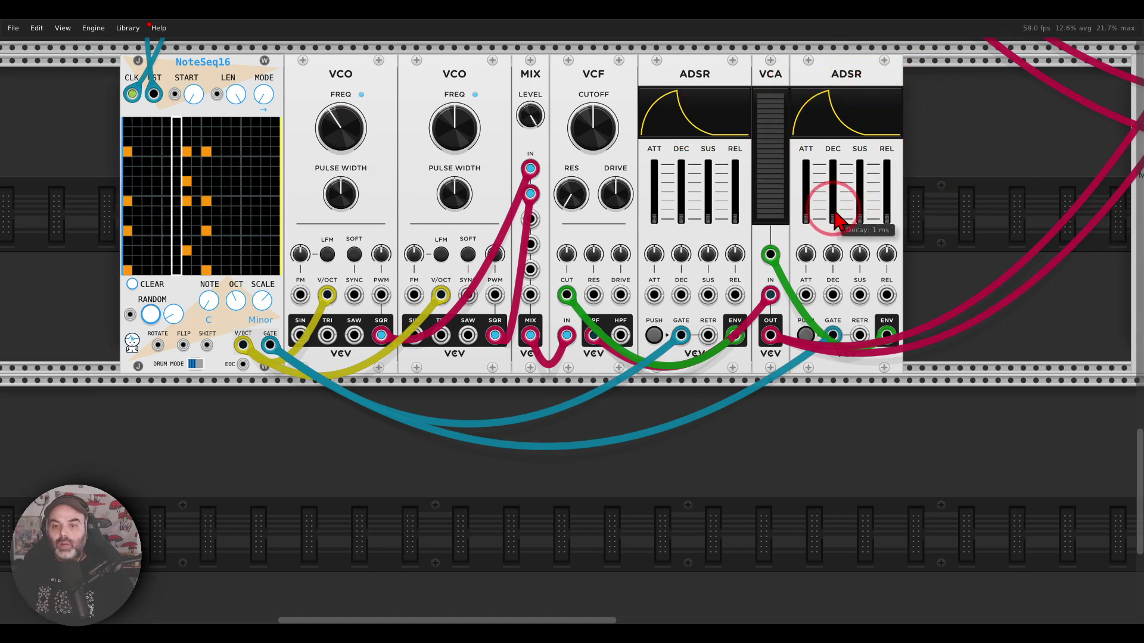
drag(836, 226, 836, 190)
drag(886, 219, 887, 188)
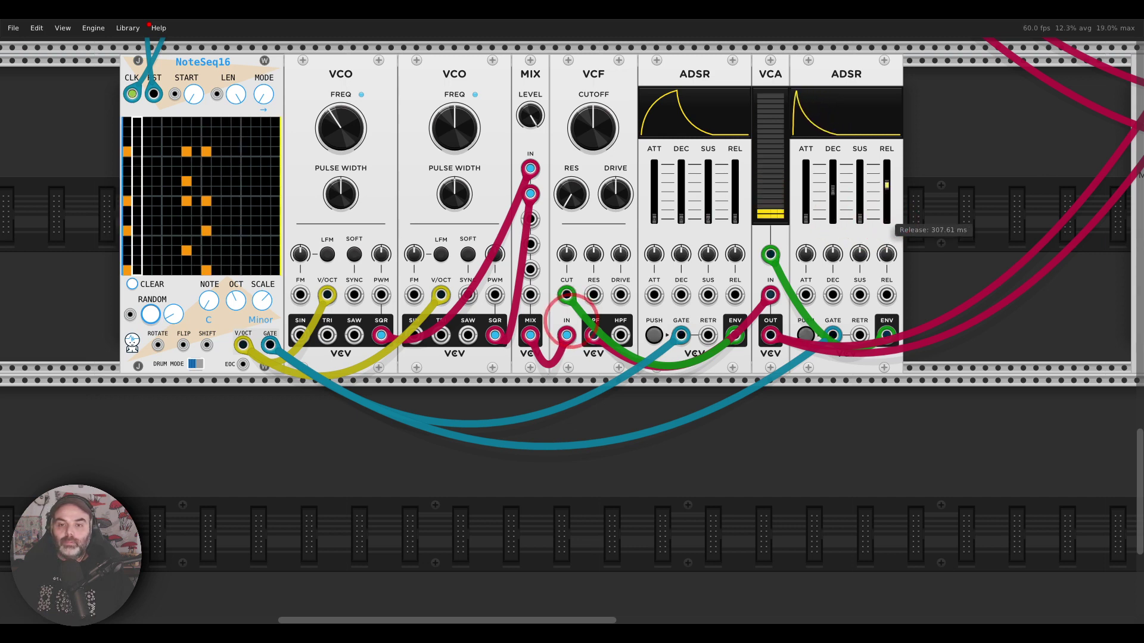
click(865, 204)
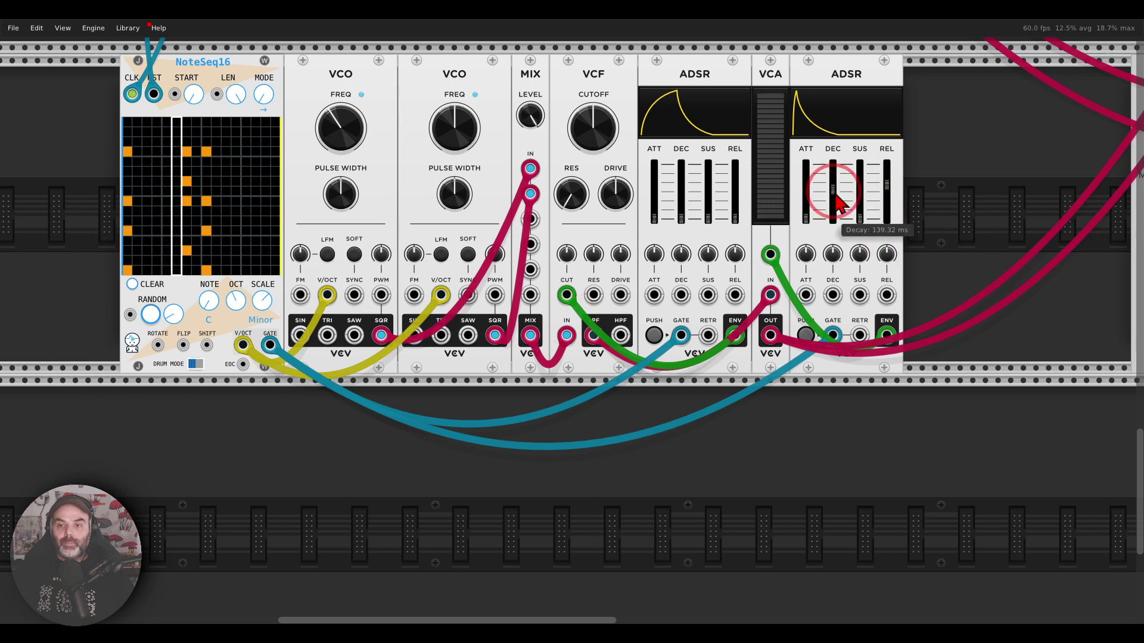
drag(886, 184, 833, 188)
click(872, 333)
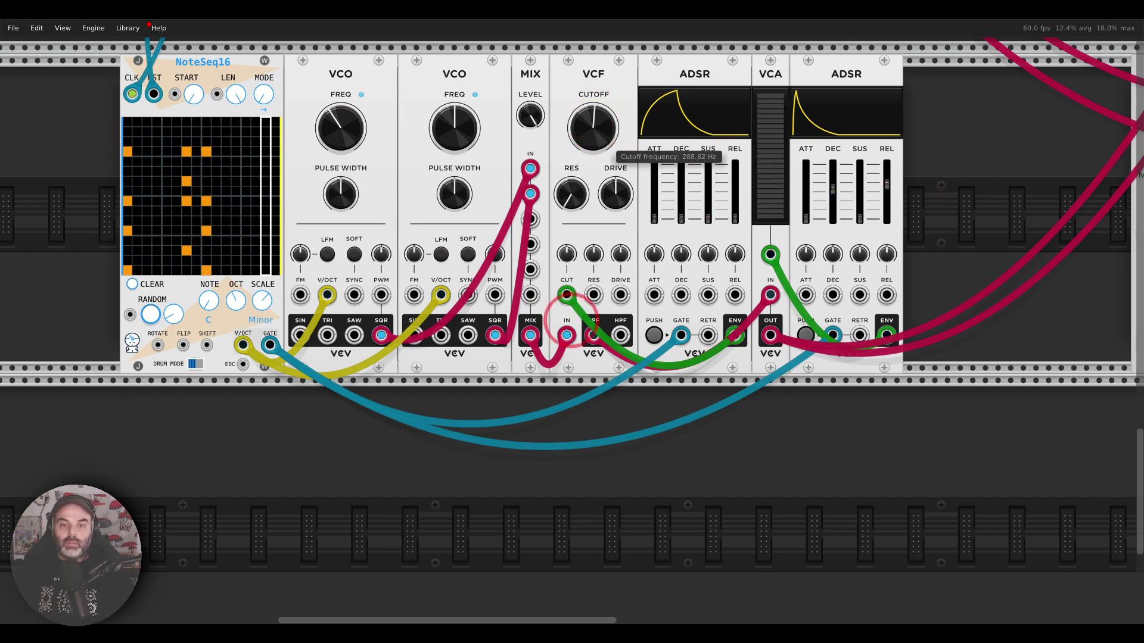
Step: Lower the VCF's cutoff frequency to about 166 Hz and turn up its cutoff CV amount
mouse_move(593, 128)
mouse_down()
mouse_move(593, 75)
mouse_move(599, 155)
mouse_move(599, 135)
mouse_up()
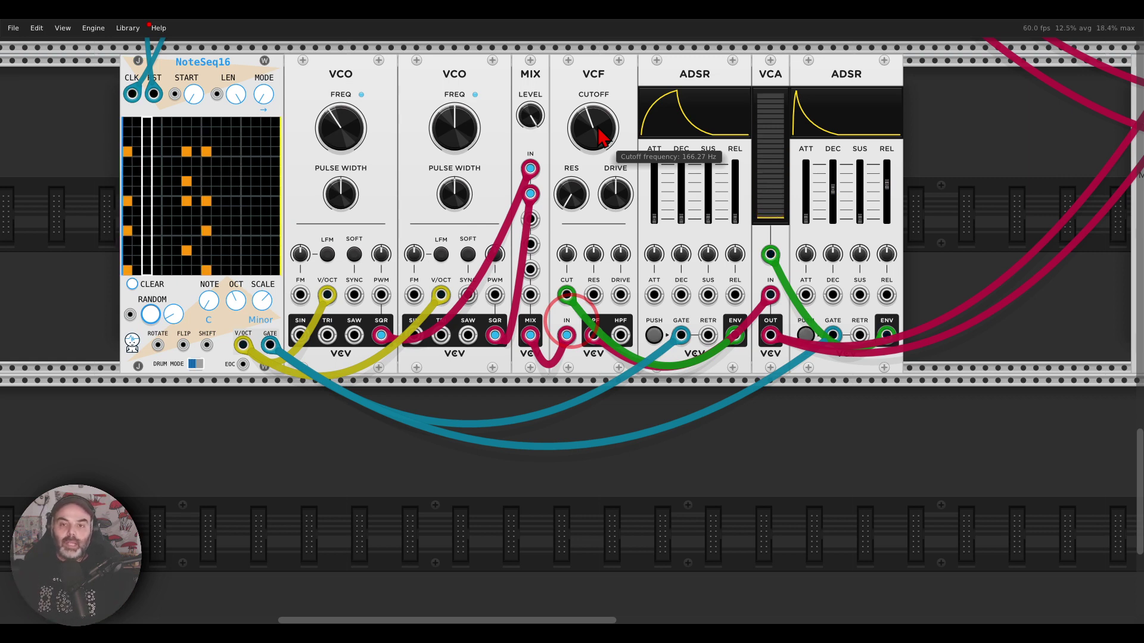
click(679, 171)
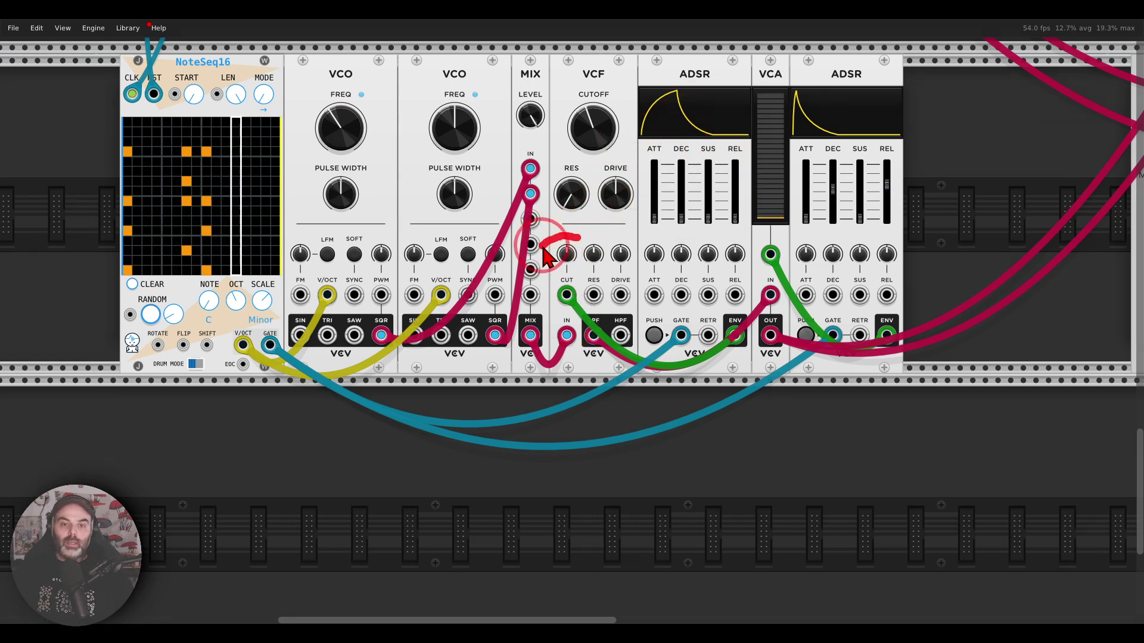
mouse_move(545, 257)
mouse_down()
mouse_move(582, 286)
mouse_move(584, 243)
mouse_up()
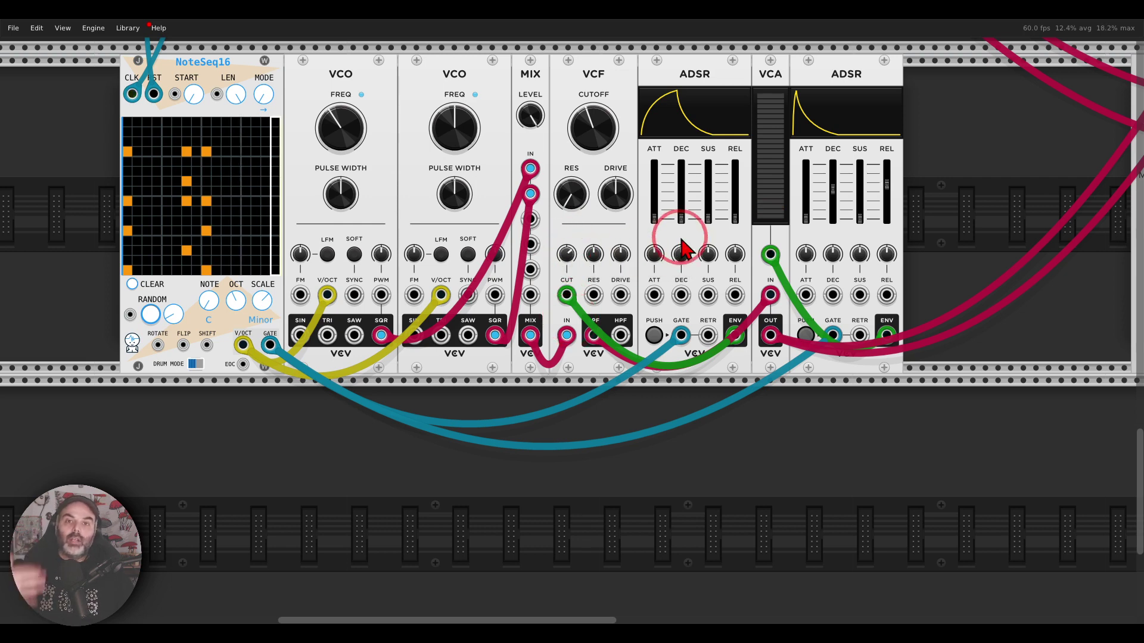
Step: Lengthen the decay and release of the ADSR driving the filter, and fine-tune the VCF's cutoff CV amount
drag(680, 218, 680, 205)
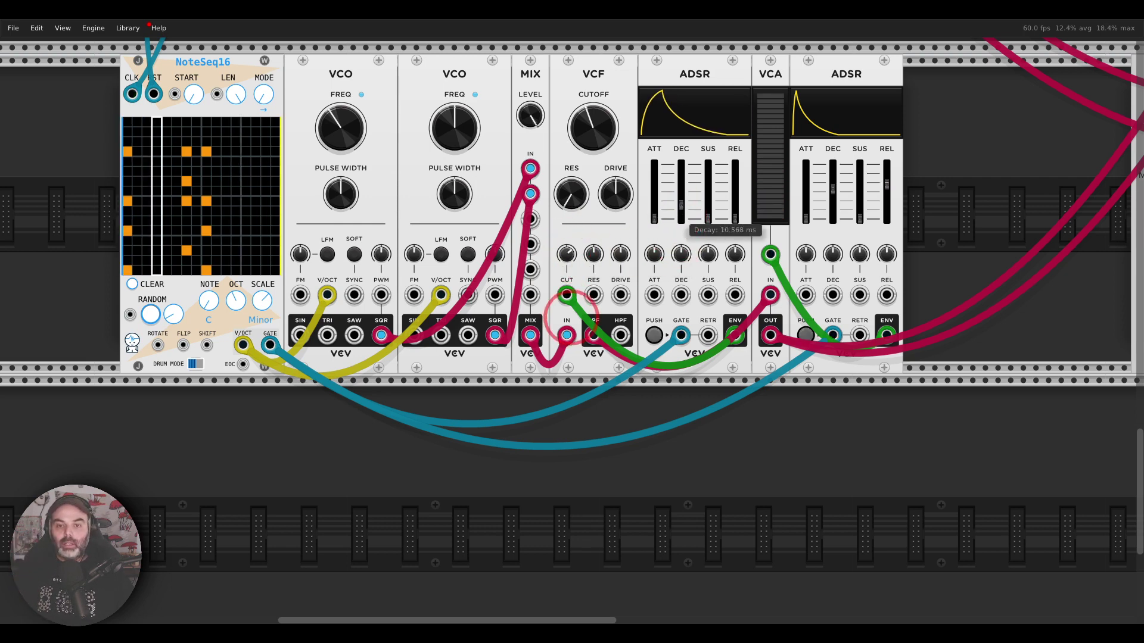
drag(735, 255, 735, 237)
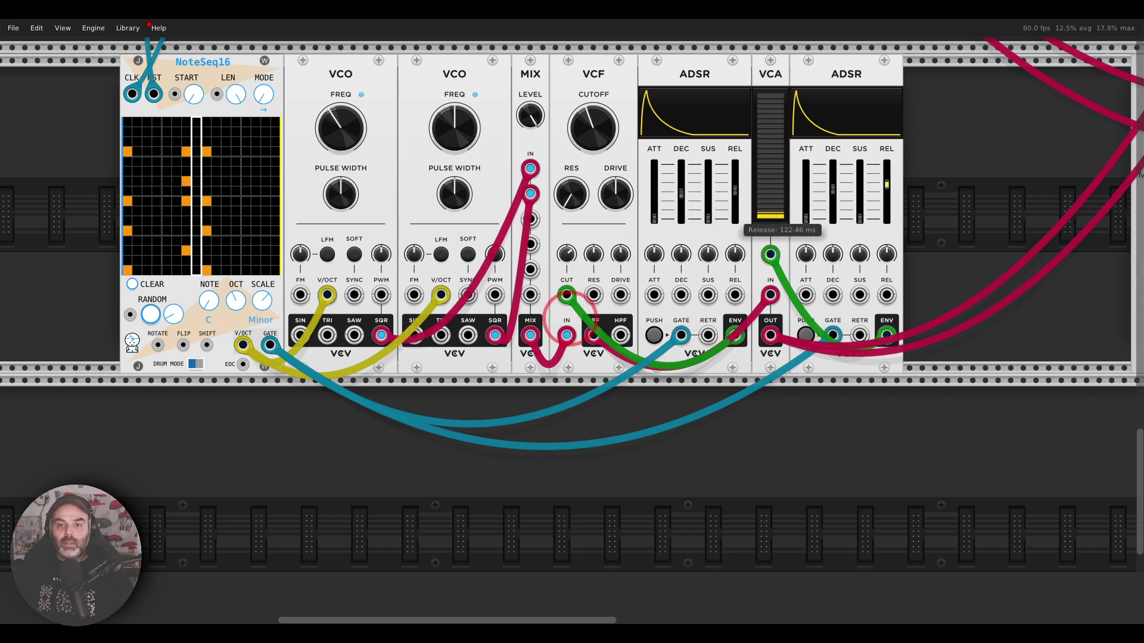
drag(734, 190, 735, 181)
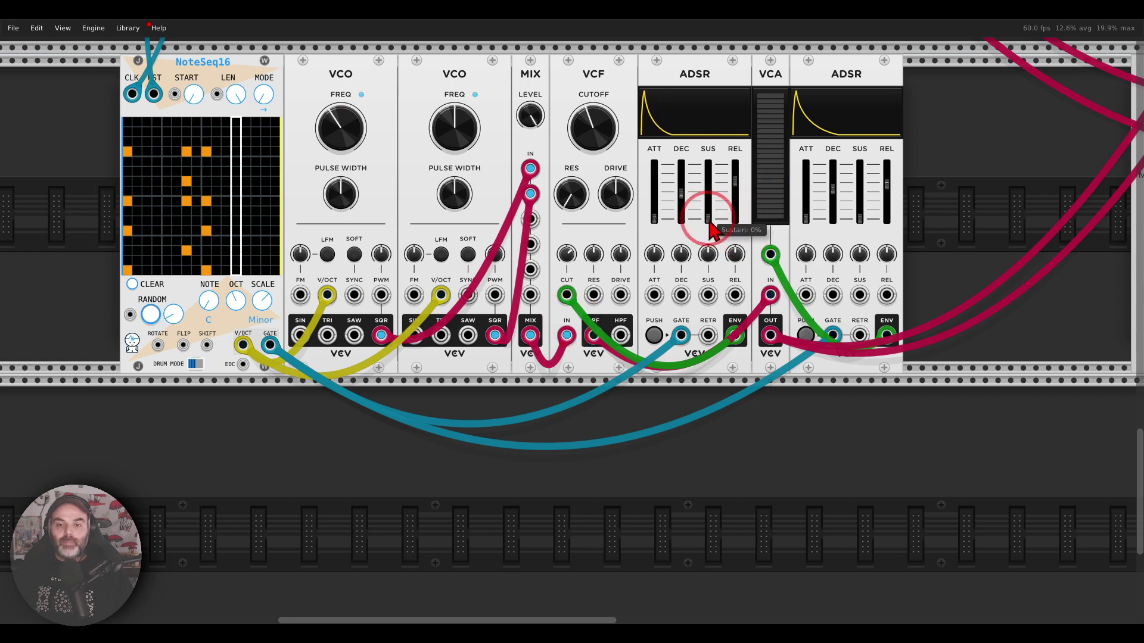
drag(566, 256, 566, 253)
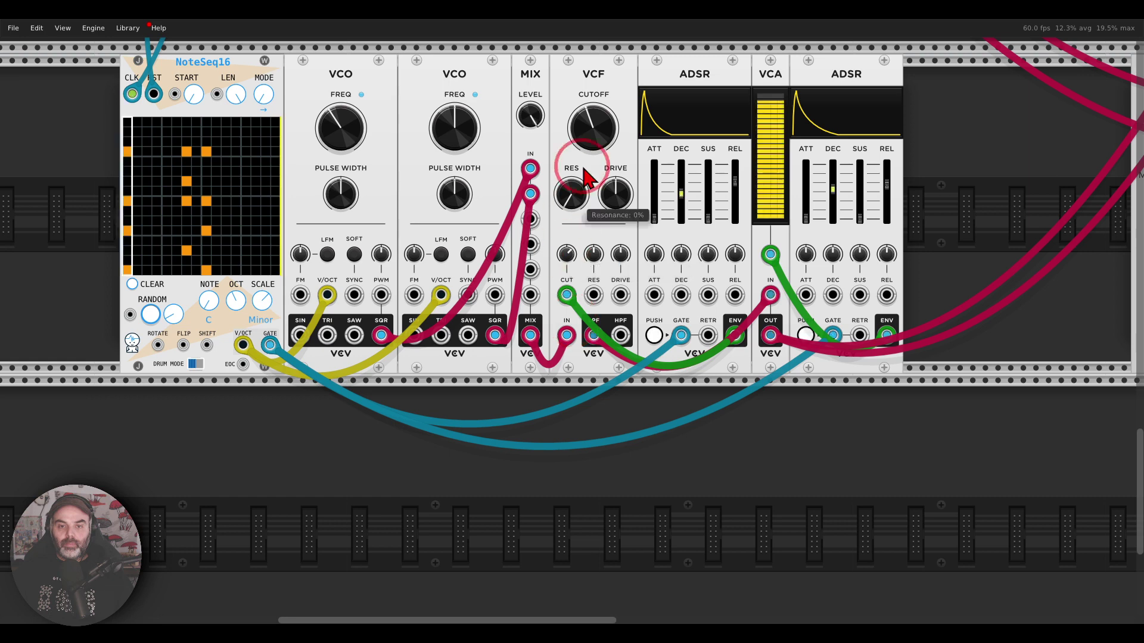
click(592, 122)
click(700, 169)
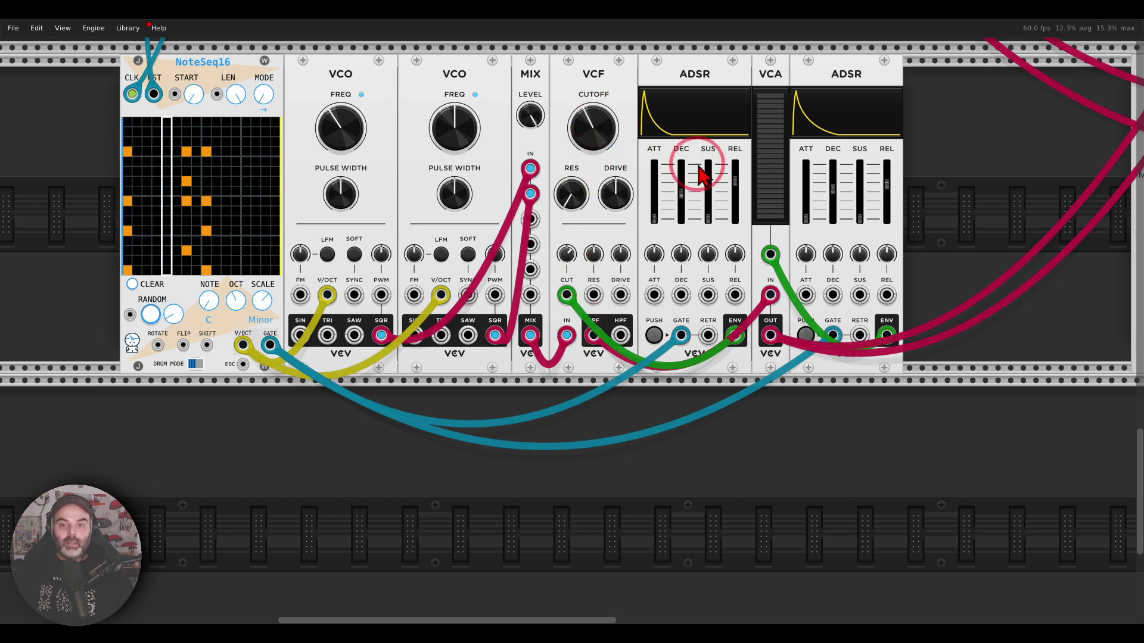
click(687, 189)
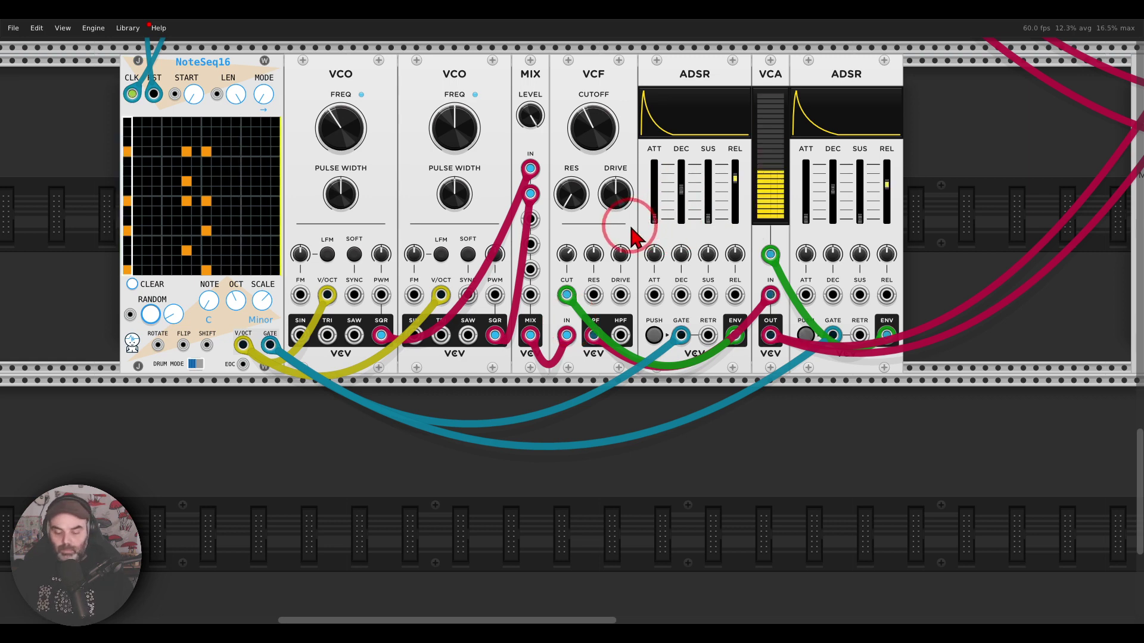
Step: Raise the VCF's resonance to about 41%
mouse_move(685, 204)
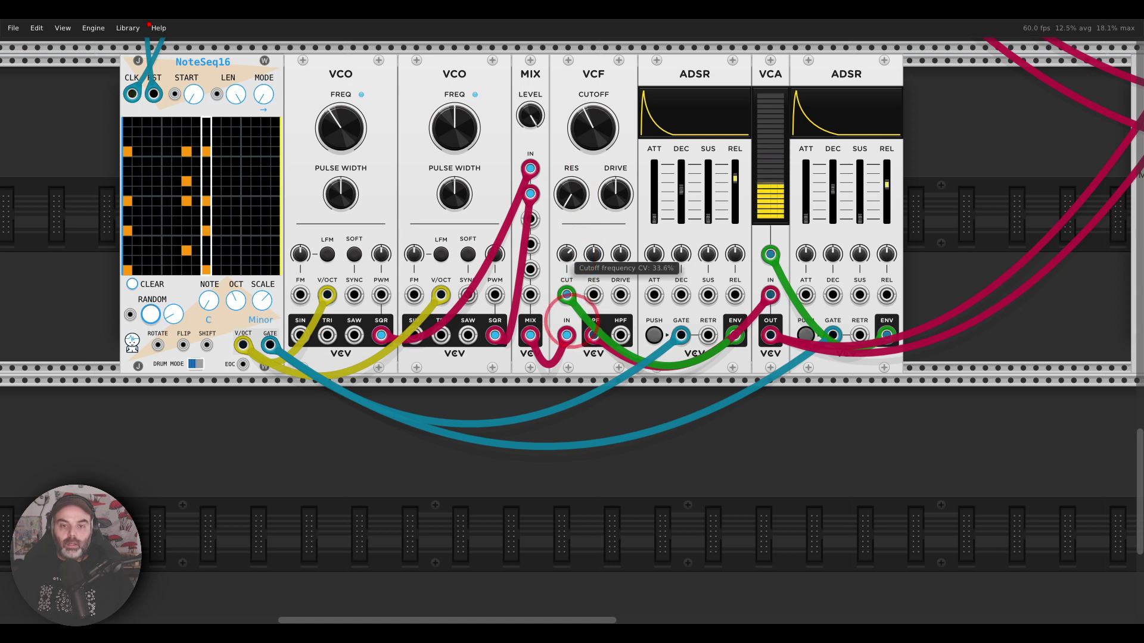
mouse_move(573, 198)
mouse_move(573, 200)
mouse_down()
mouse_move(575, 184)
mouse_move(576, 210)
mouse_move(575, 194)
mouse_up()
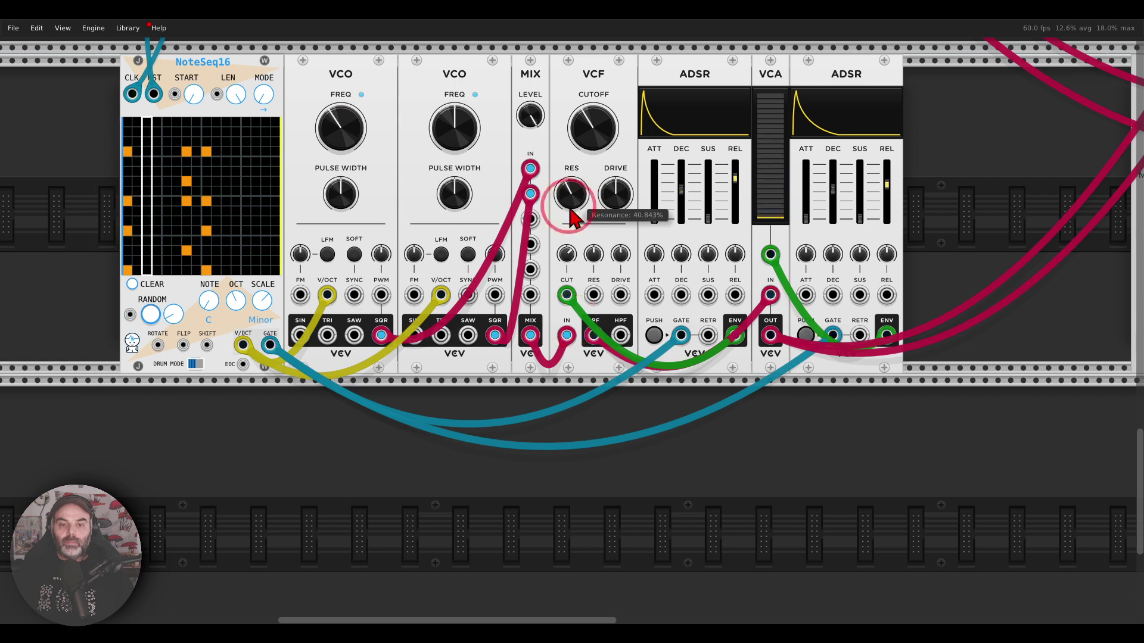
Step: Fine-tune the filter ADSR's decay to about 142 ms and release to about 1117 ms, and adjust the VCF's cutoff CV amount
click(736, 180)
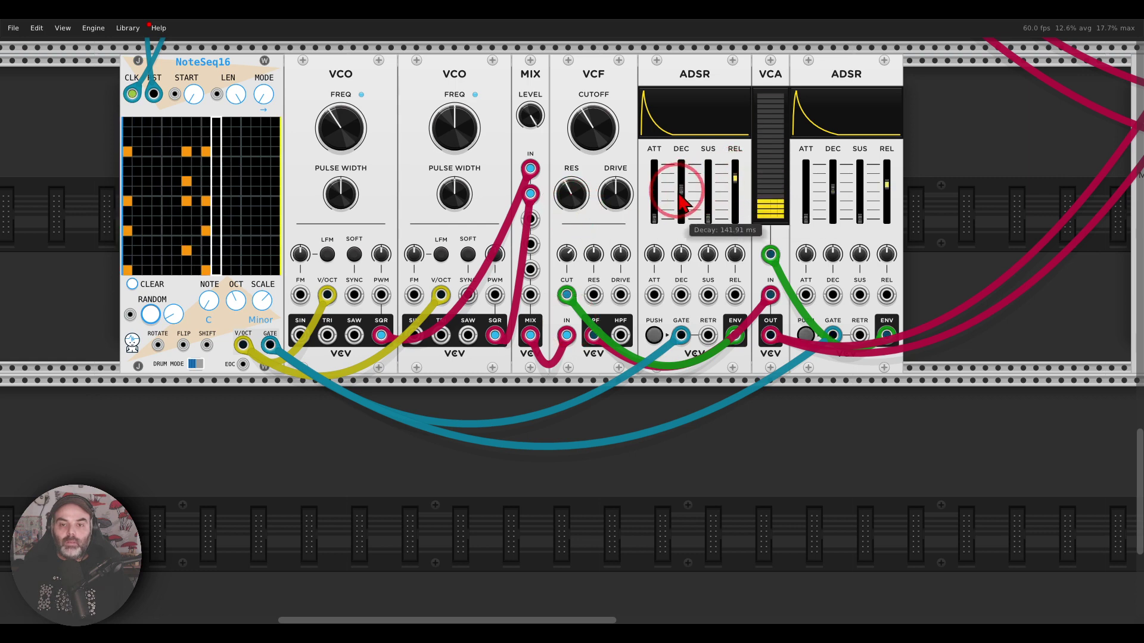
drag(681, 192, 737, 180)
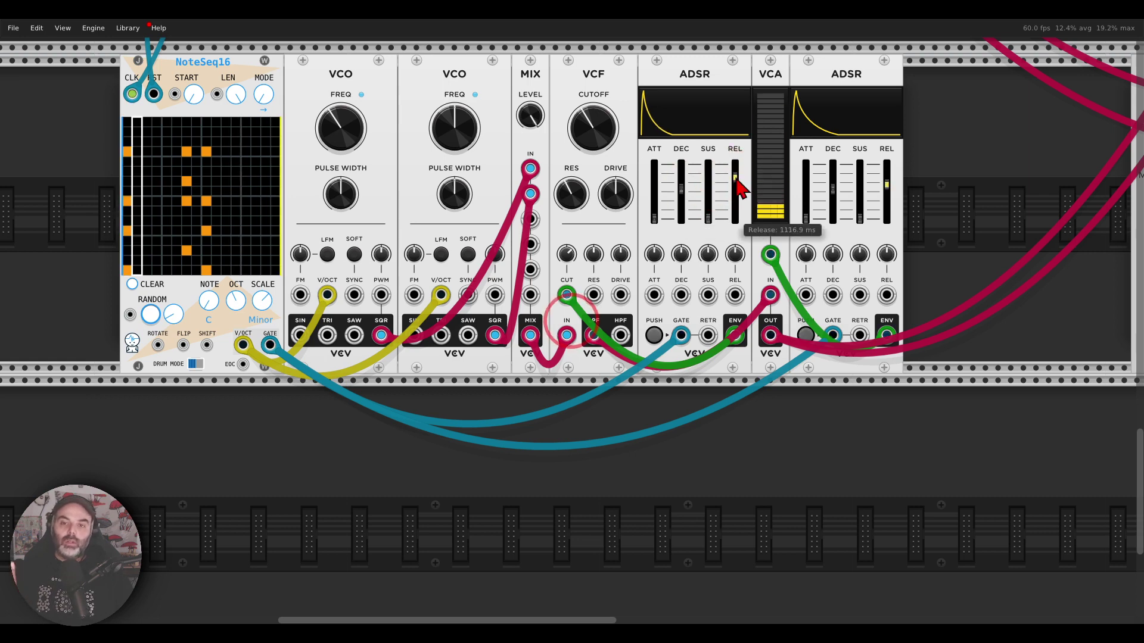
click(567, 254)
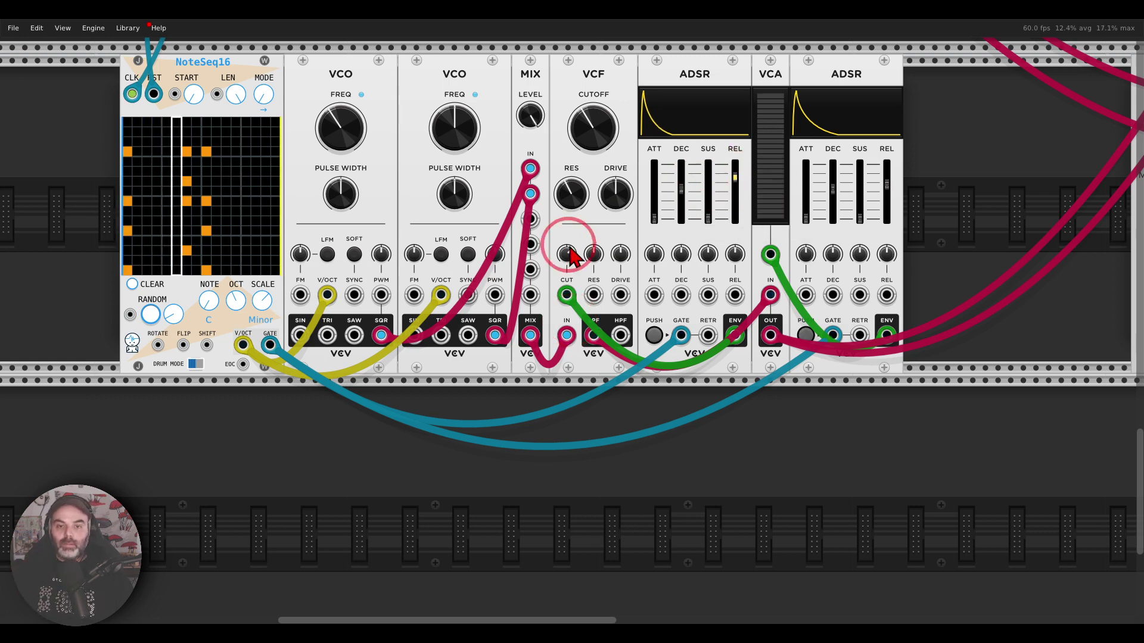
drag(567, 254, 566, 263)
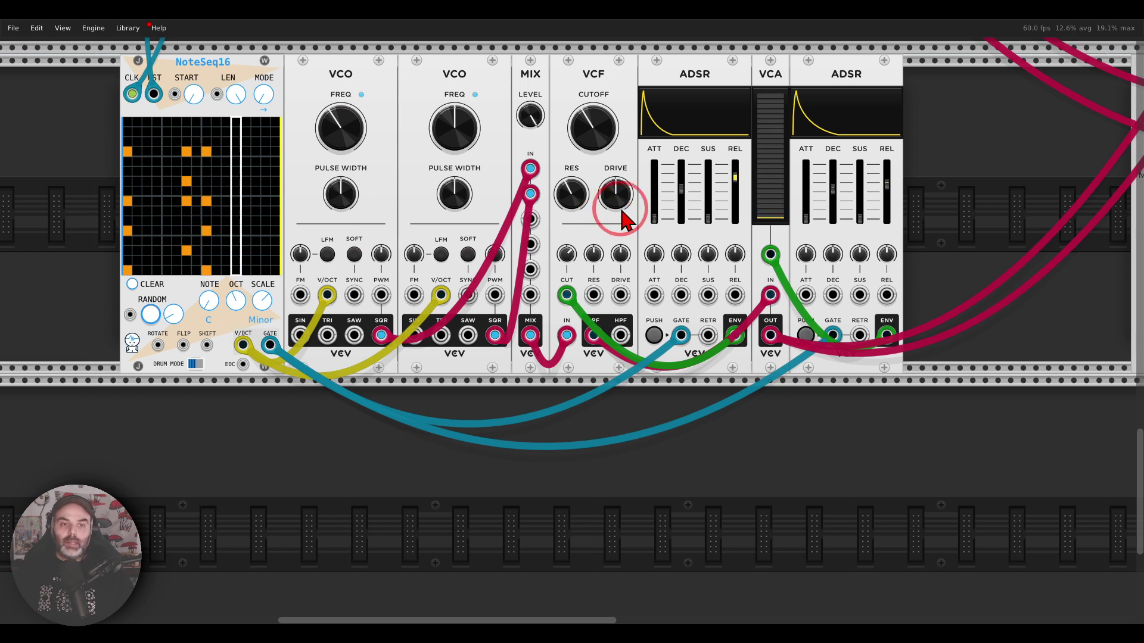
mouse_move(351, 118)
mouse_move(349, 107)
mouse_down()
mouse_move(374, 90)
mouse_move(369, 64)
mouse_up()
mouse_move(469, 65)
mouse_down()
mouse_move(445, 102)
mouse_move(477, 92)
mouse_move(474, 63)
mouse_up()
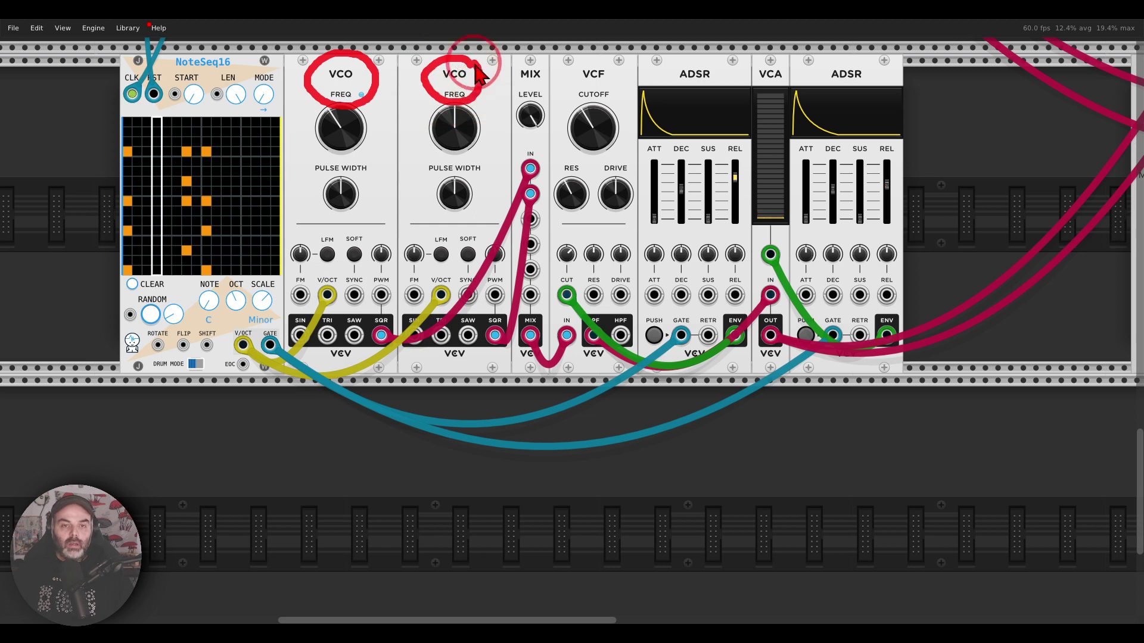
mouse_move(545, 71)
mouse_down()
mouse_move(514, 58)
mouse_move(505, 86)
mouse_move(529, 99)
mouse_move(549, 72)
mouse_move(582, 62)
mouse_move(617, 94)
mouse_up()
mouse_move(730, 56)
mouse_down()
mouse_move(741, 80)
mouse_move(736, 60)
mouse_up()
mouse_move(879, 60)
mouse_down()
mouse_move(804, 78)
mouse_move(867, 106)
mouse_up()
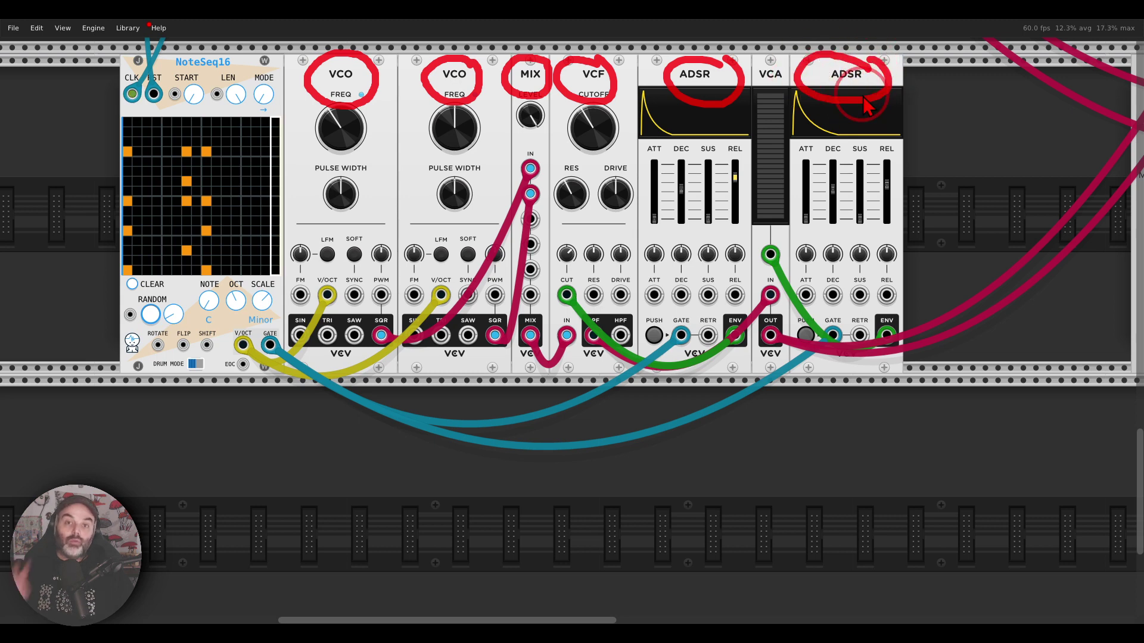
mouse_move(804, 56)
mouse_down()
mouse_move(768, 43)
mouse_move(792, 77)
mouse_up()
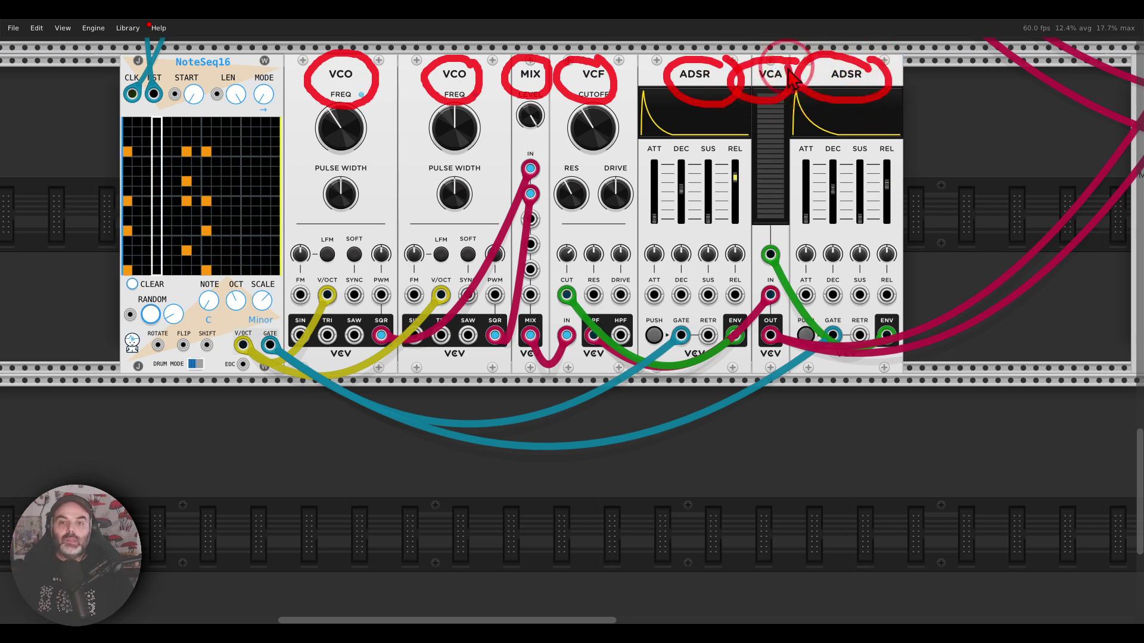
key(Escape)
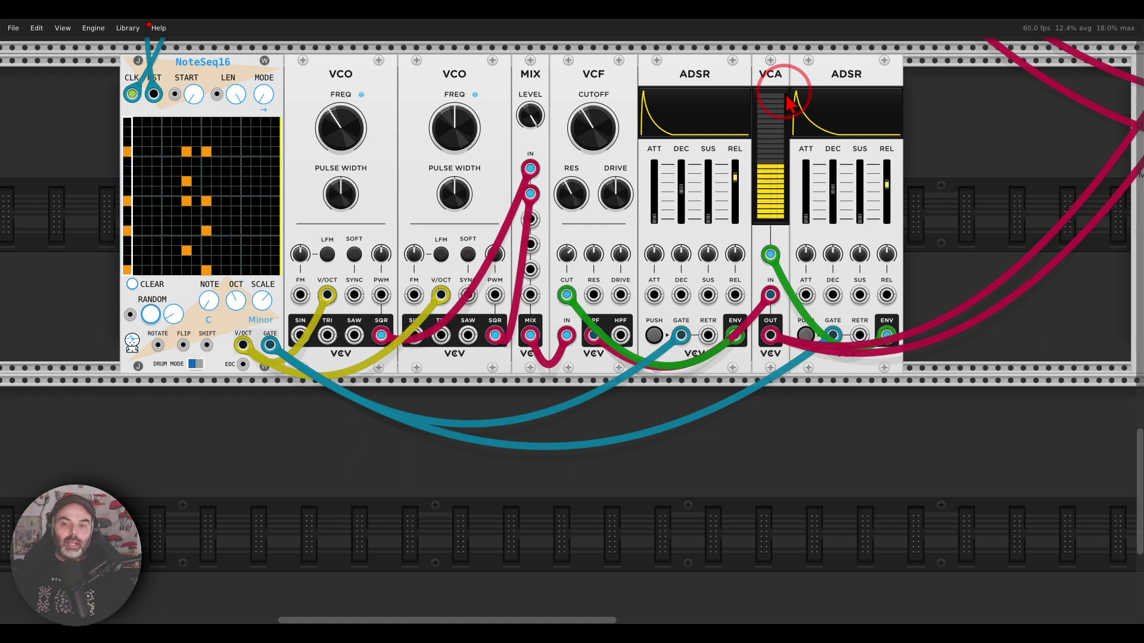
Step: Search the module library for "sum" and add the VCV SUM module directly after the second ADSR
drag(957, 173, 885, 162)
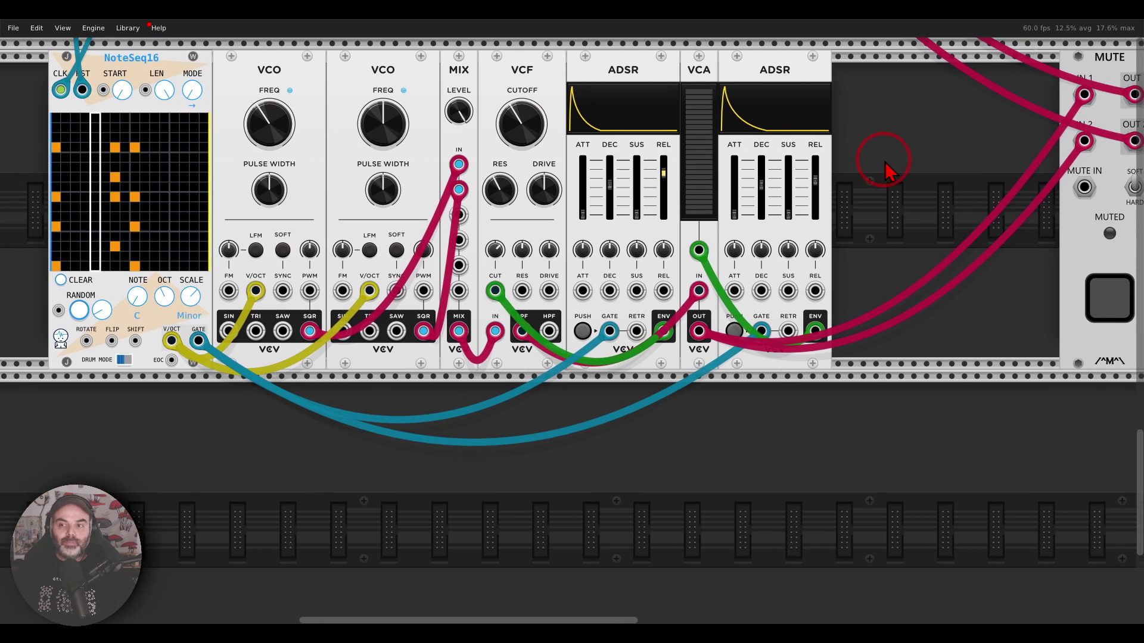
right_click(886, 172)
text(sum)
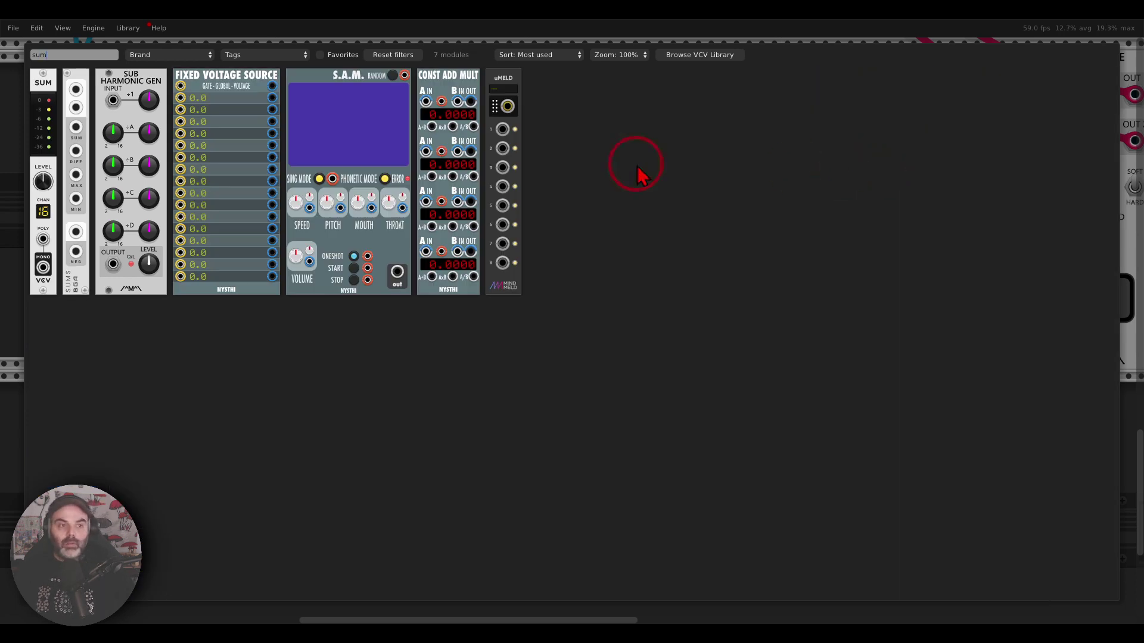
click(40, 79)
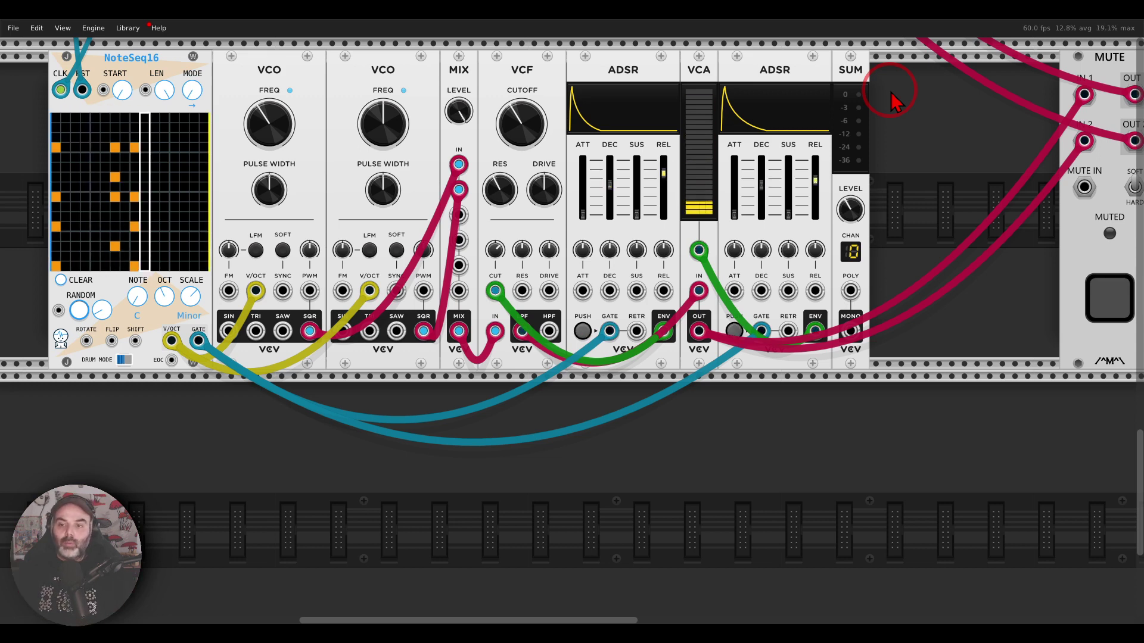
Step: Reroute the VCA's output from the Mute module into SUM's POLY input, and SUM's MONO output into Mute's IN 1 and IN 2
drag(1084, 94, 1055, 95)
drag(1084, 141, 1042, 149)
right_click(695, 337)
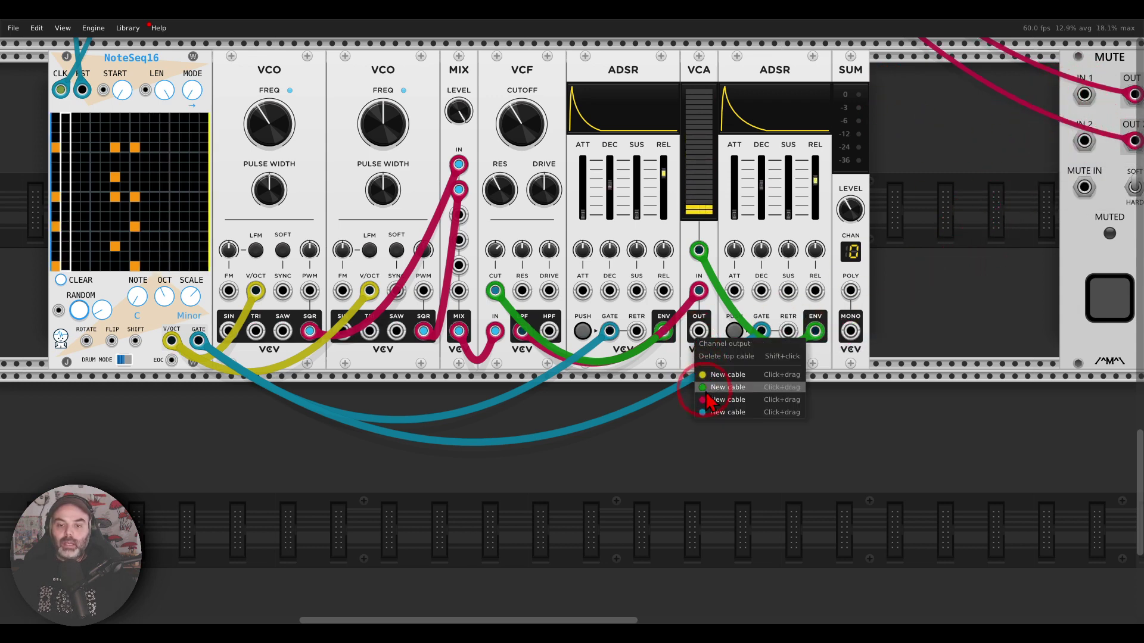
drag(707, 401, 851, 290)
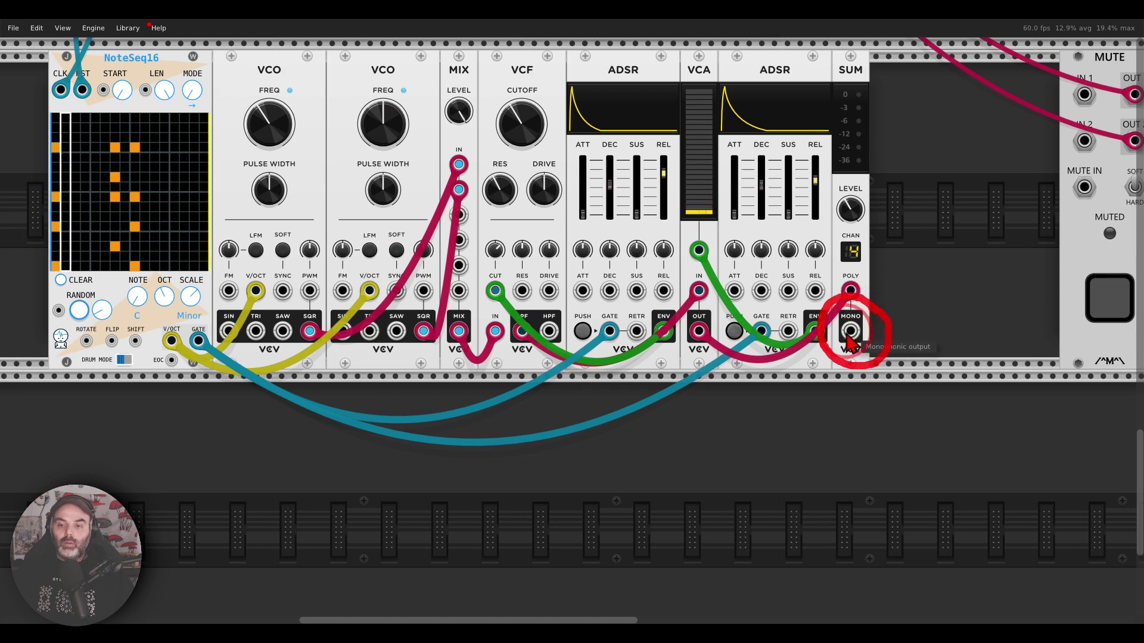
drag(859, 396, 1081, 143)
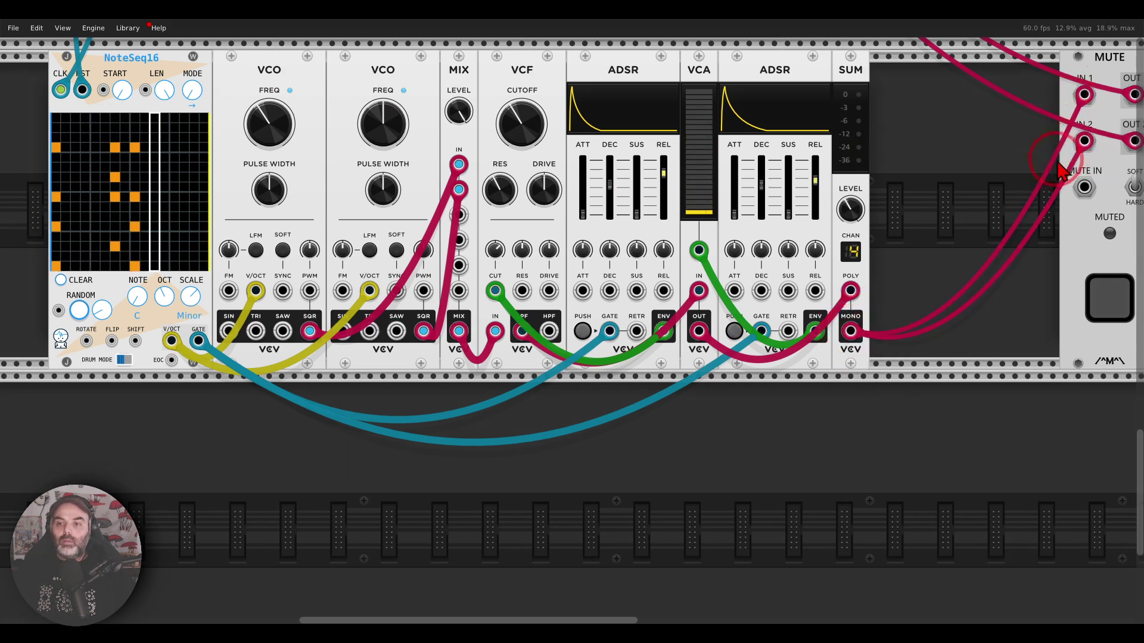
click(950, 335)
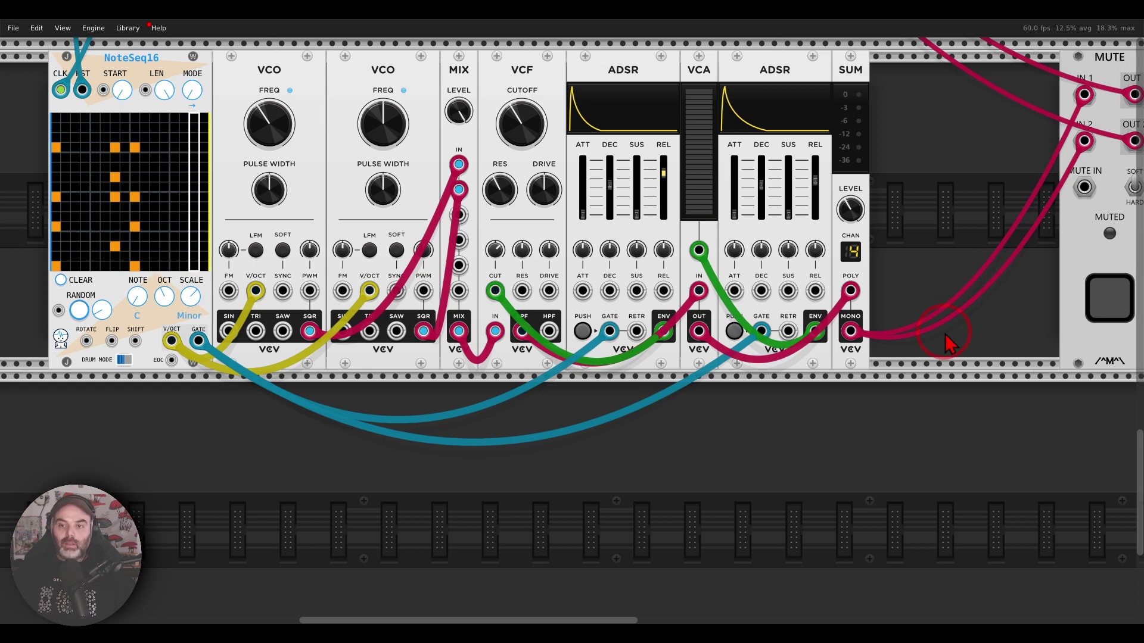
Step: Turn up the SUM module's level and fine-tune the VCF's cutoff frequency and cutoff CV amount
drag(851, 207, 851, 190)
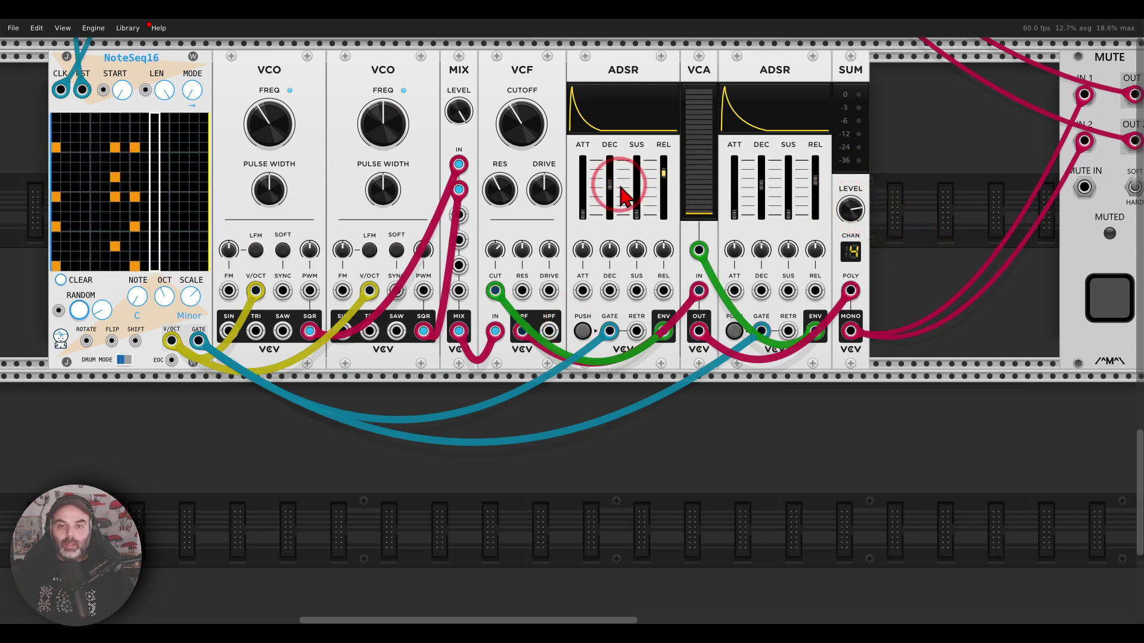
mouse_move(665, 182)
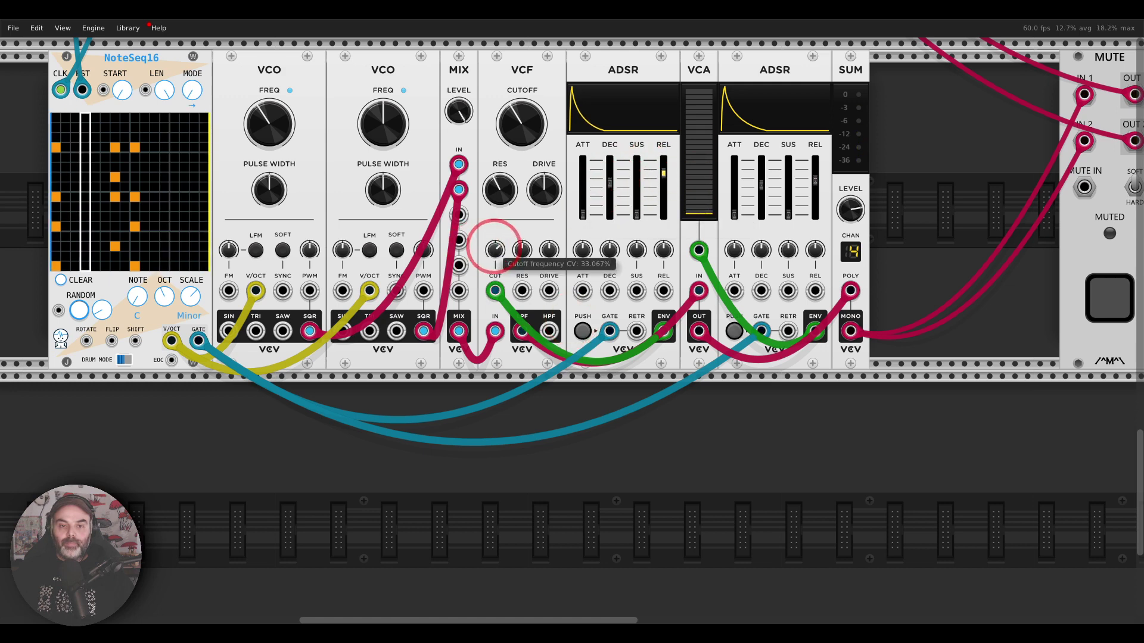
mouse_move(517, 142)
mouse_down()
mouse_move(570, 325)
mouse_move(580, 315)
mouse_move(523, 135)
mouse_up()
mouse_move(498, 250)
mouse_down()
mouse_move(570, 322)
mouse_move(498, 250)
mouse_up()
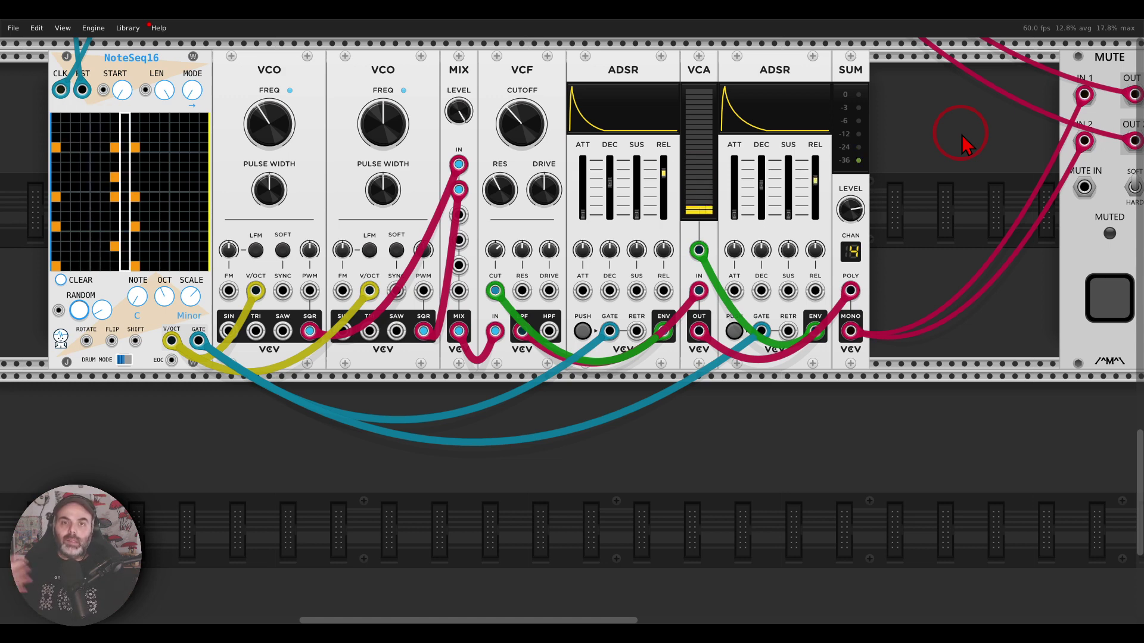
scroll(950, 161, down, 2)
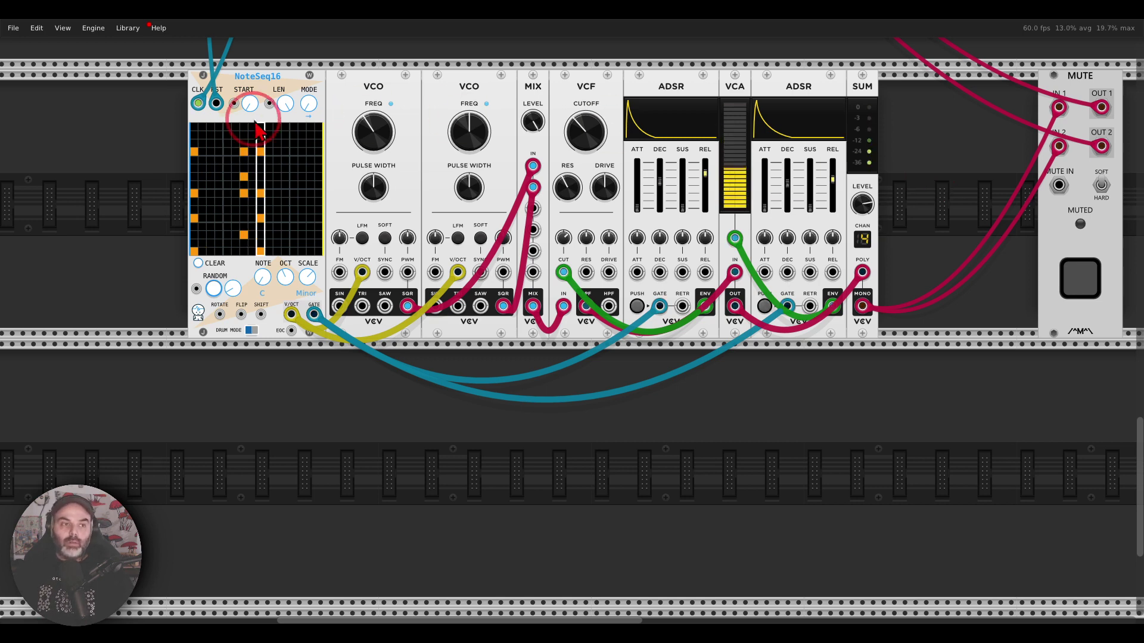
click(13, 30)
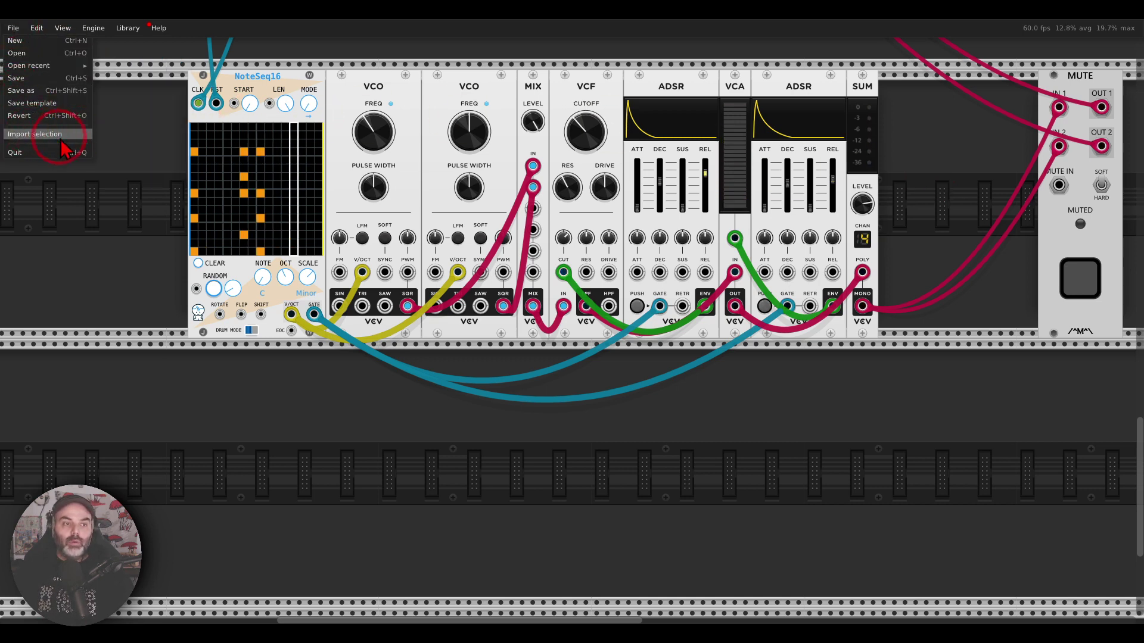
click(162, 122)
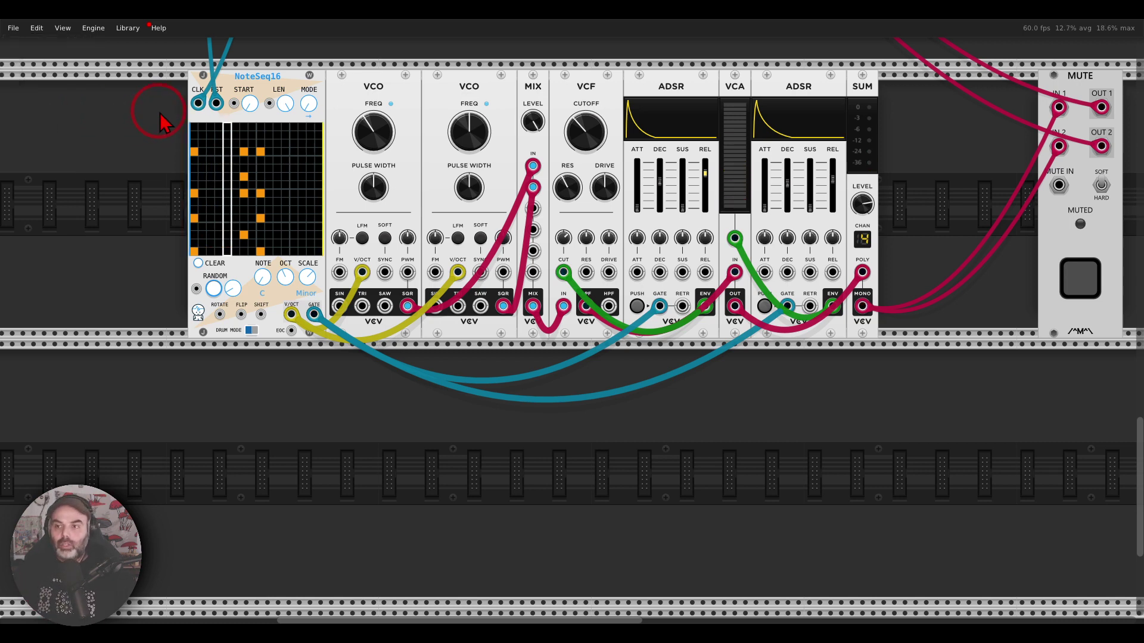
Step: Search the module library for "plat" and add Valley's Plateau reverb directly after the SUM module
drag(949, 241, 899, 189)
right_click(897, 185)
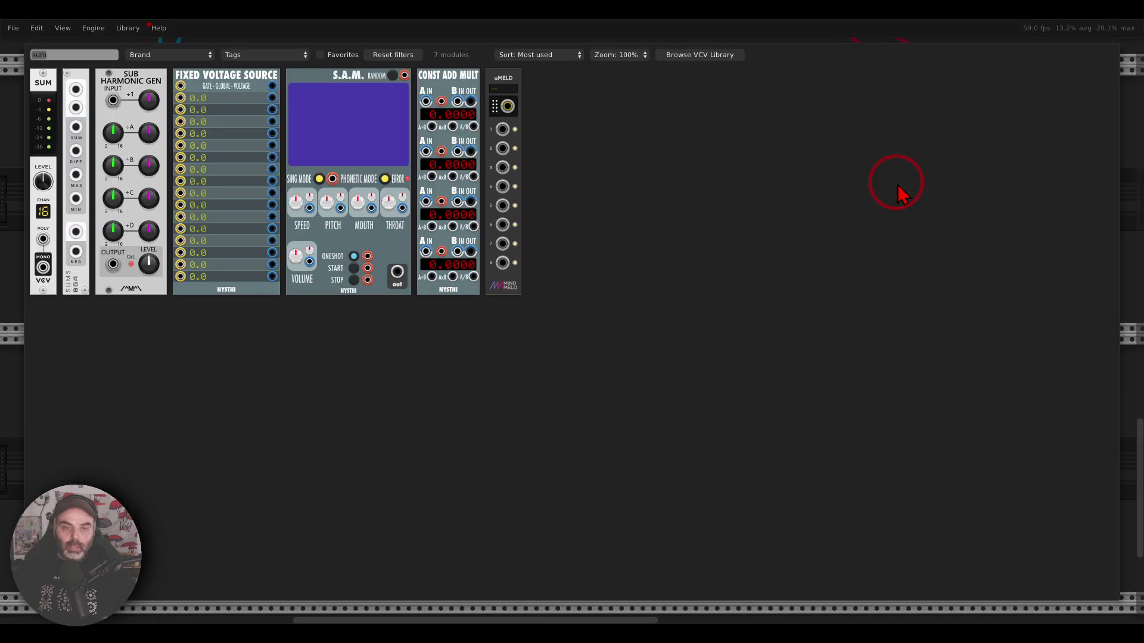
text(plat)
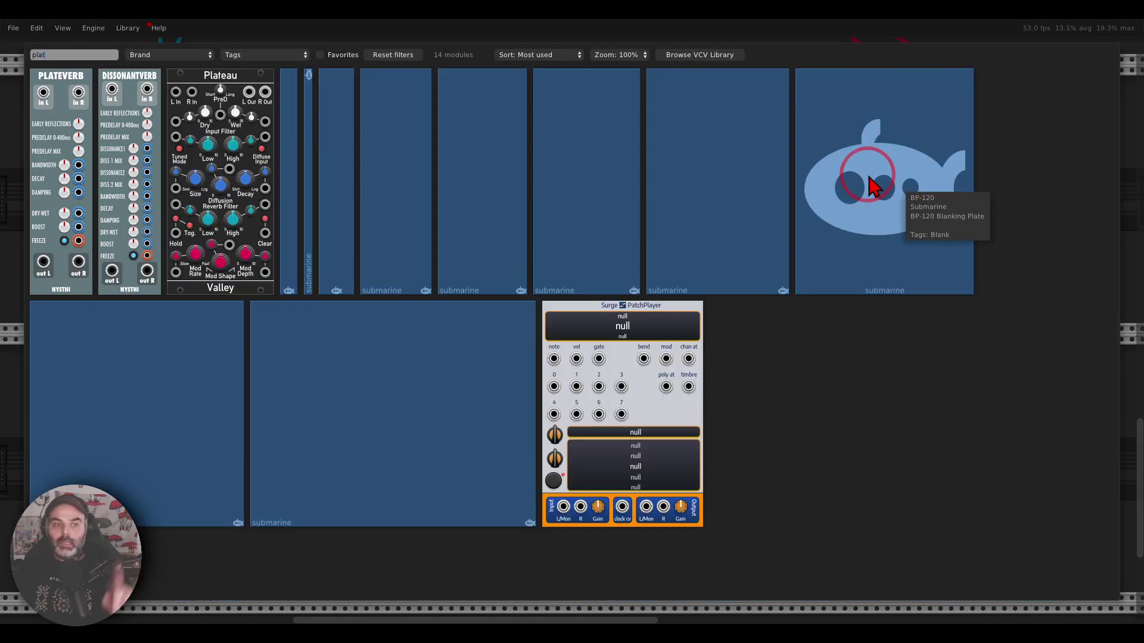
drag(250, 98, 811, 148)
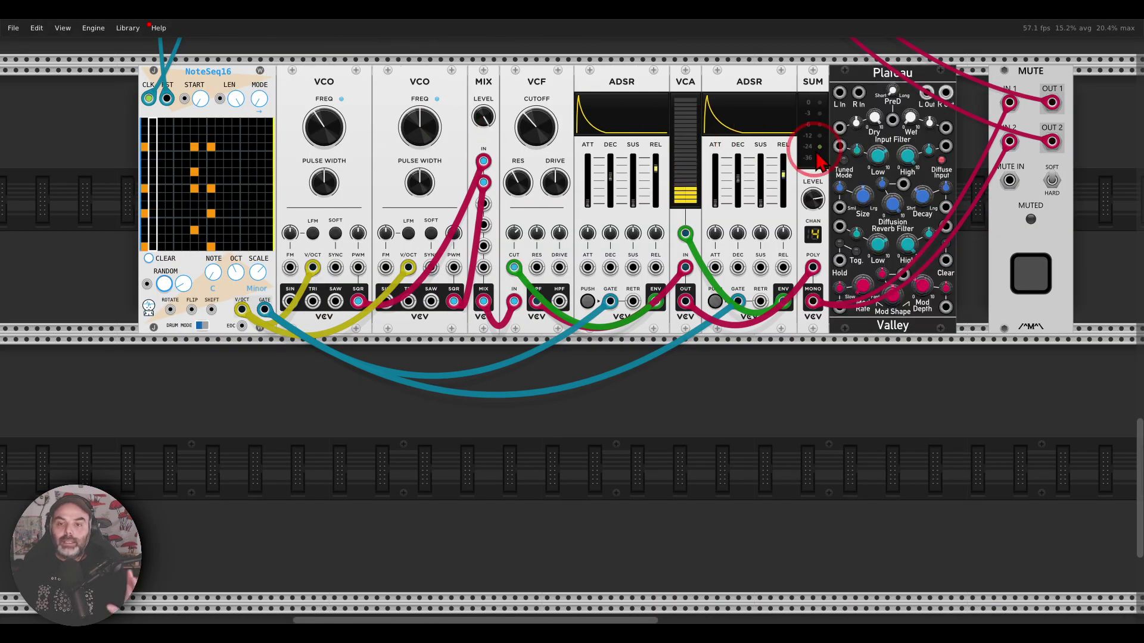
Step: Unplug both cables from Mute's inputs and patch SUM's MONO output into Plateau's L In with a red cable
scroll(872, 151, right, 1)
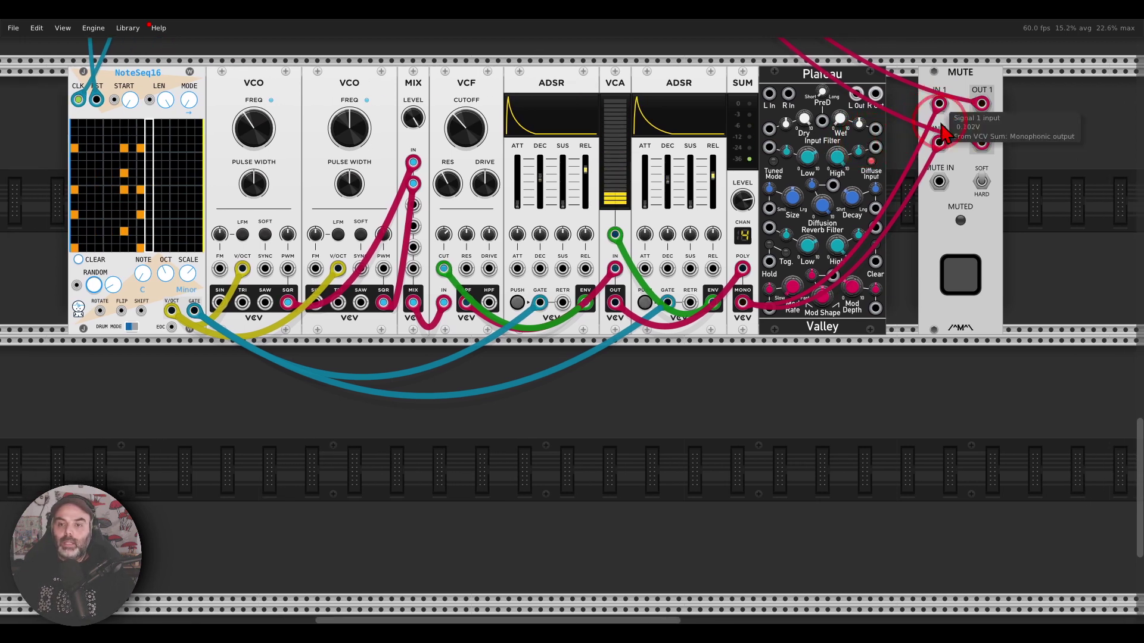
drag(938, 143, 913, 179)
drag(939, 104, 905, 194)
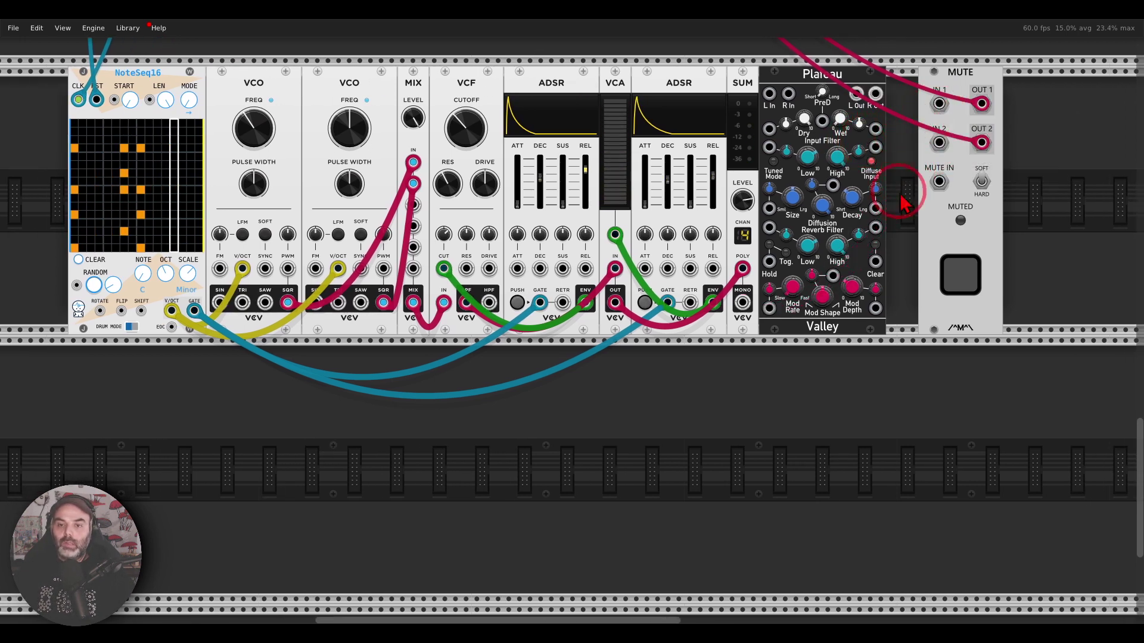
right_click(743, 302)
drag(757, 363, 801, 102)
Step: Patch Plateau's L Out into Mute's IN 1 and its R Out into IN 2 with red cables
scroll(842, 96, up, 3)
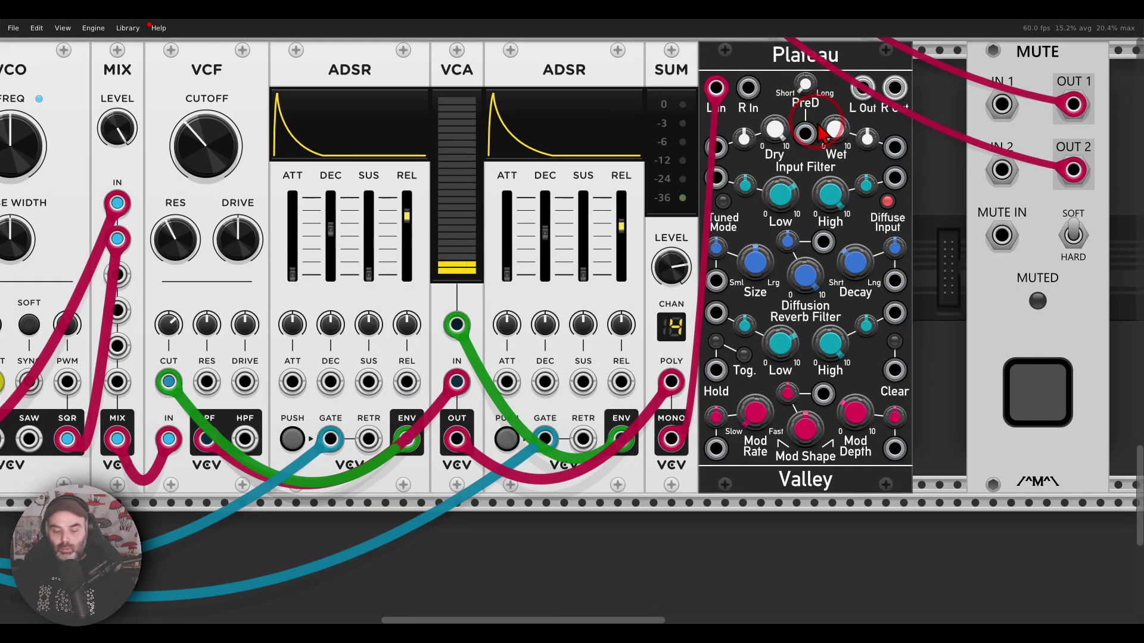
mouse_move(728, 80)
mouse_down()
mouse_move(698, 85)
mouse_move(705, 130)
mouse_move(736, 115)
mouse_move(726, 70)
mouse_up()
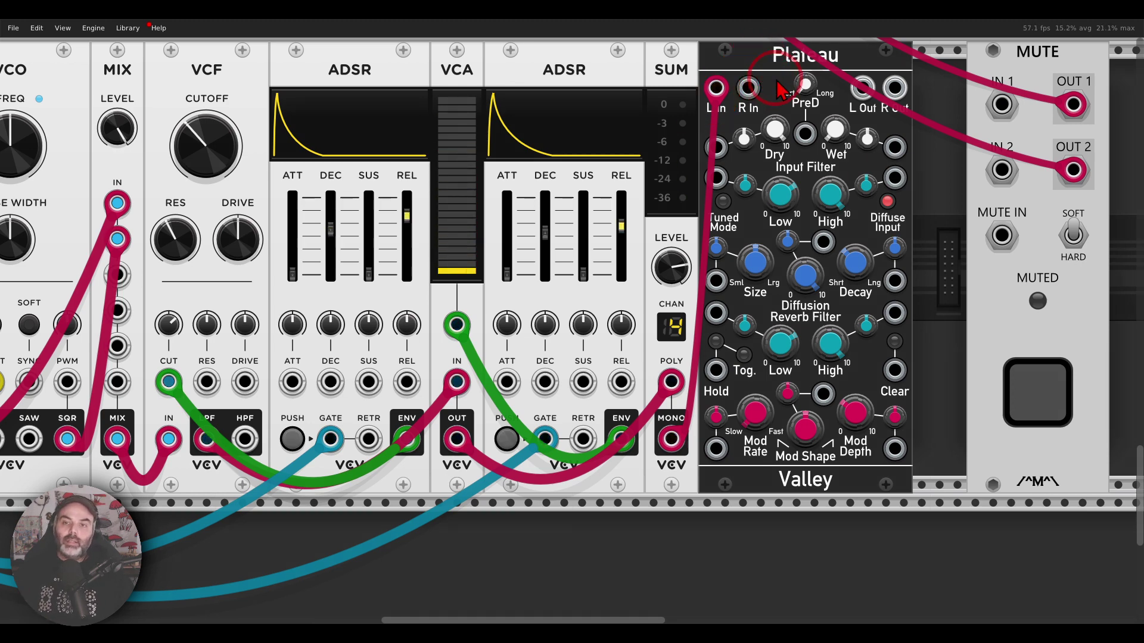
drag(858, 94, 1002, 104)
right_click(894, 88)
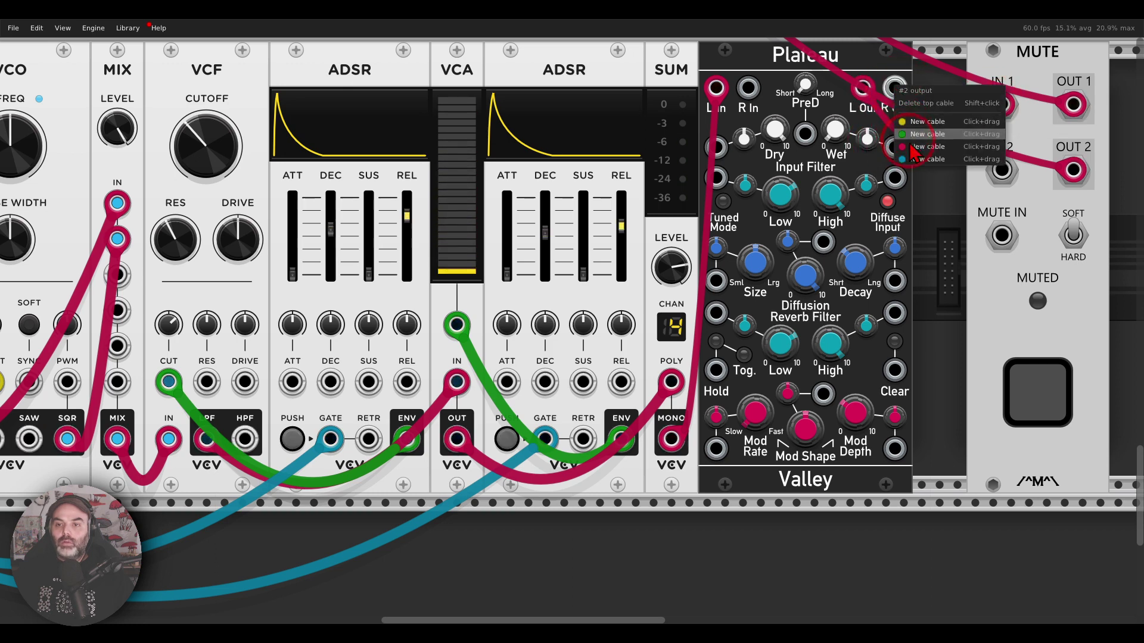
drag(912, 138, 1002, 170)
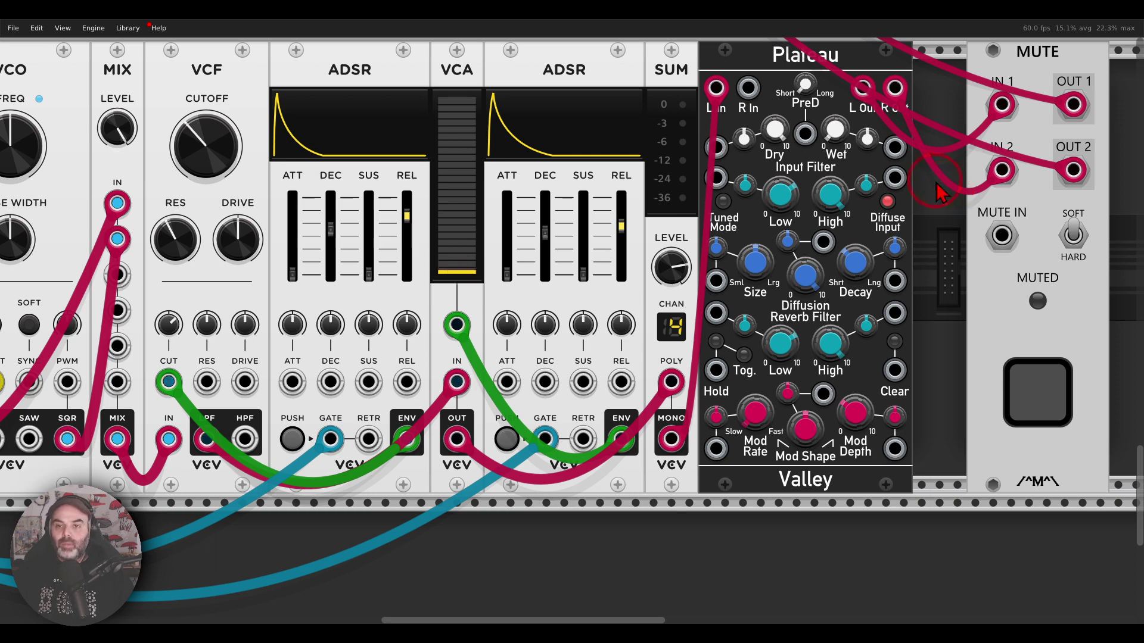
Step: Raise Plateau's input low cut, set its reverb low cut to about 7.17, and adjust the decay to about 0.41
drag(784, 192, 784, 185)
drag(781, 344, 782, 338)
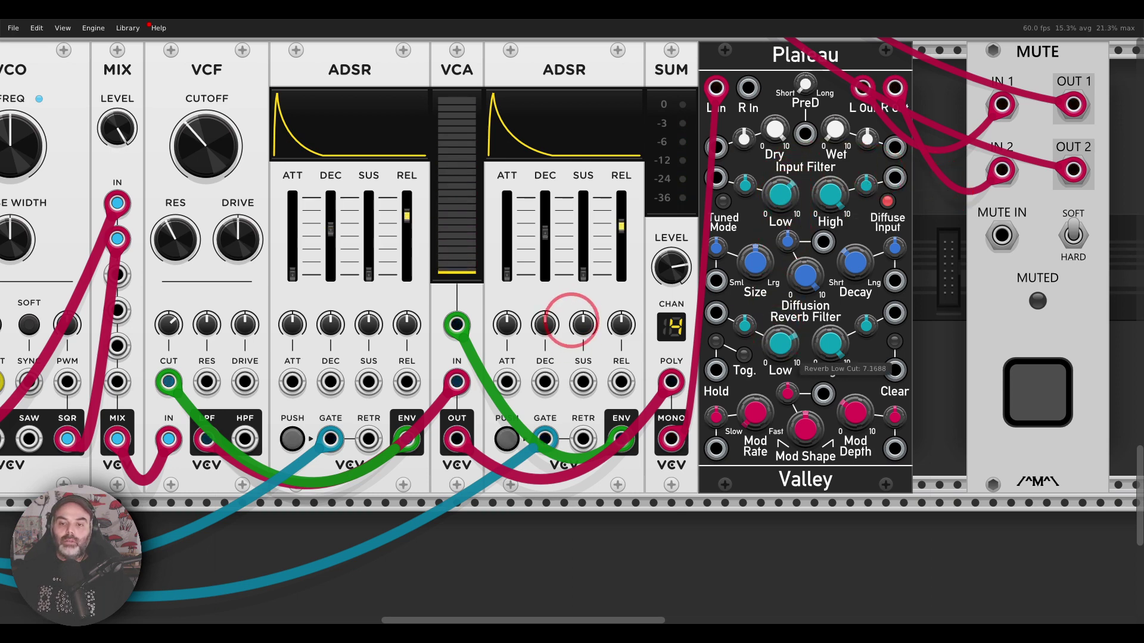
drag(570, 322, 570, 322)
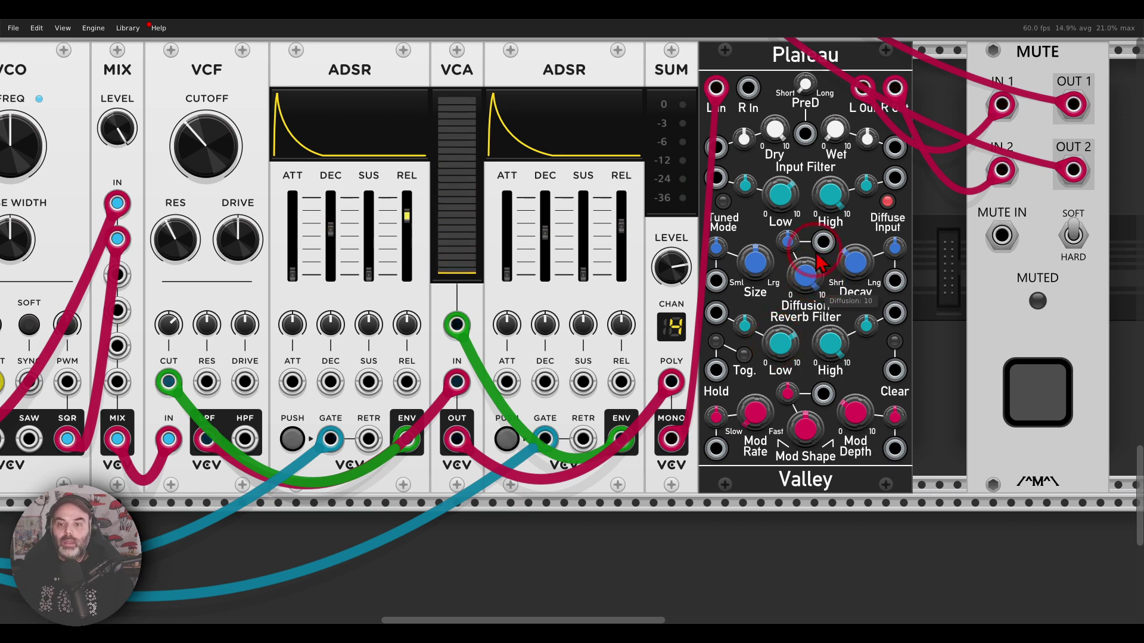
drag(571, 320, 570, 320)
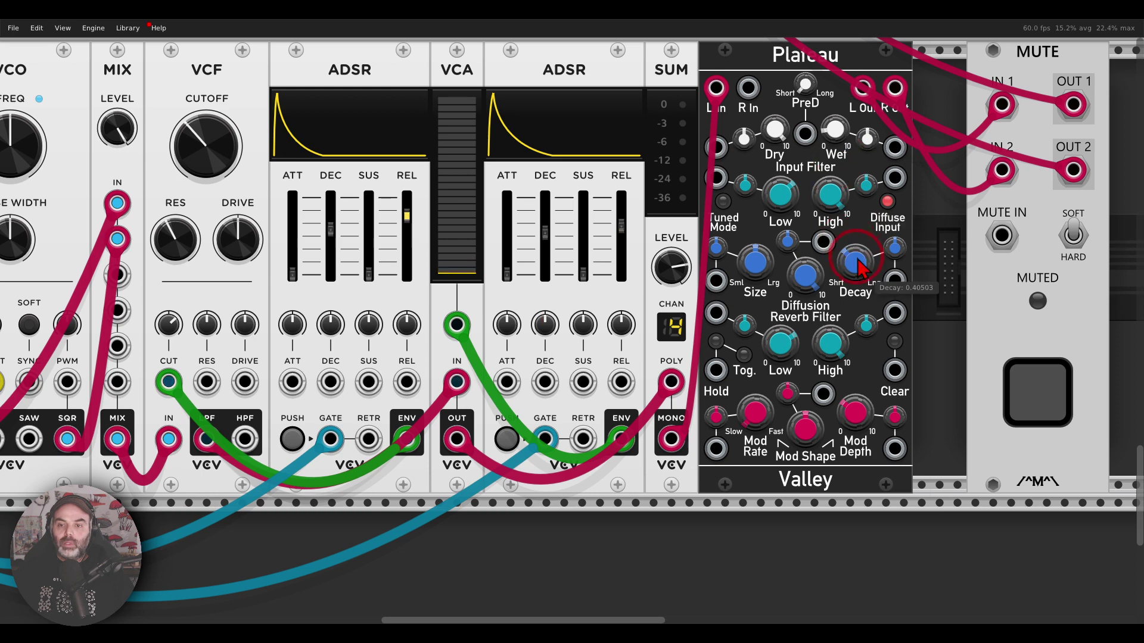
Step: Fine-tune Plateau's reverb decay and set its wet level to about 0.17
drag(857, 260, 572, 319)
drag(832, 130, 833, 130)
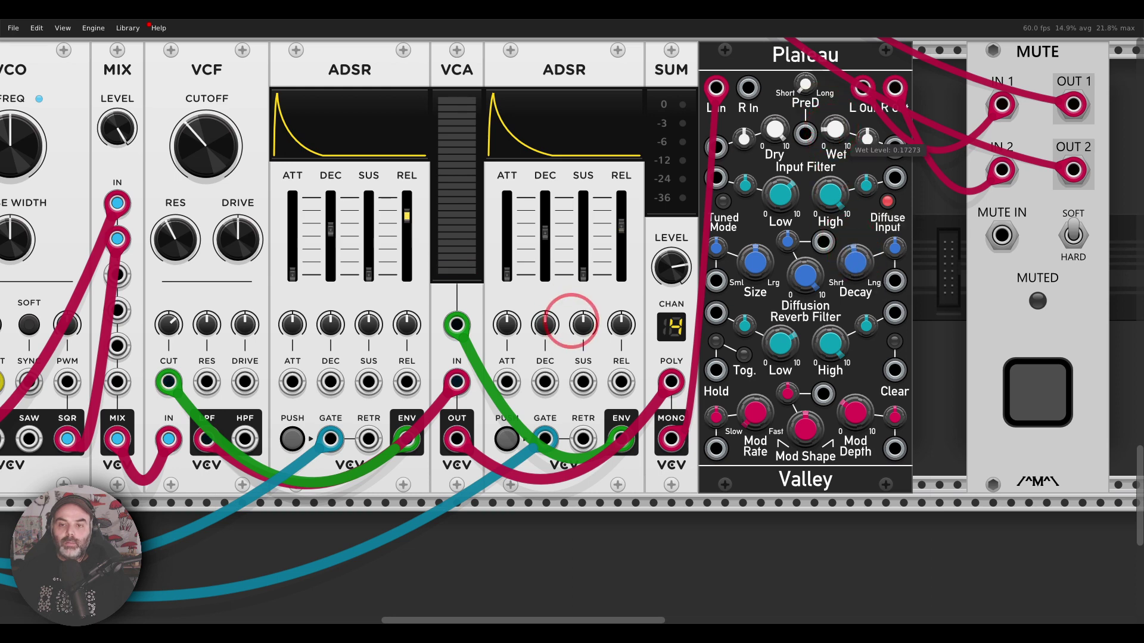
drag(571, 322, 571, 322)
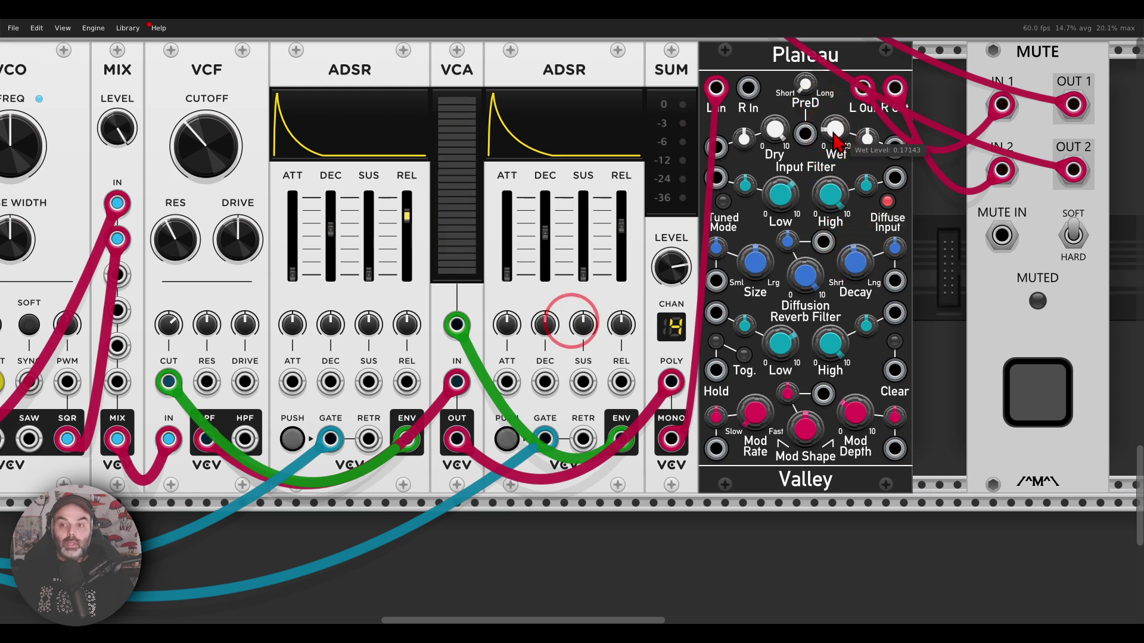
Step: Lower the VCF's cutoff frequency to darken the synth voice
scroll(834, 140, down, 5)
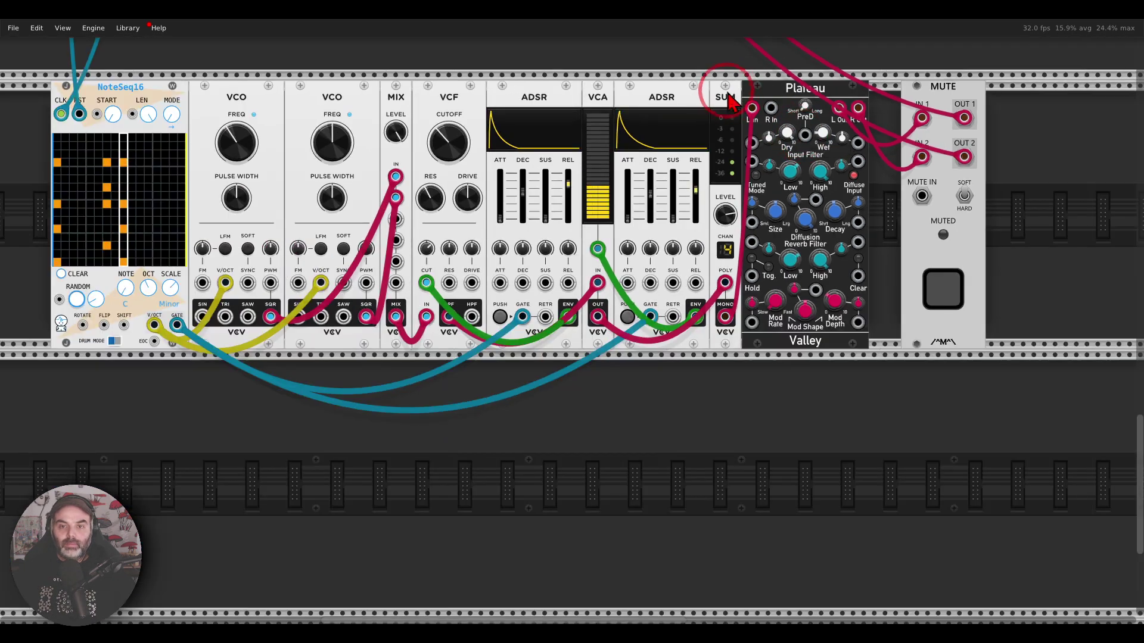
drag(728, 93, 736, 94)
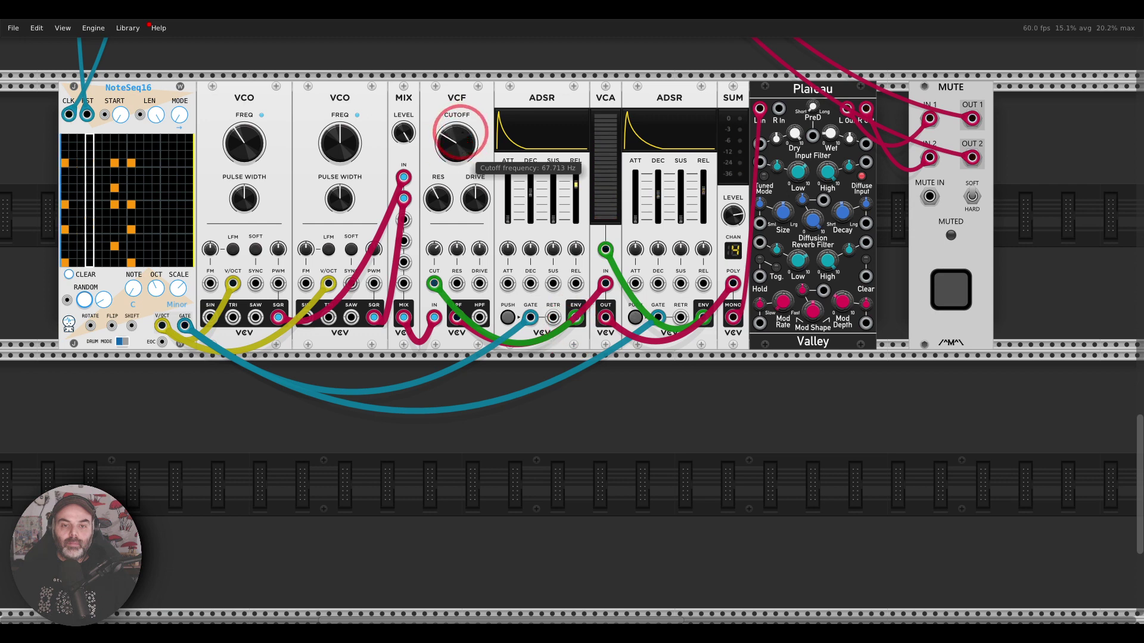
drag(462, 134, 462, 153)
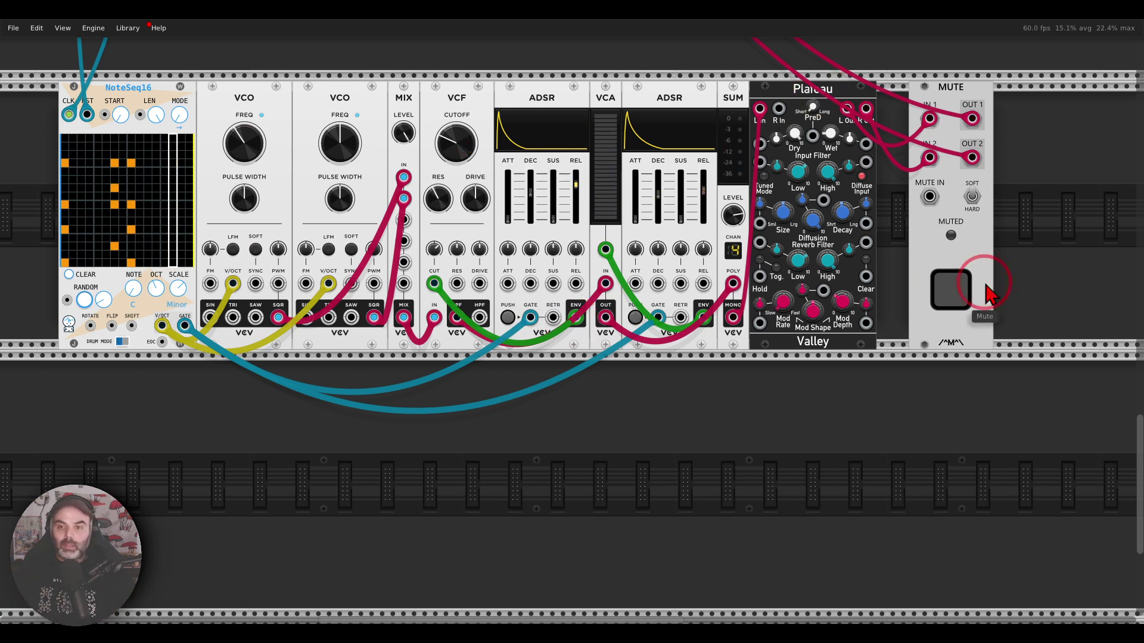
Step: Move the Mute module away from Plateau, search the library for "blob", and add the Chronoblob 2 delay directly after Plateau
drag(918, 238, 756, 249)
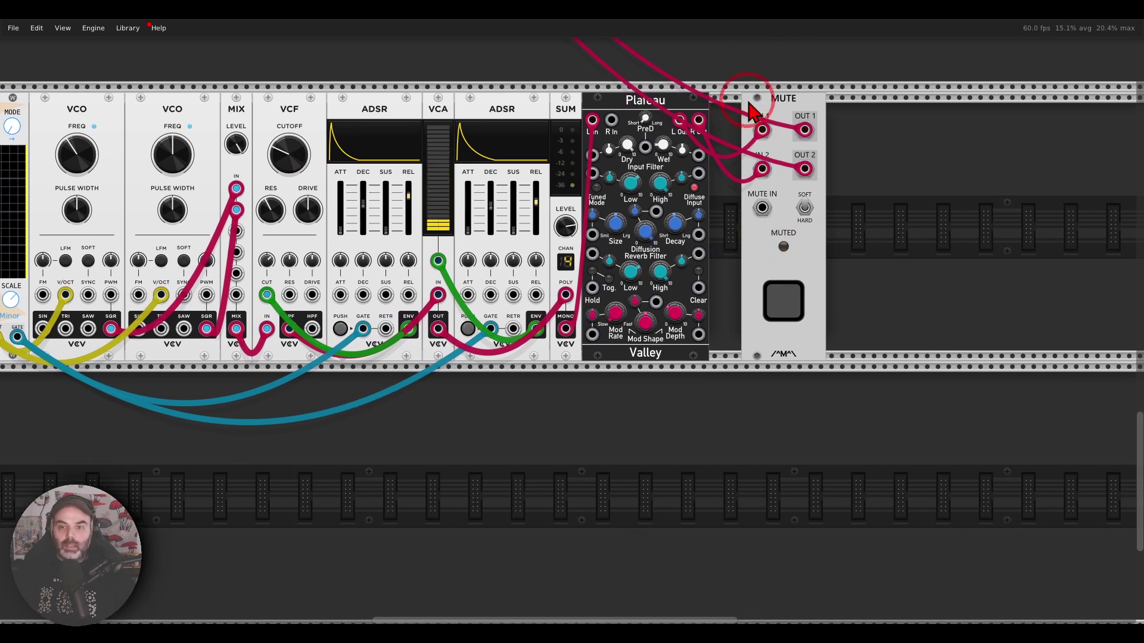
drag(754, 183, 834, 156)
right_click(796, 263)
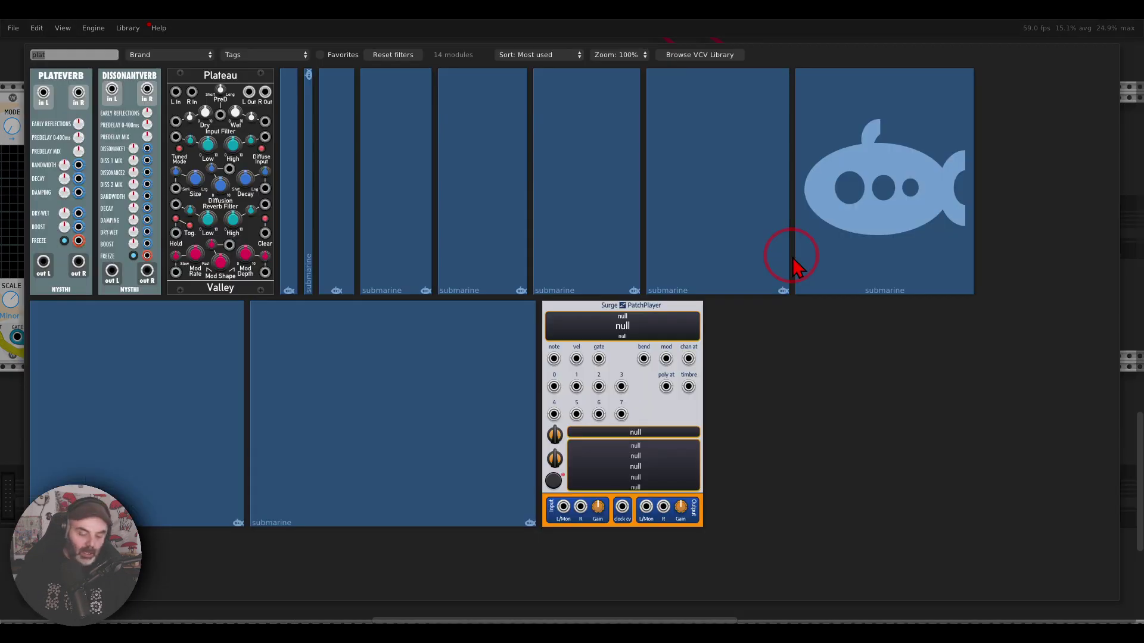
text(blob)
click(119, 114)
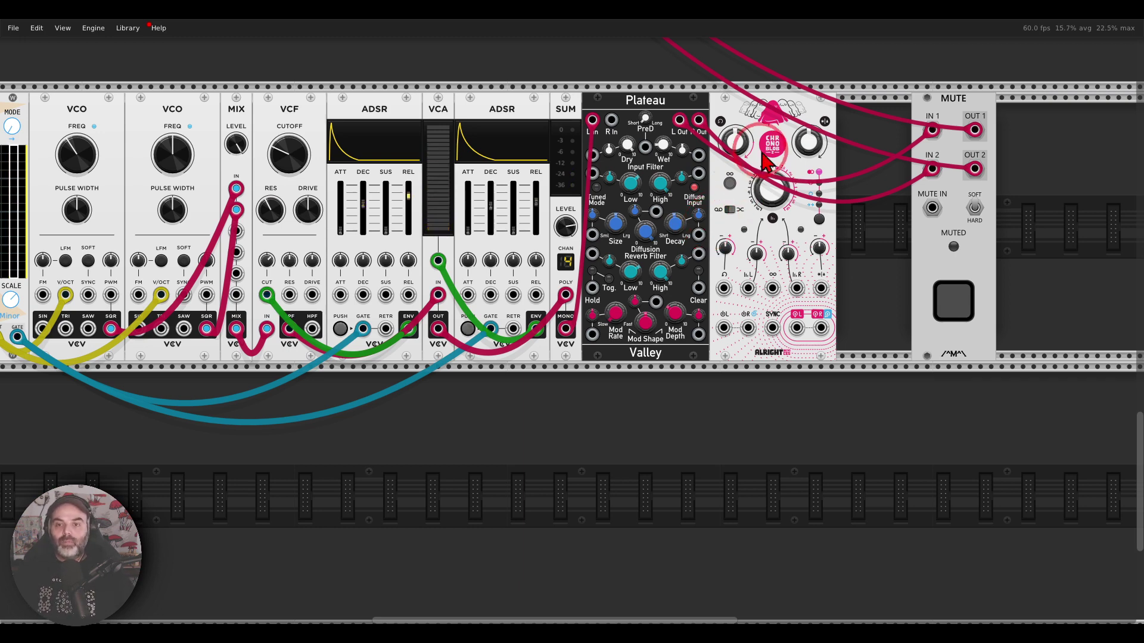
Step: Unplug both cables from Mute's inputs and patch Plateau's L Out and R Out into Chronoblob 2's left and right inputs with red cables
drag(932, 131, 932, 165)
shift+click(932, 167)
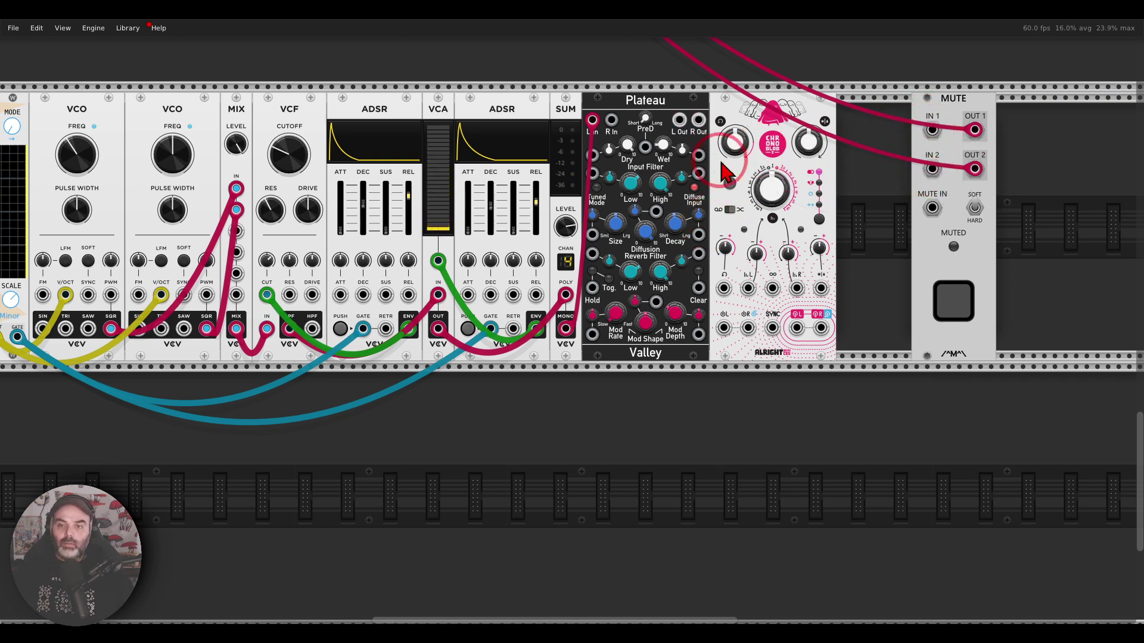
right_click(678, 120)
scroll(709, 250, up, 1)
drag(685, 181, 724, 358)
right_click(700, 152)
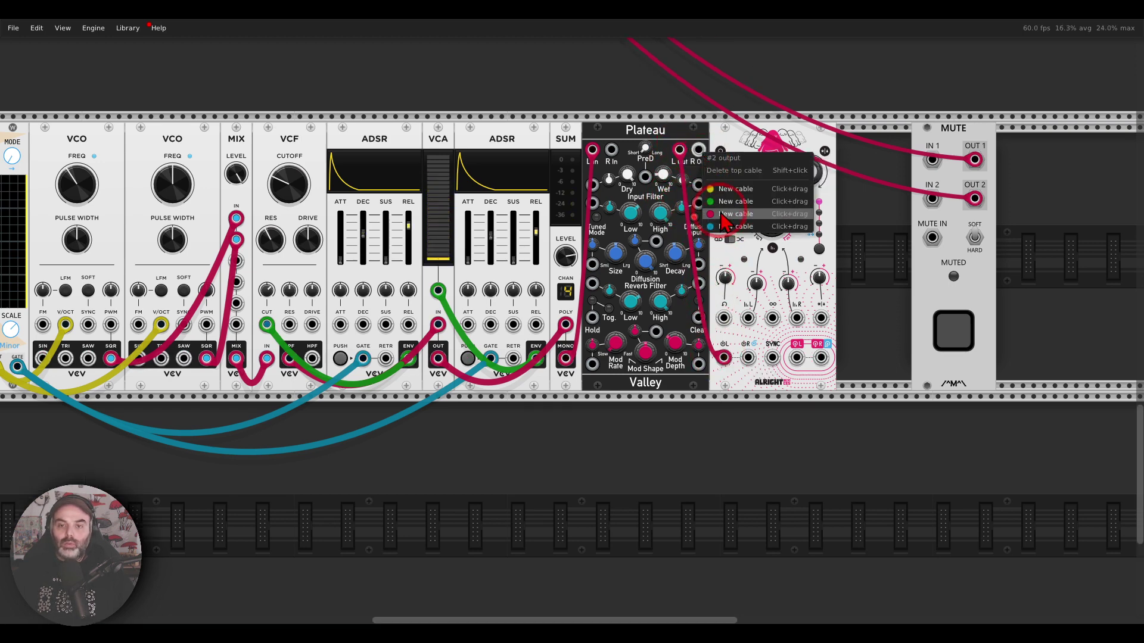
drag(736, 214, 747, 358)
Step: Patch Chronoblob 2's left output into Mute's IN 1 and its right output into IN 2 with red cables
scroll(837, 248, up, 1)
scroll(843, 260, up, 1)
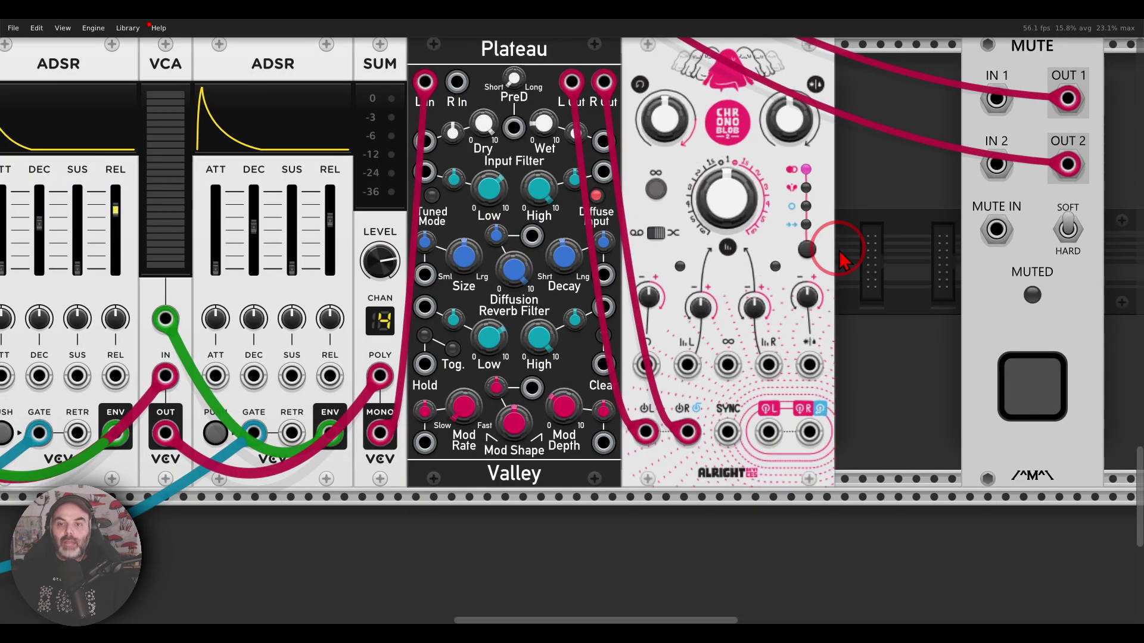
drag(870, 188, 802, 211)
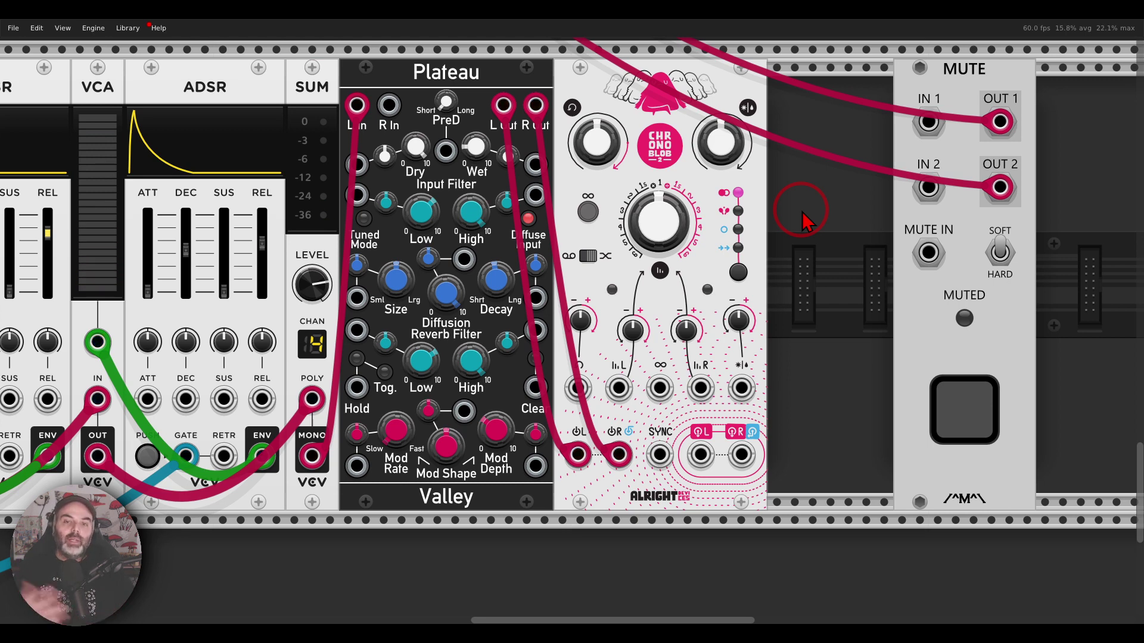
right_click(701, 456)
click(712, 494)
click(928, 122)
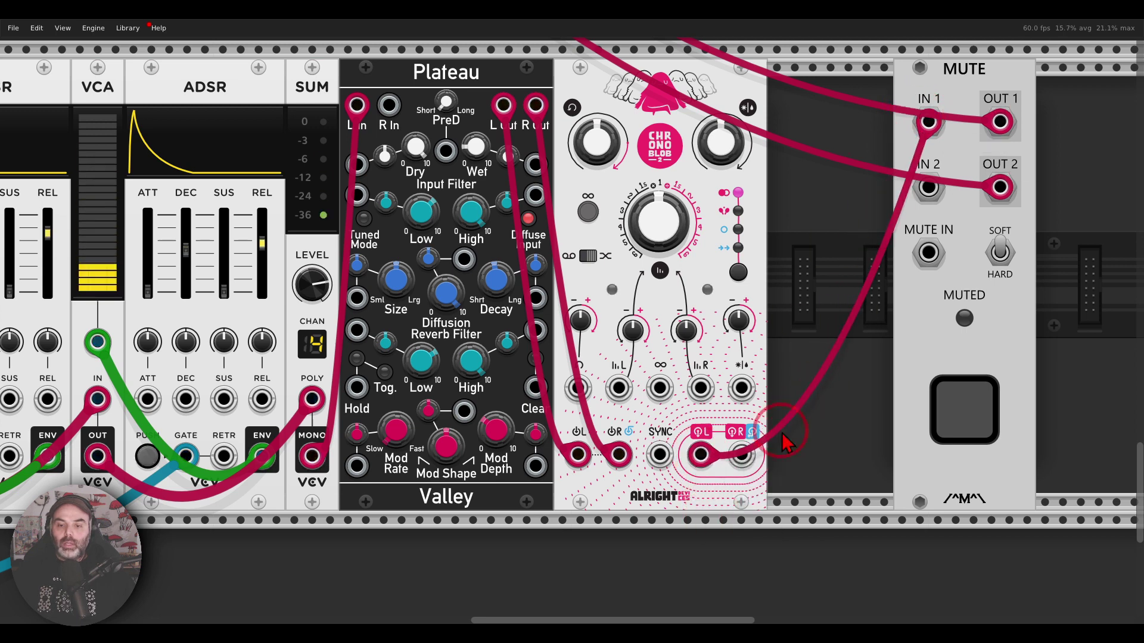
right_click(747, 458)
click(778, 511)
click(928, 188)
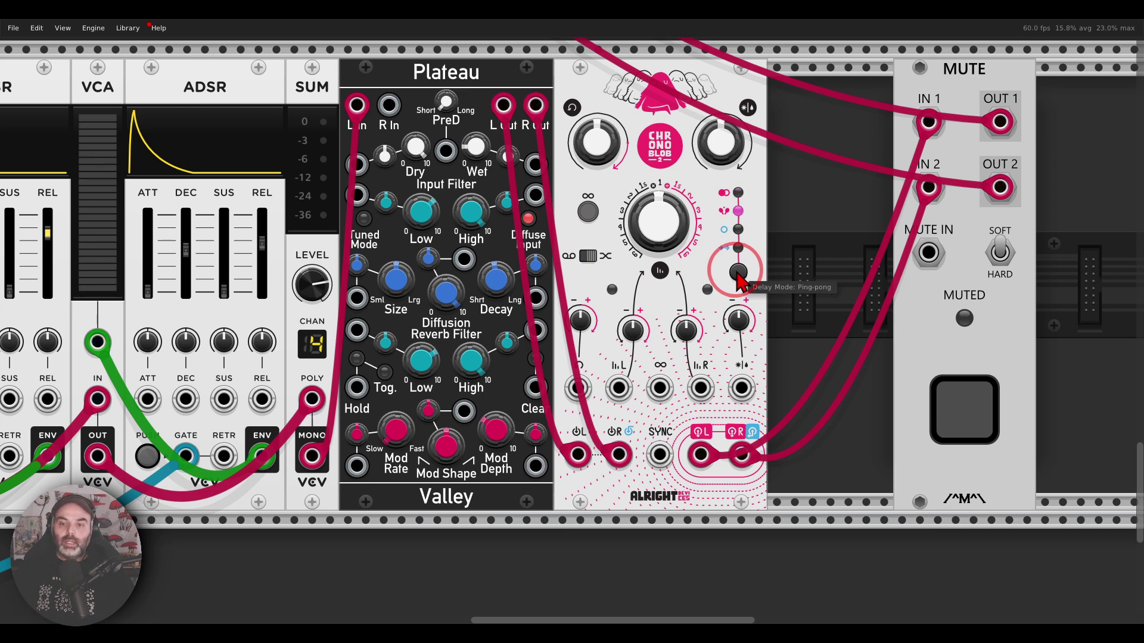
Step: Set Chronoblob 2's delay time to about 371 ms and its feedback to about 78%
mouse_move(763, 206)
mouse_down()
mouse_move(711, 204)
mouse_move(712, 229)
mouse_move(752, 228)
mouse_move(763, 204)
mouse_up()
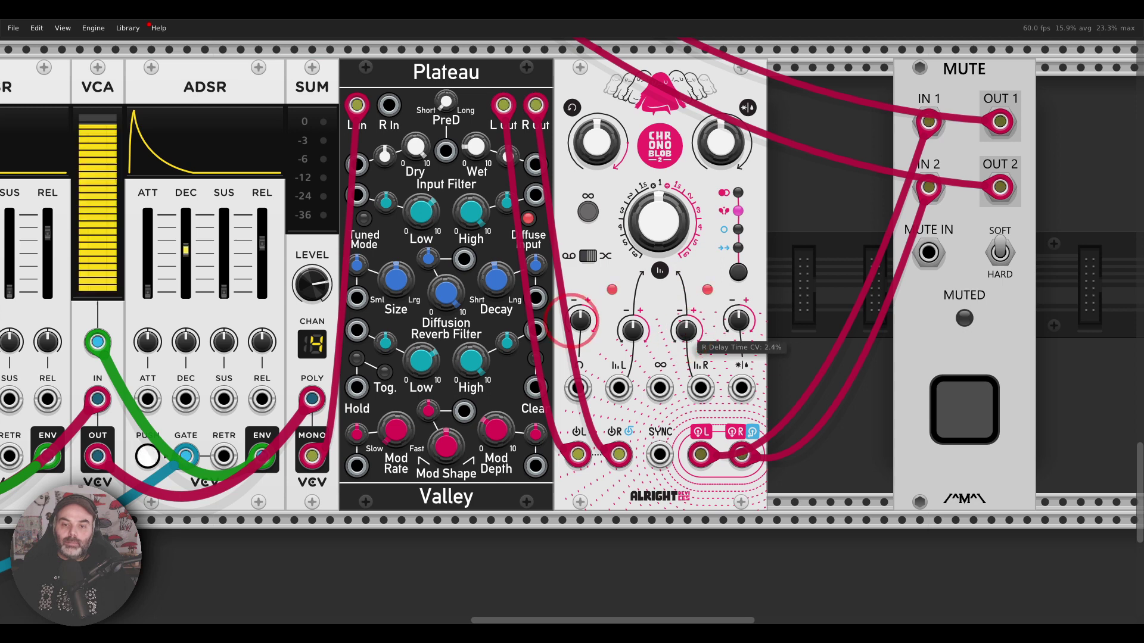
click(653, 225)
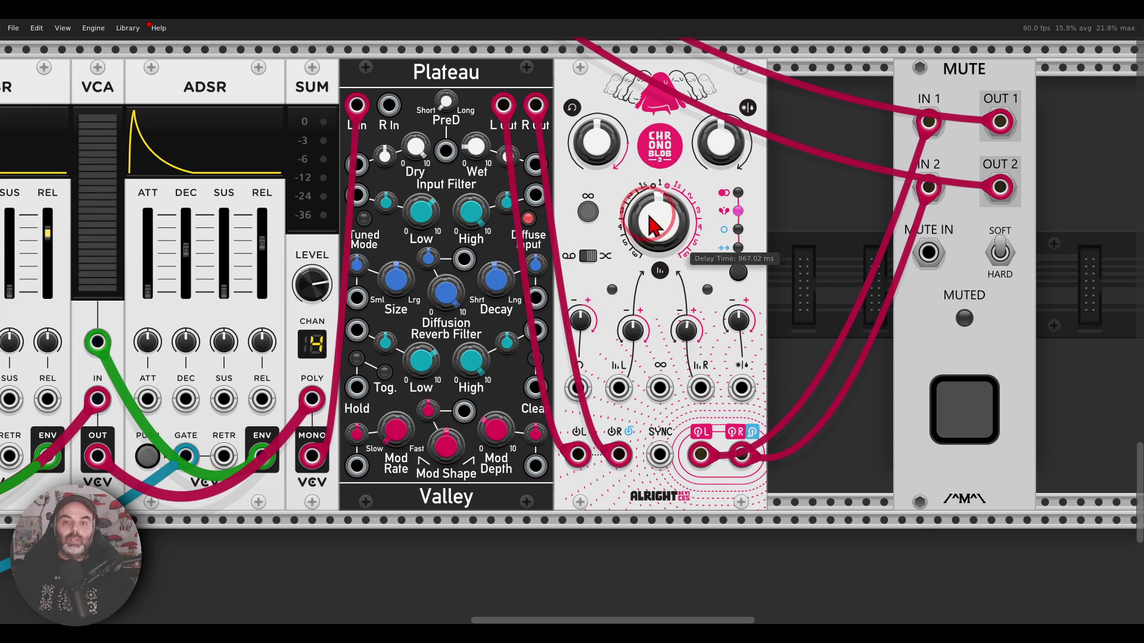
drag(652, 226, 652, 262)
click(574, 324)
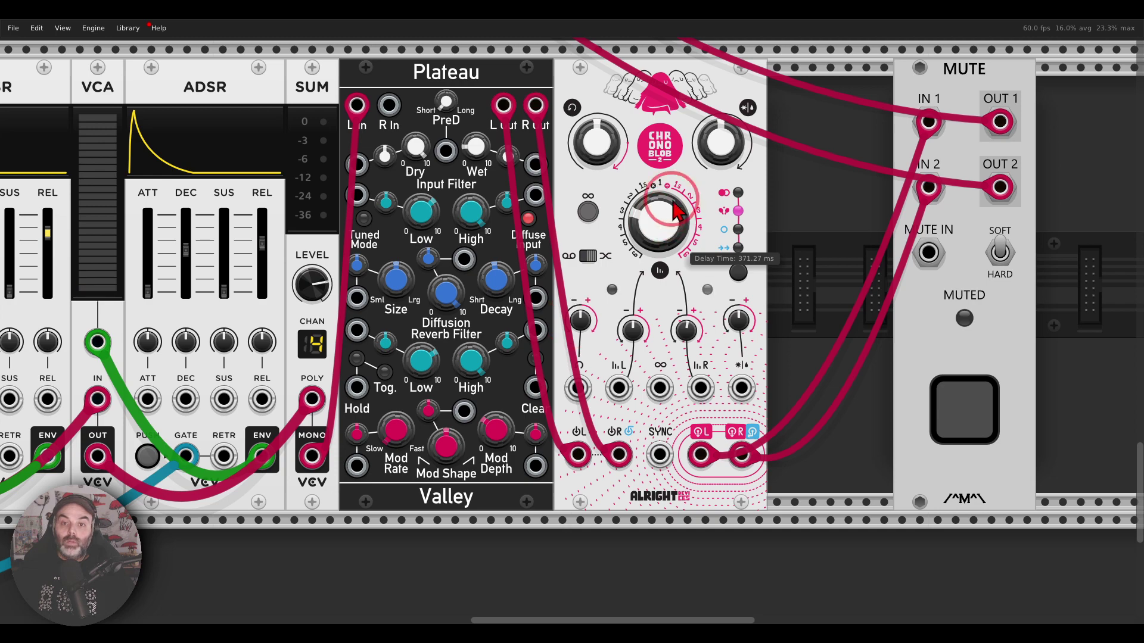
drag(606, 145, 608, 144)
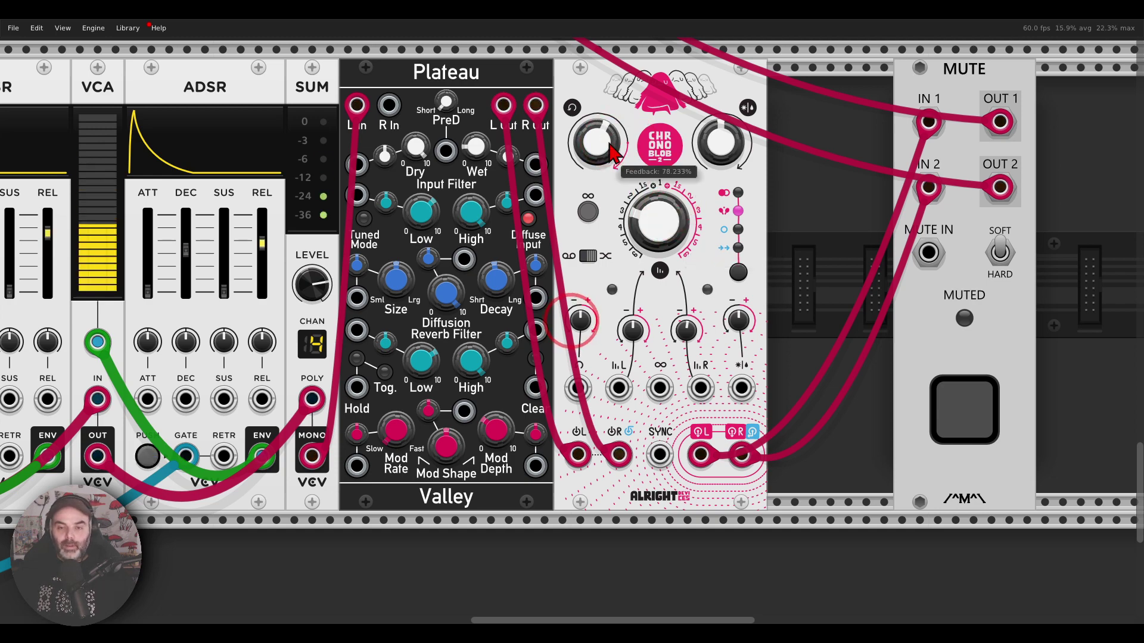
Step: Readjust Chronoblob 2's delay time to about 351 ms and turn down its dry/wet mix
scroll(564, 184, down, 2)
drag(493, 122, 681, 116)
drag(219, 291, 220, 290)
drag(832, 219, 819, 200)
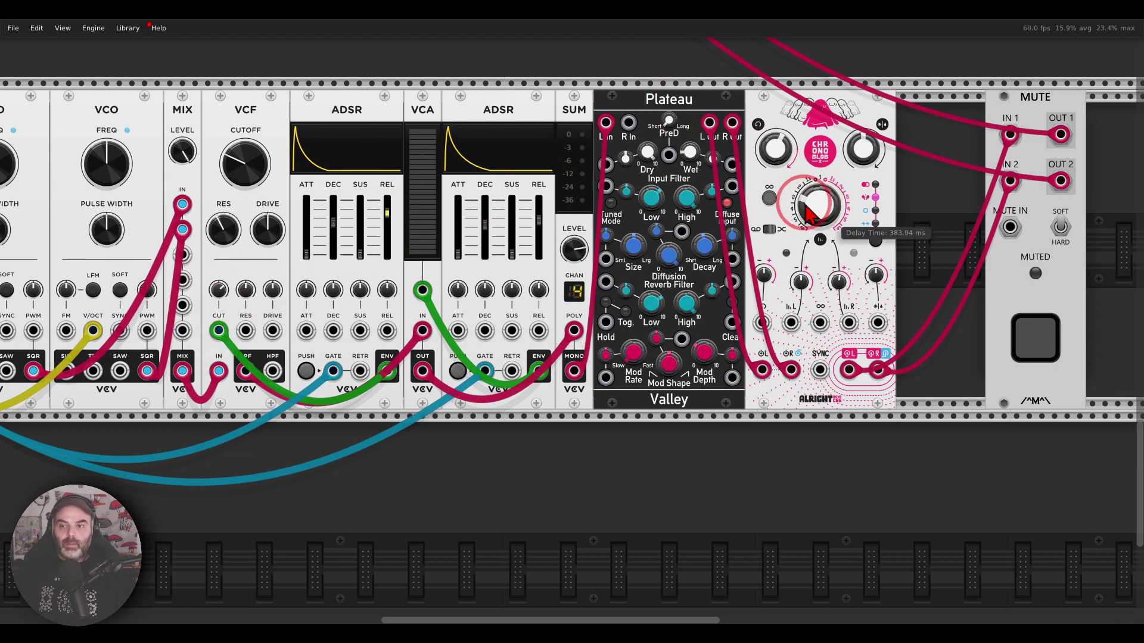
scroll(811, 210, down, 2)
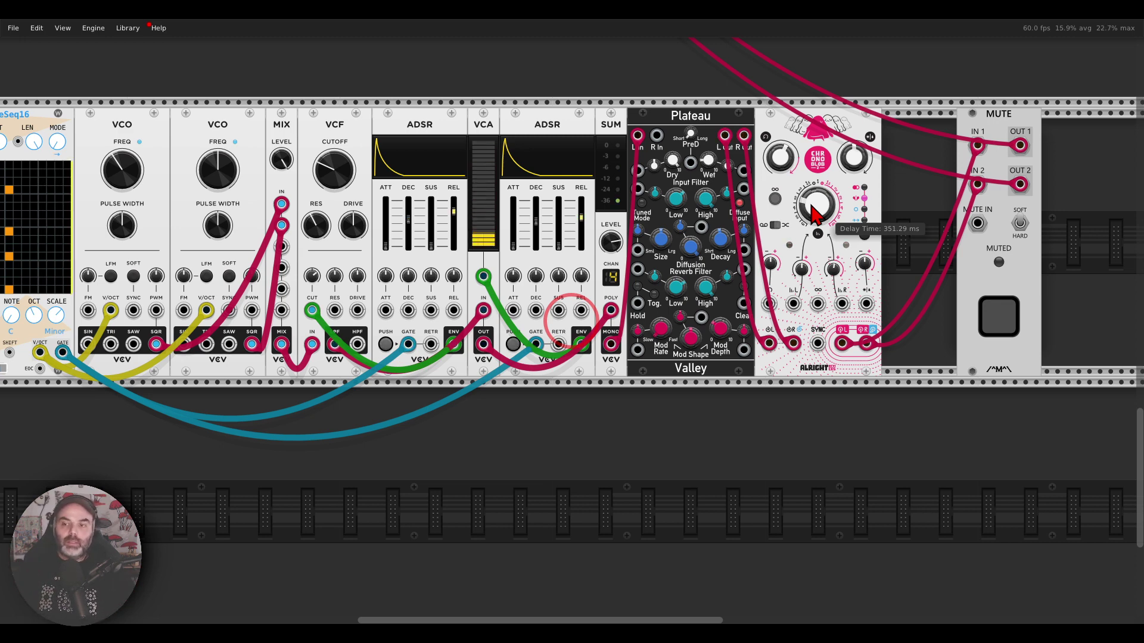
drag(849, 156, 849, 170)
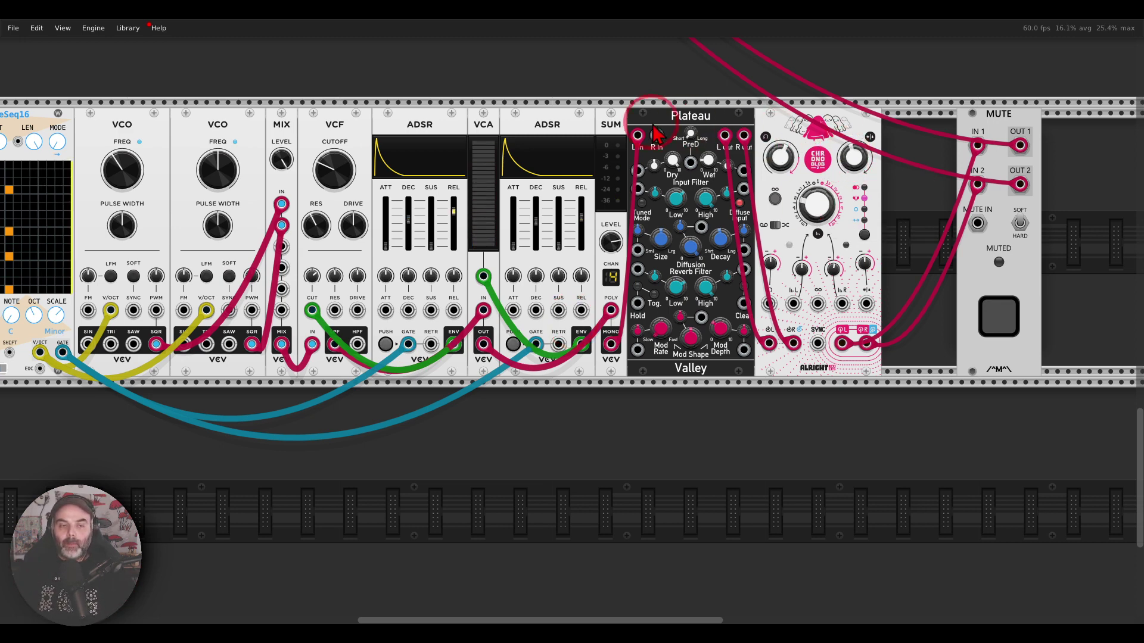
Step: Adjust the VCF's cutoff CV amount and set the first ADSR's decay to about 325 ms
drag(310, 277, 309, 263)
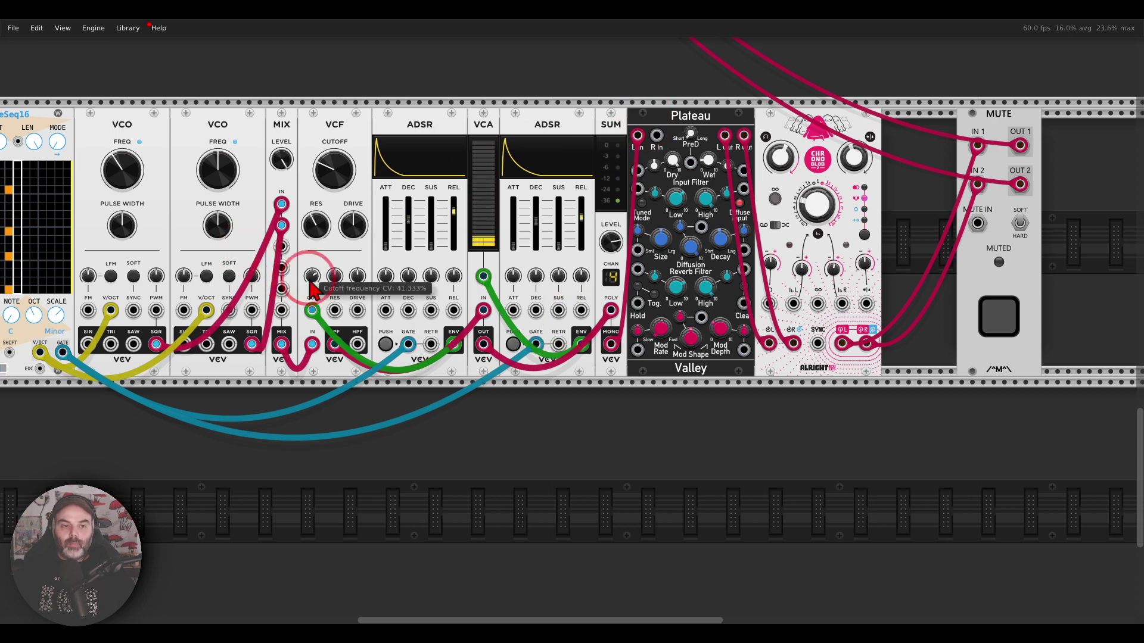
drag(413, 218, 413, 216)
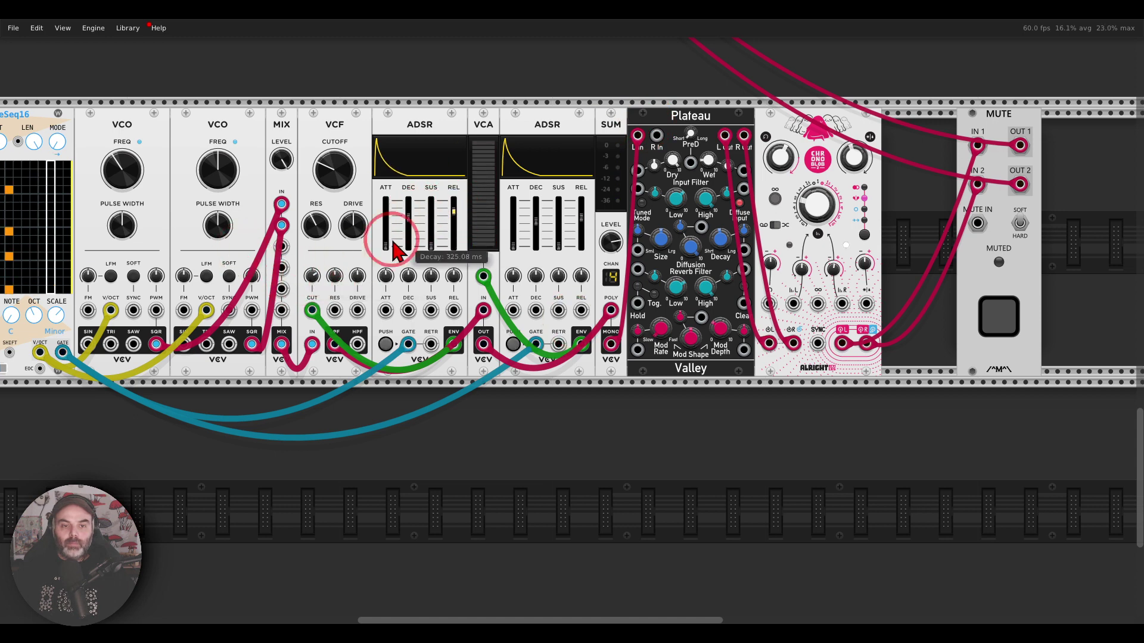
drag(315, 273, 315, 270)
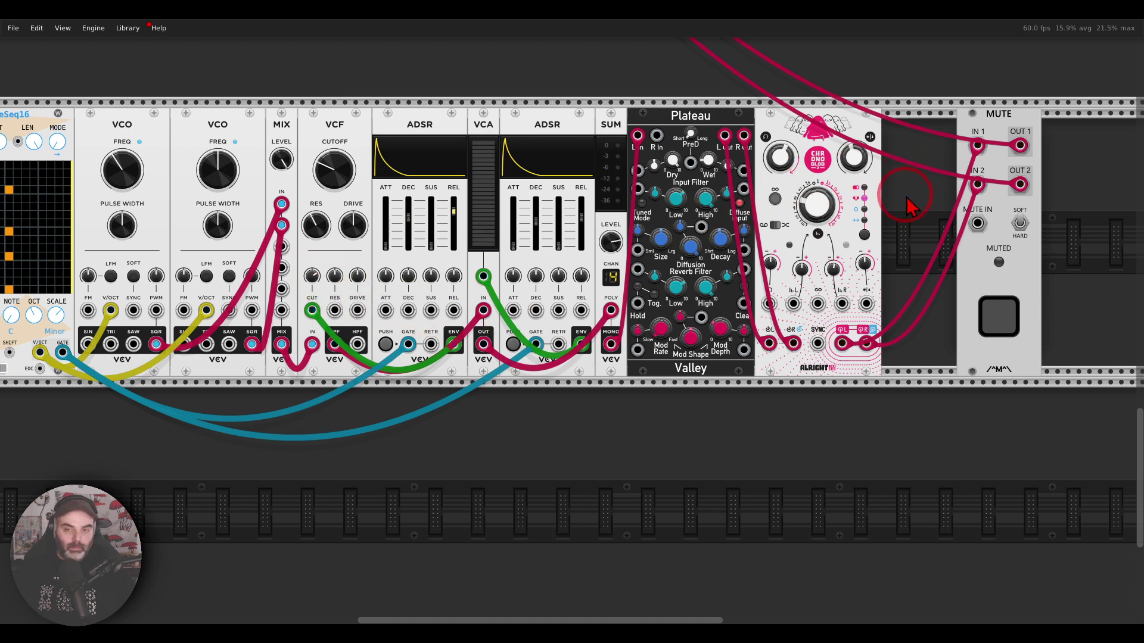
mouse_move(317, 238)
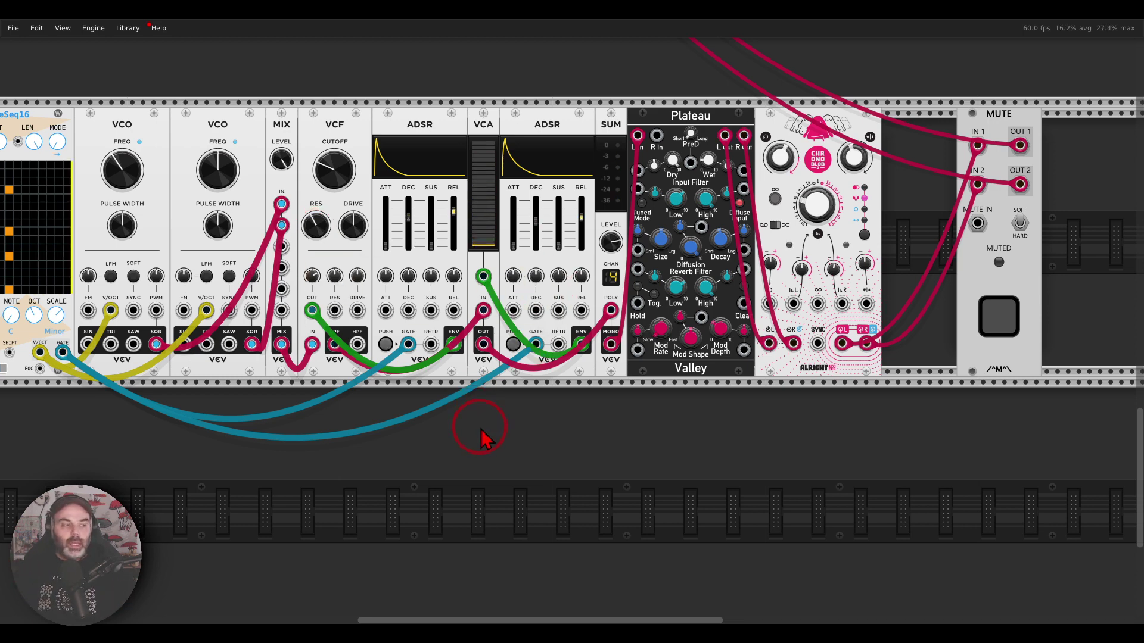
Step: Select all modules from NoteSeq16 through SUM and move them together away from Plateau to open a gap after SUM
drag(489, 431, 660, 416)
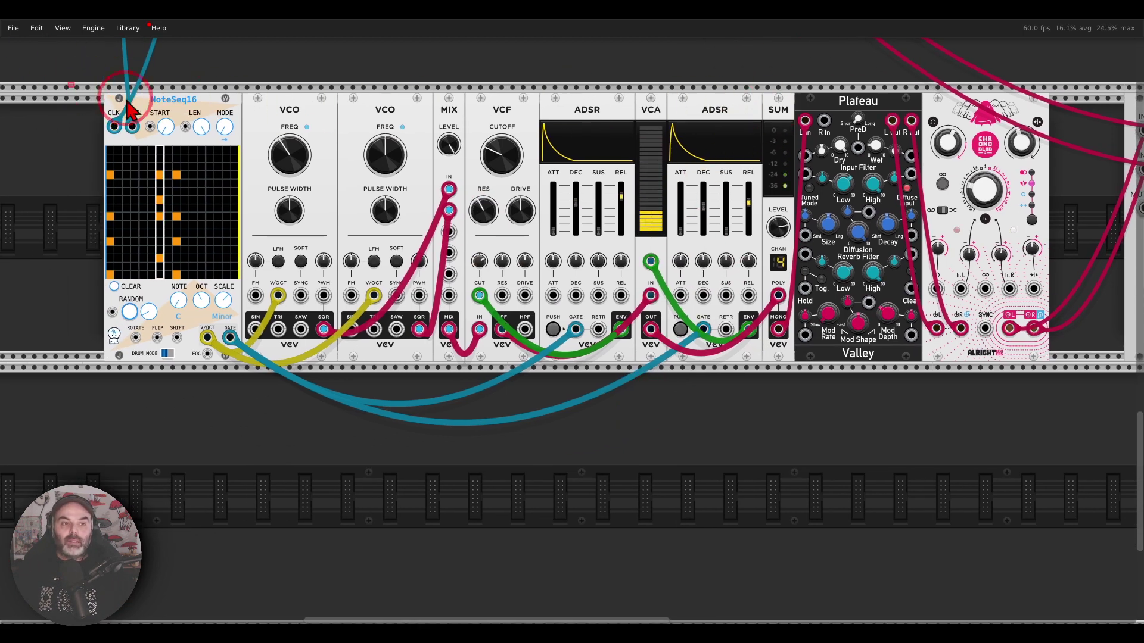
drag(68, 84, 780, 186)
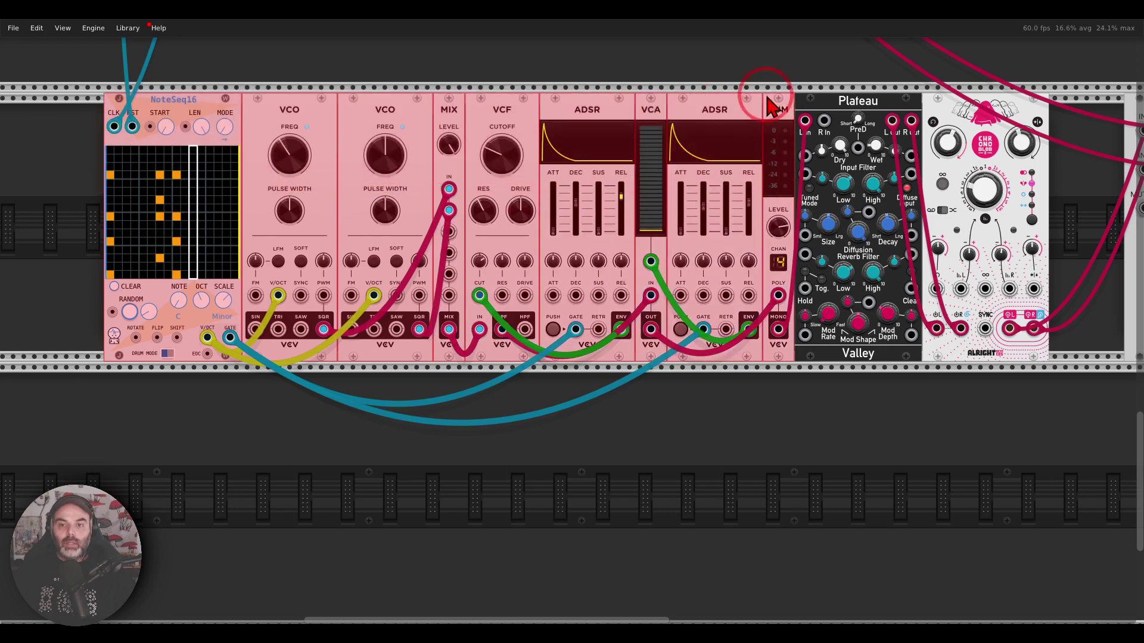
drag(766, 105, 648, 110)
click(754, 179)
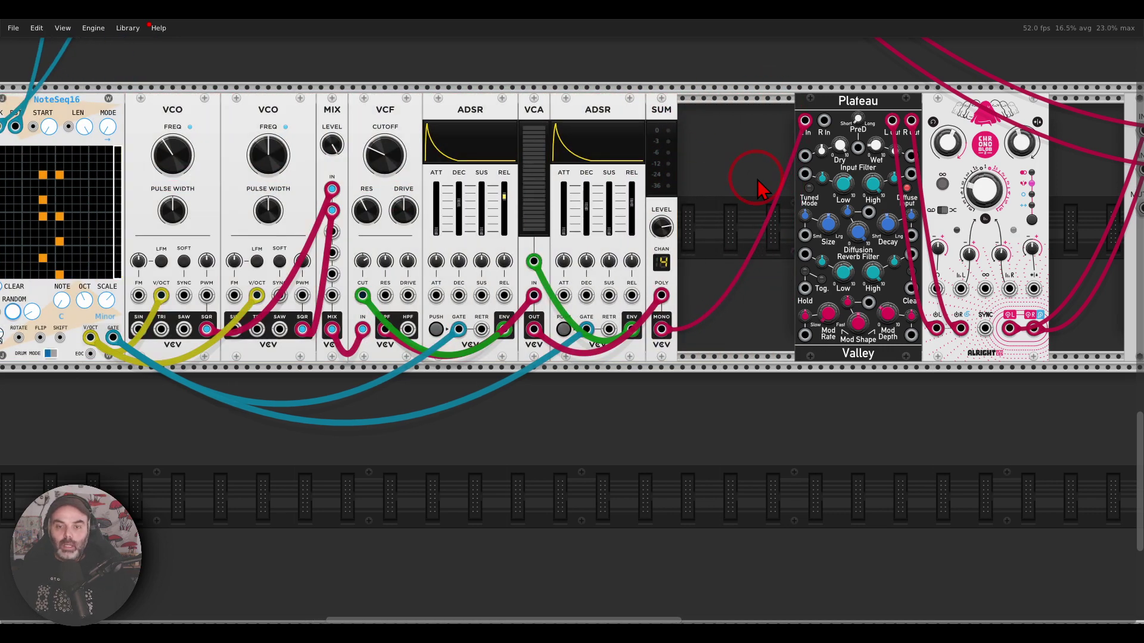
Step: Search the module library for "tang" and add Vult's Tangents steiner-parker filter in the gap between SUM and Plateau
right_click(758, 183)
text(tang)
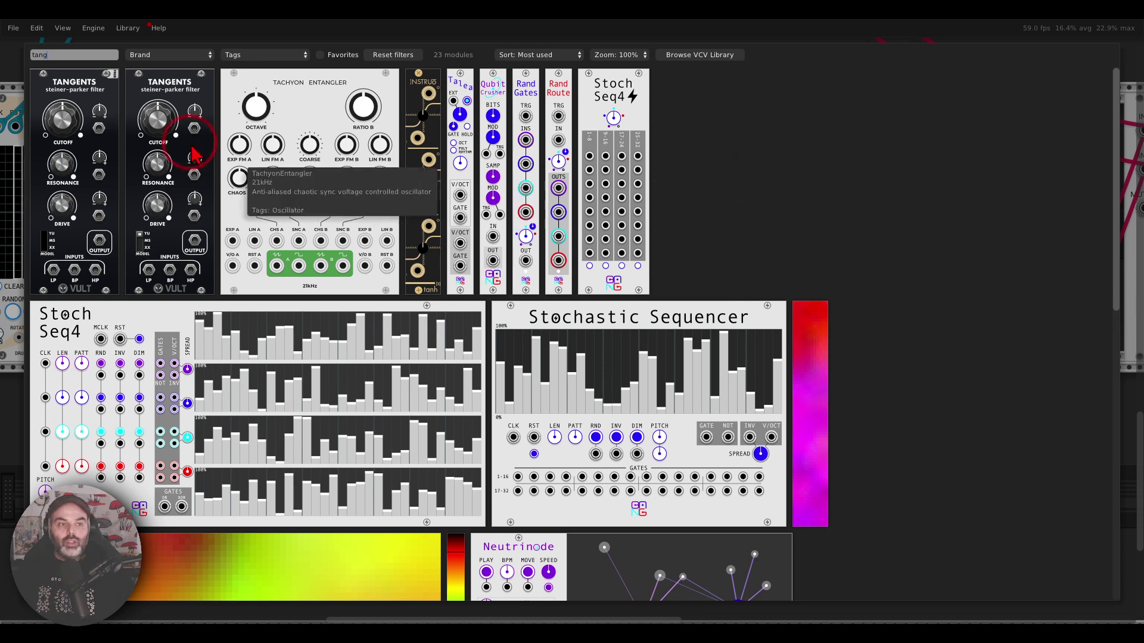
click(71, 104)
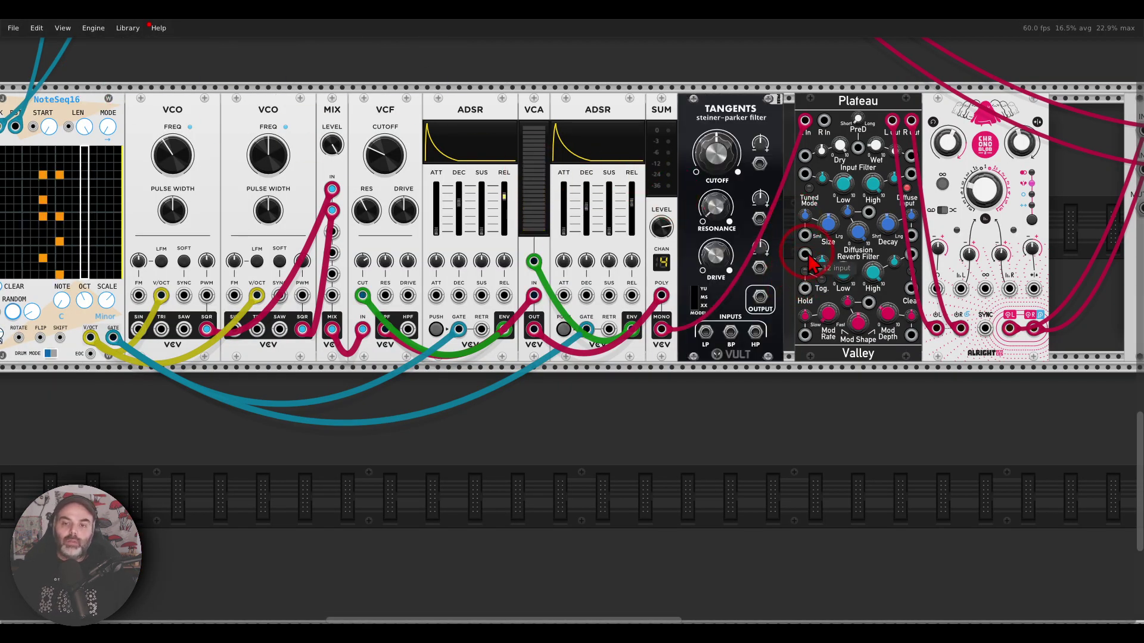
Step: Reroute the cable from SUM's MONO output out of Plateau's L In and into Tangents' BP input
scroll(811, 262, up, 2)
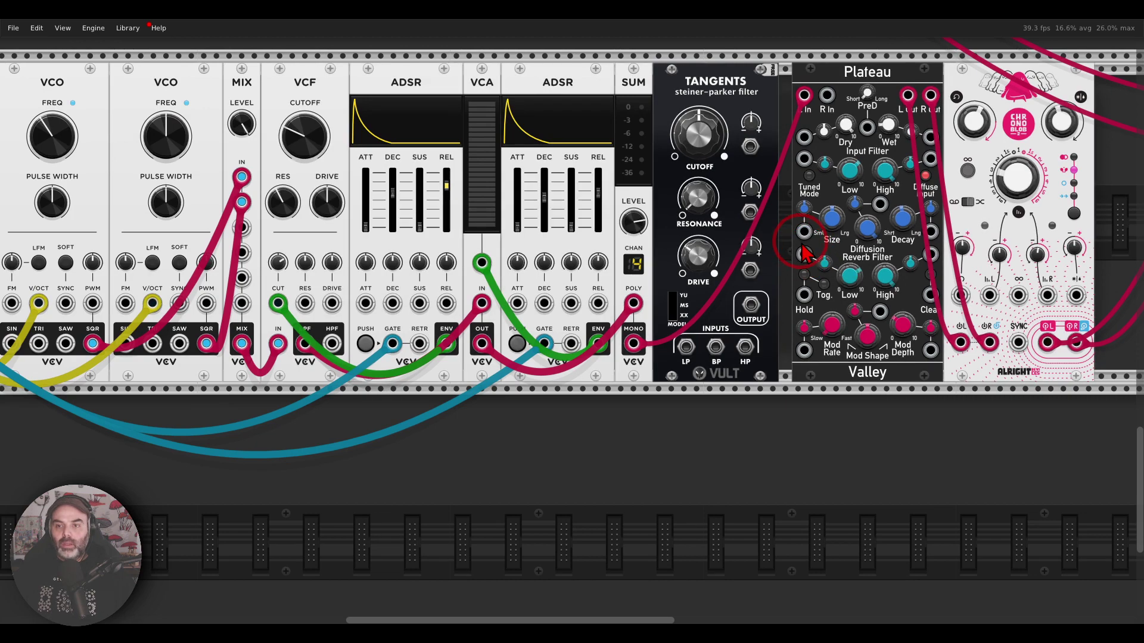
scroll(805, 258, up, 2)
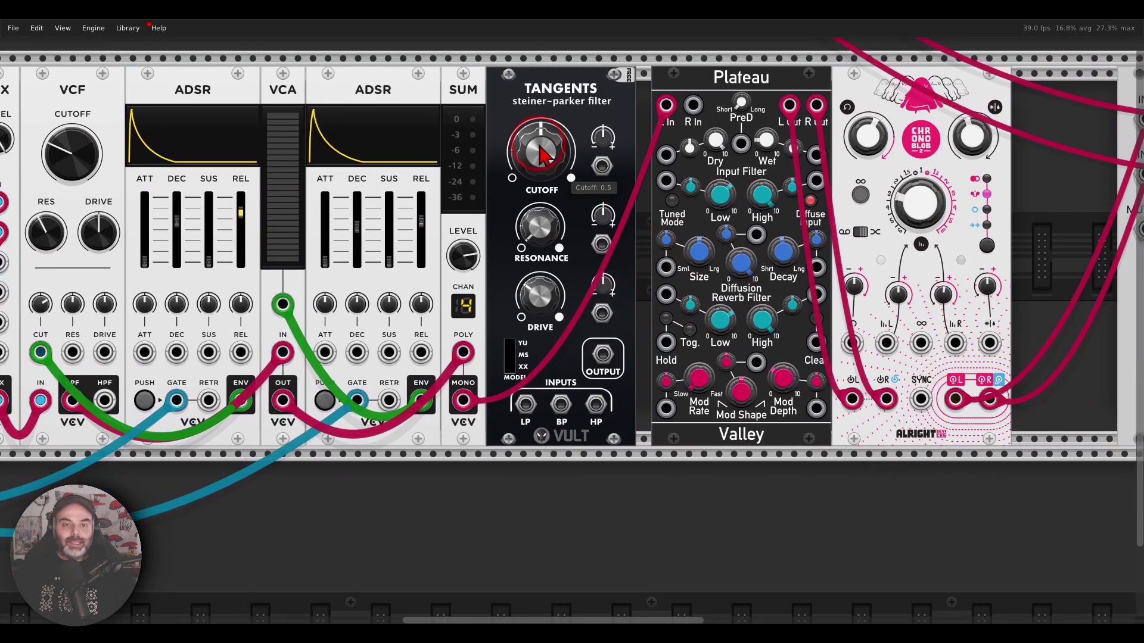
mouse_move(493, 71)
mouse_down()
mouse_move(478, 138)
mouse_move(484, 72)
mouse_move(512, 83)
mouse_move(506, 71)
mouse_move(512, 112)
mouse_up()
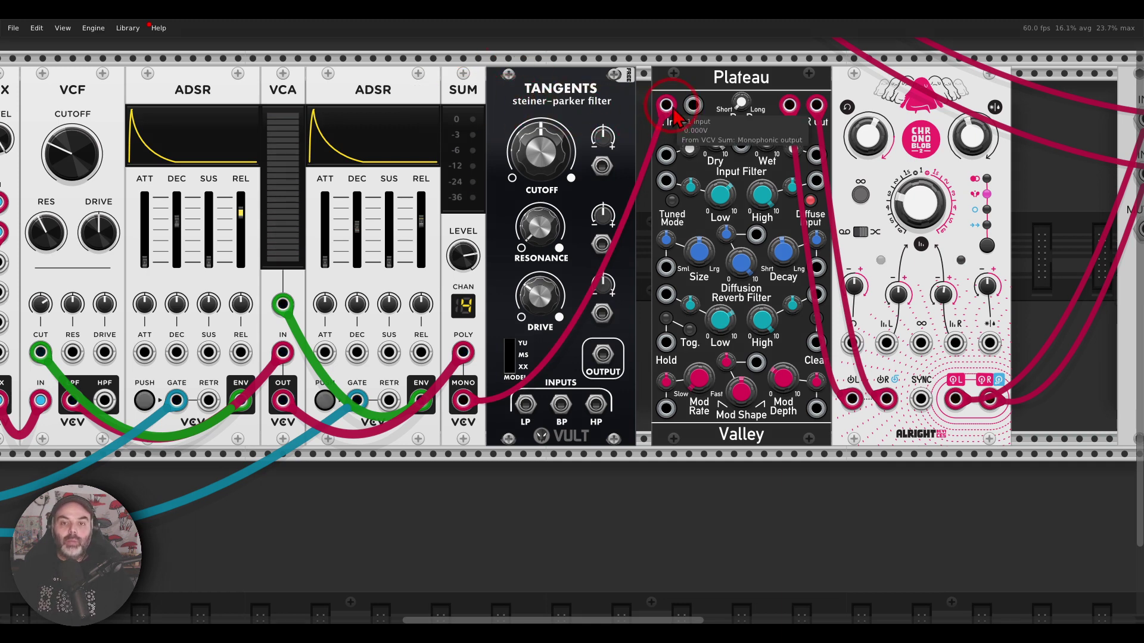
drag(666, 105, 560, 405)
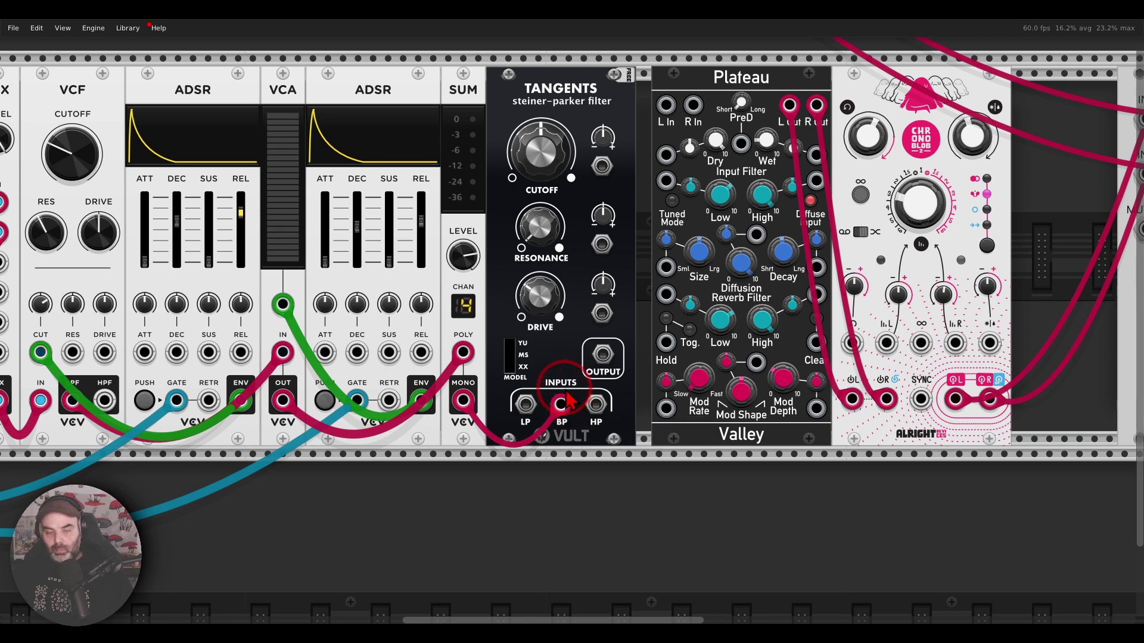
mouse_move(569, 356)
mouse_down()
mouse_move(525, 396)
mouse_move(587, 438)
mouse_move(575, 383)
mouse_up()
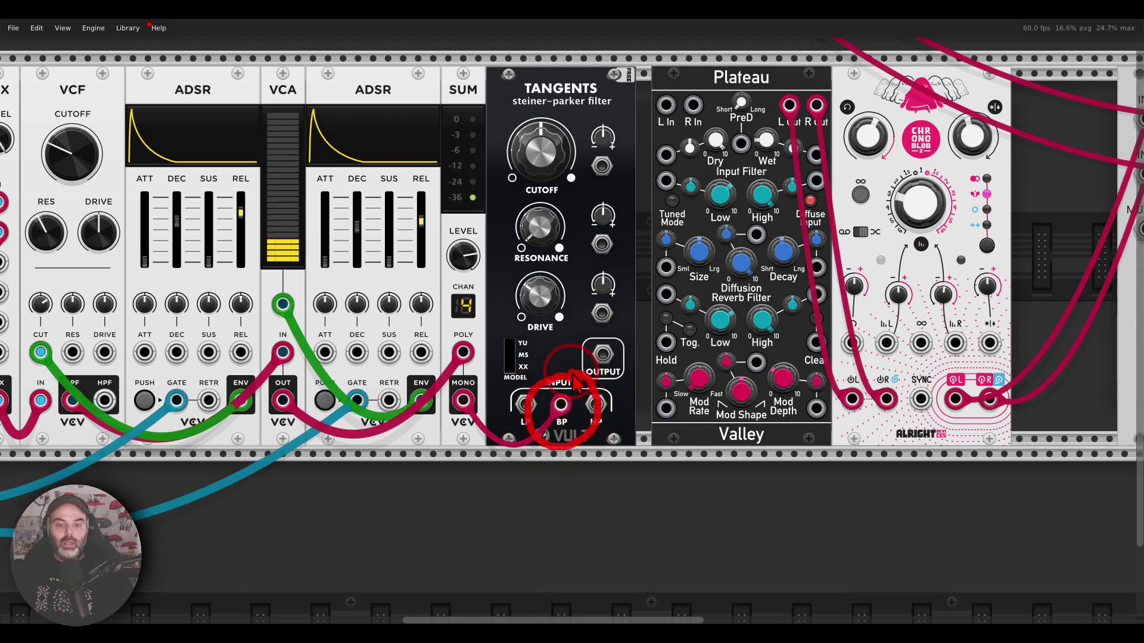
Step: Connect Tangents' main output to Plateau's L In
right_click(604, 349)
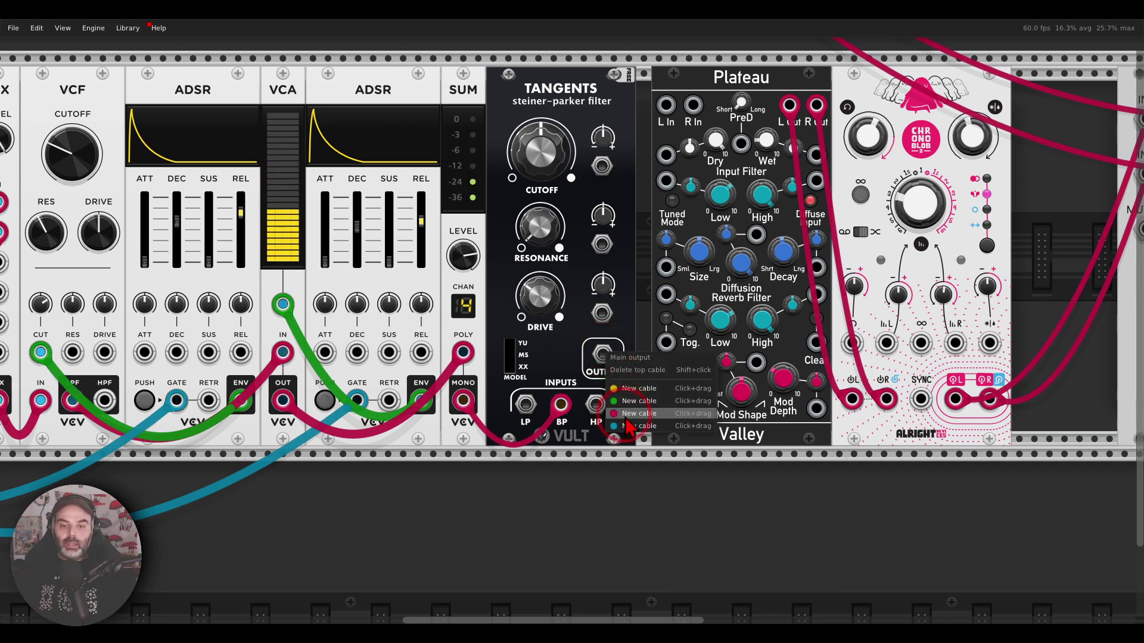
drag(621, 414, 666, 105)
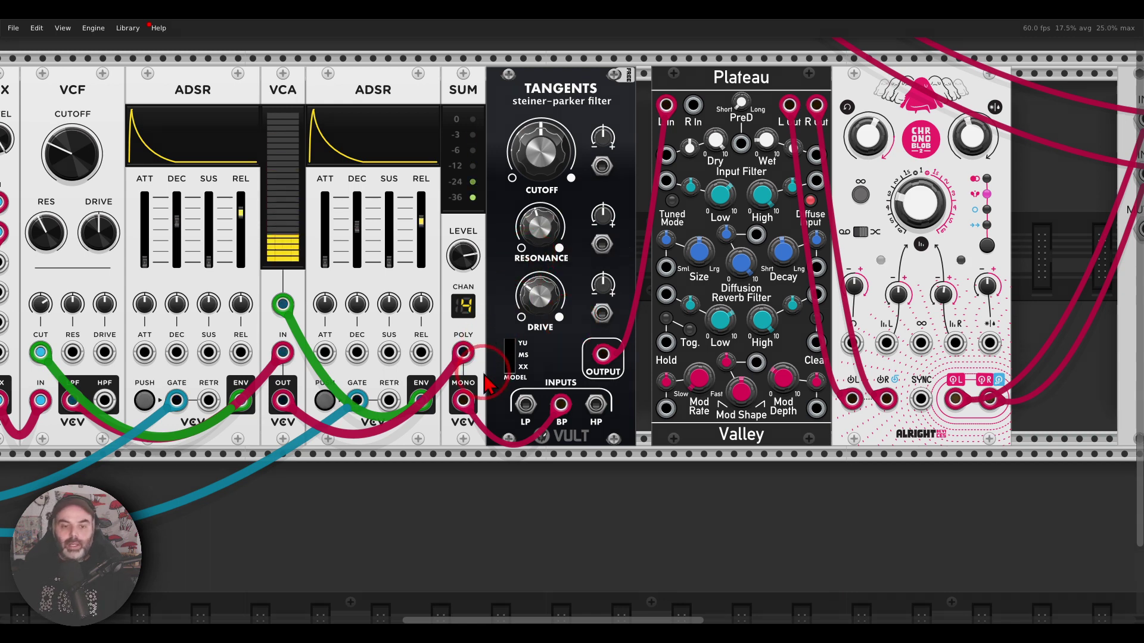
mouse_move(437, 384)
mouse_down()
mouse_move(492, 415)
mouse_move(484, 363)
mouse_up()
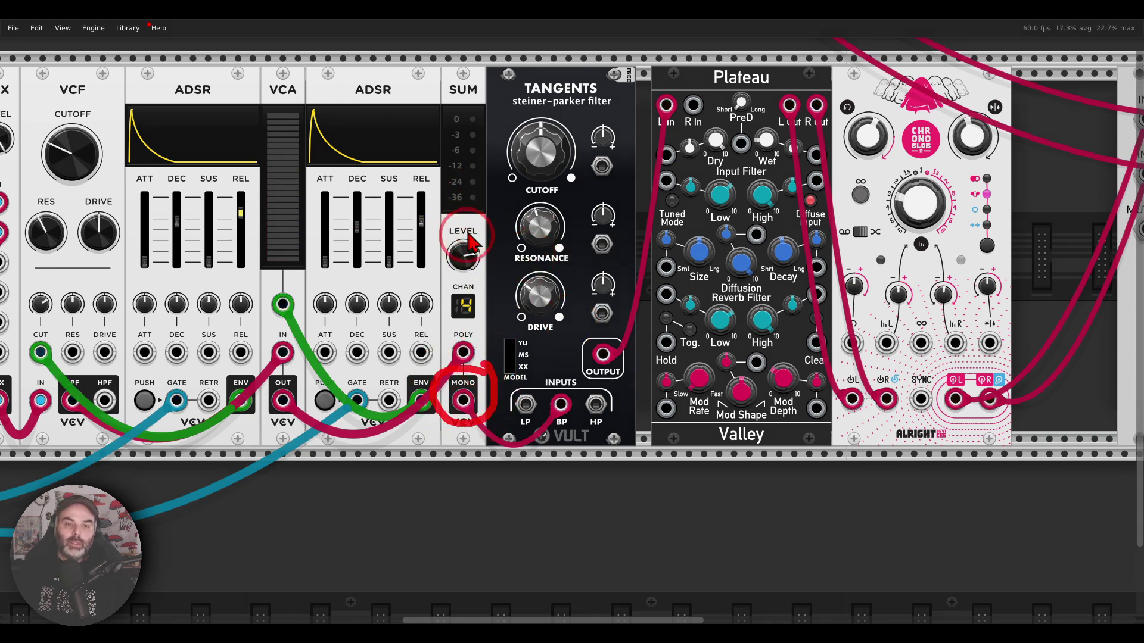
mouse_move(607, 89)
mouse_down()
mouse_move(590, 55)
mouse_move(542, 148)
mouse_move(587, 77)
mouse_up()
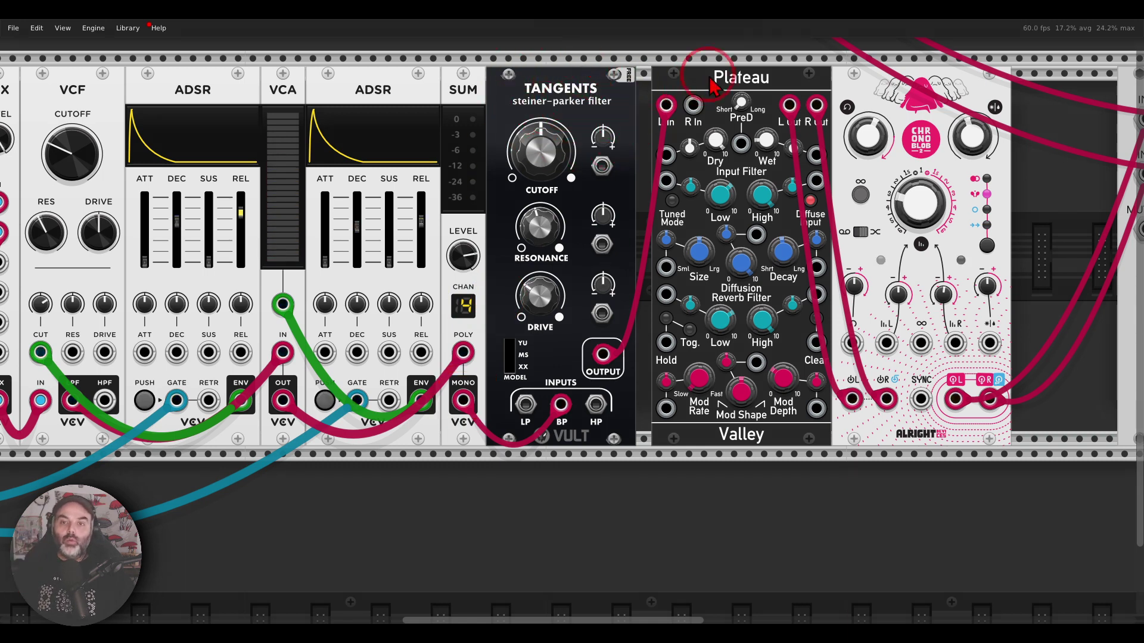
drag(757, 65, 746, 95)
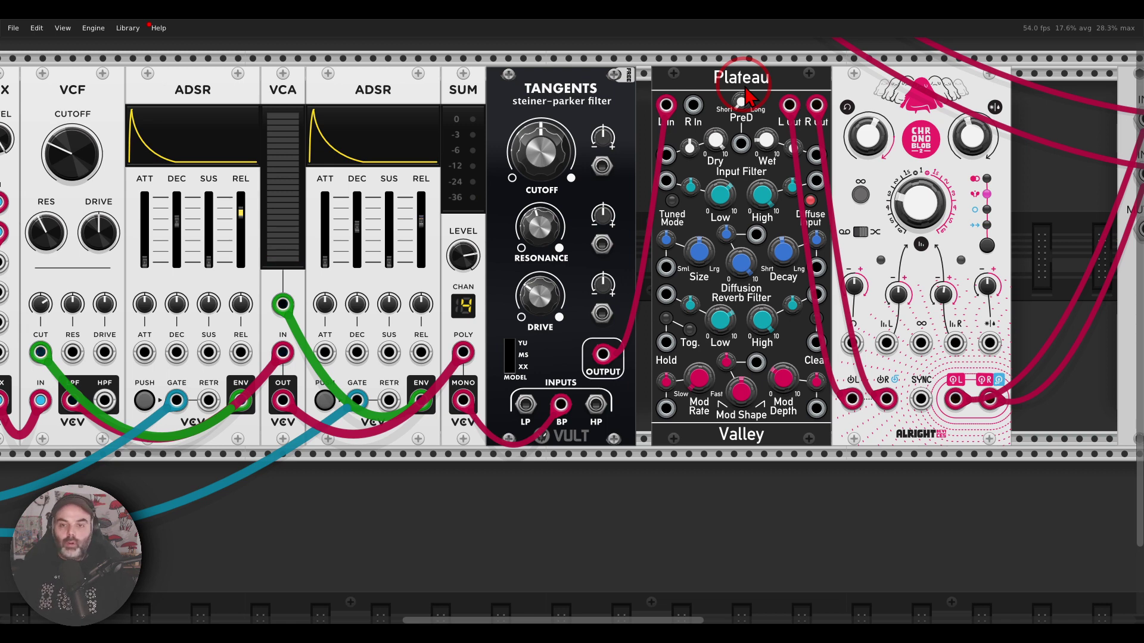
Step: Select Plateau and Chronoblob 2 and move them together to the row below, ending flush beneath Tangents
scroll(691, 209, down, 1)
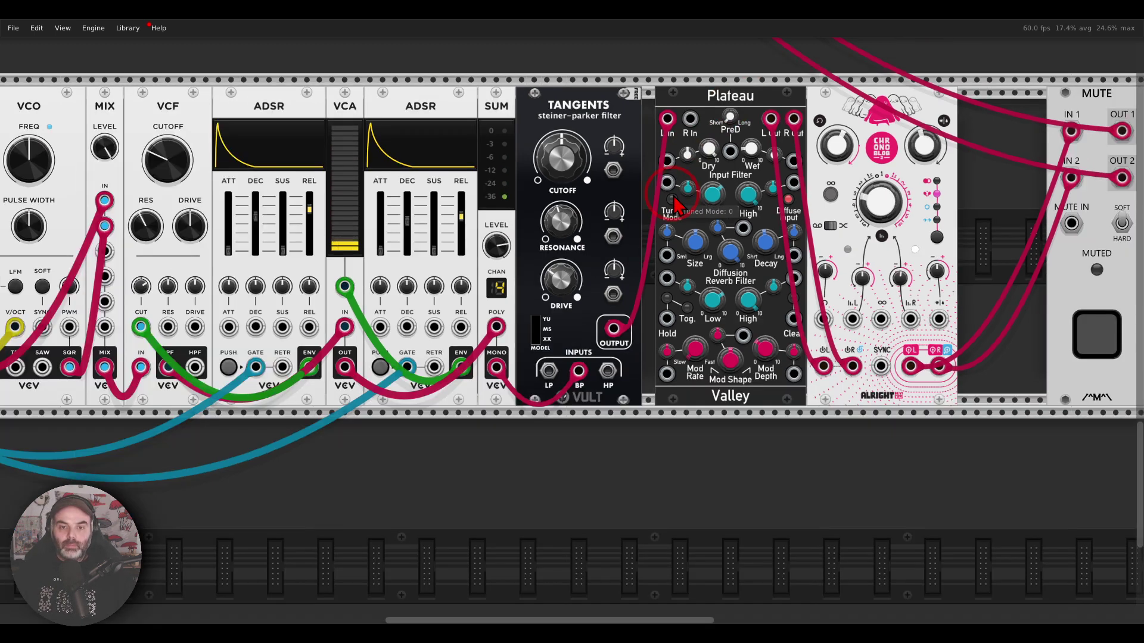
drag(662, 198, 789, 176)
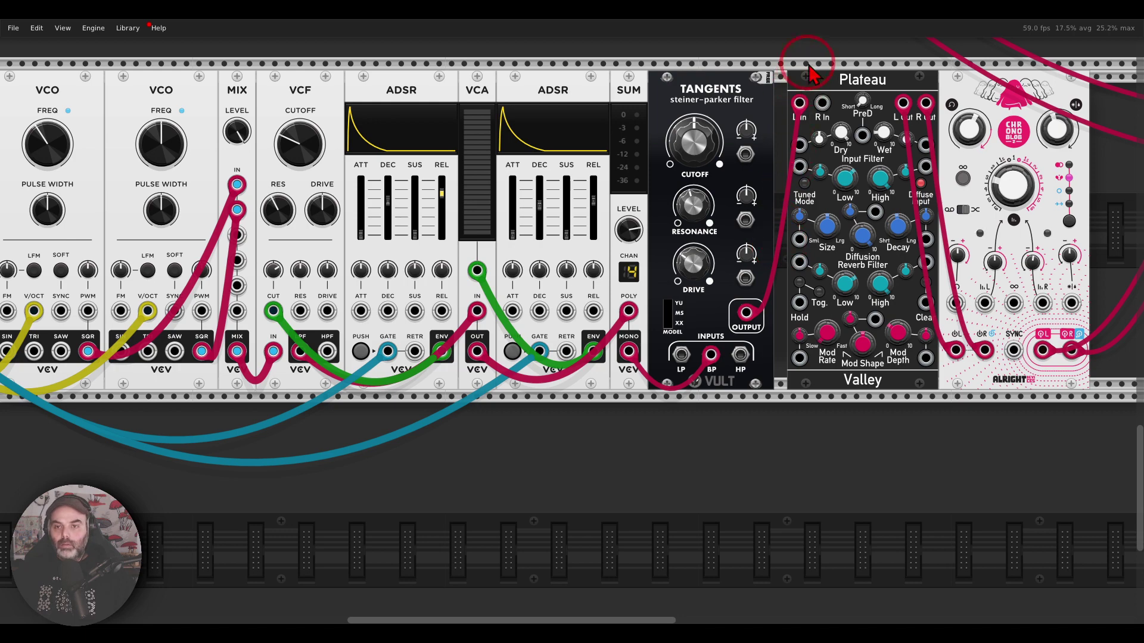
drag(807, 56, 990, 150)
drag(990, 150, 618, 540)
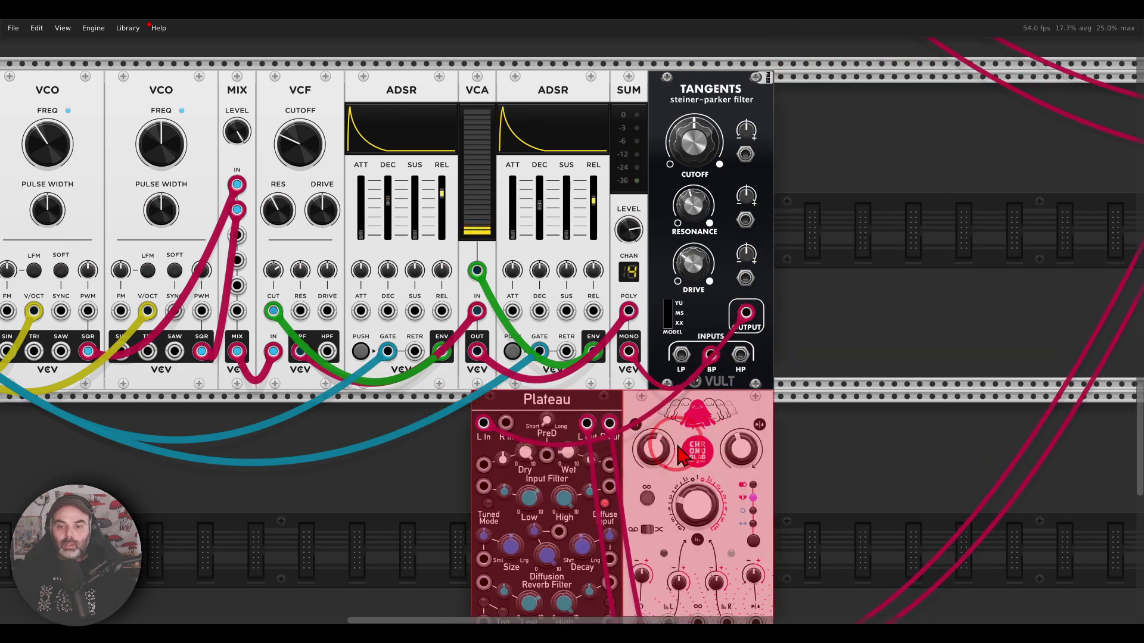
click(800, 288)
Step: Search the module library for "lfo" and add VCV's WT LFO directly after Tangents
right_click(813, 169)
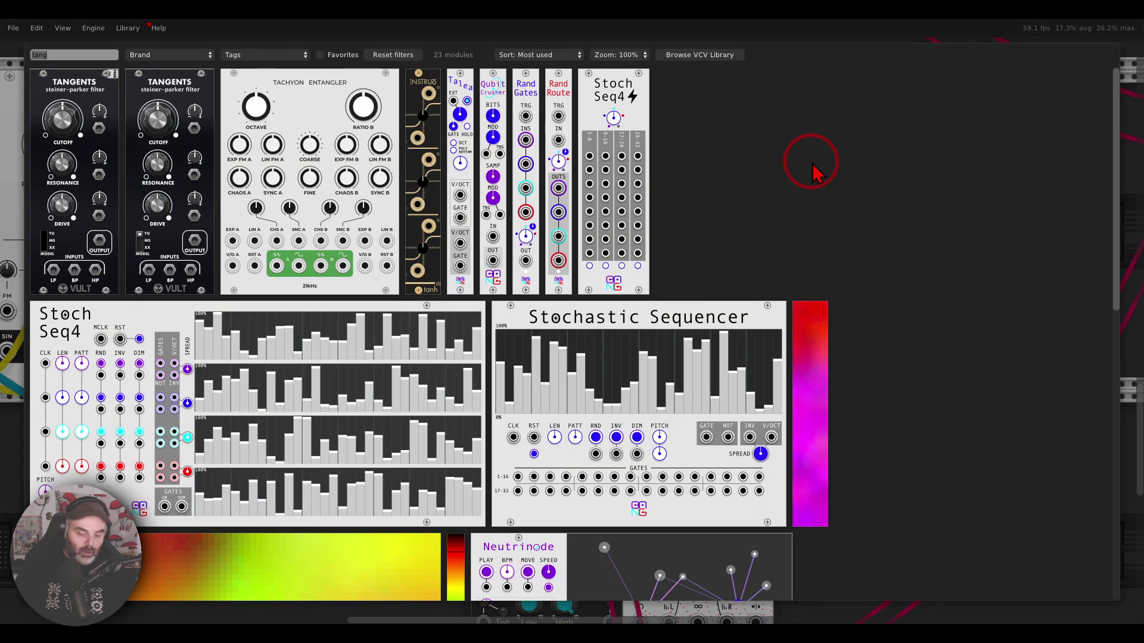
text(lfo)
click(71, 98)
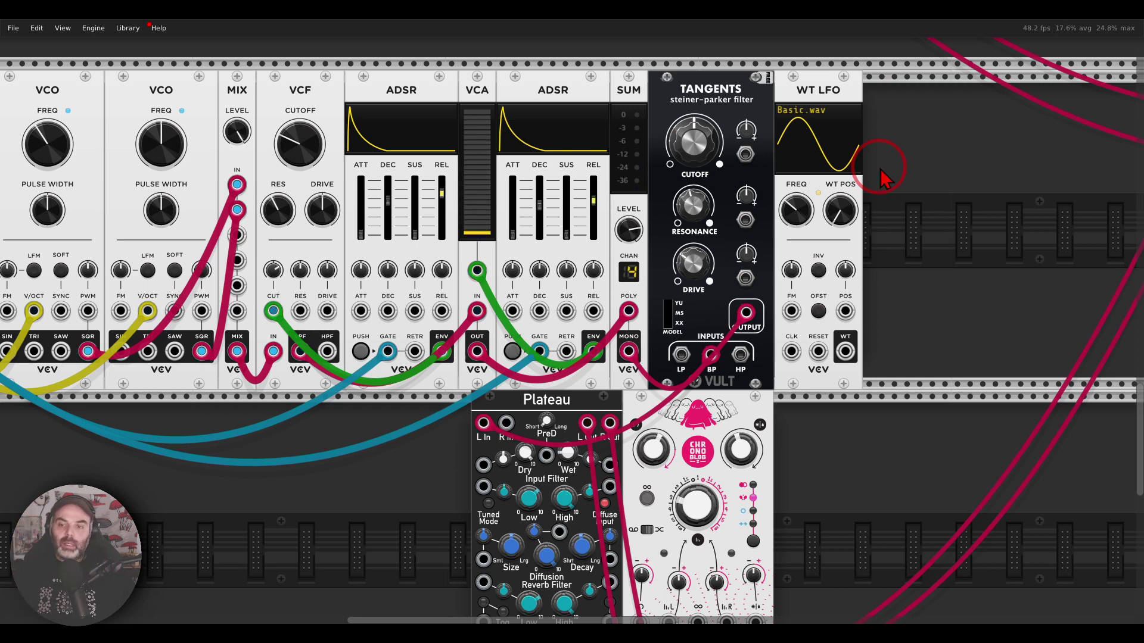
Step: Run a green cable from WT LFO's WT output to Tangents' cutoff CV input
right_click(845, 350)
click(869, 410)
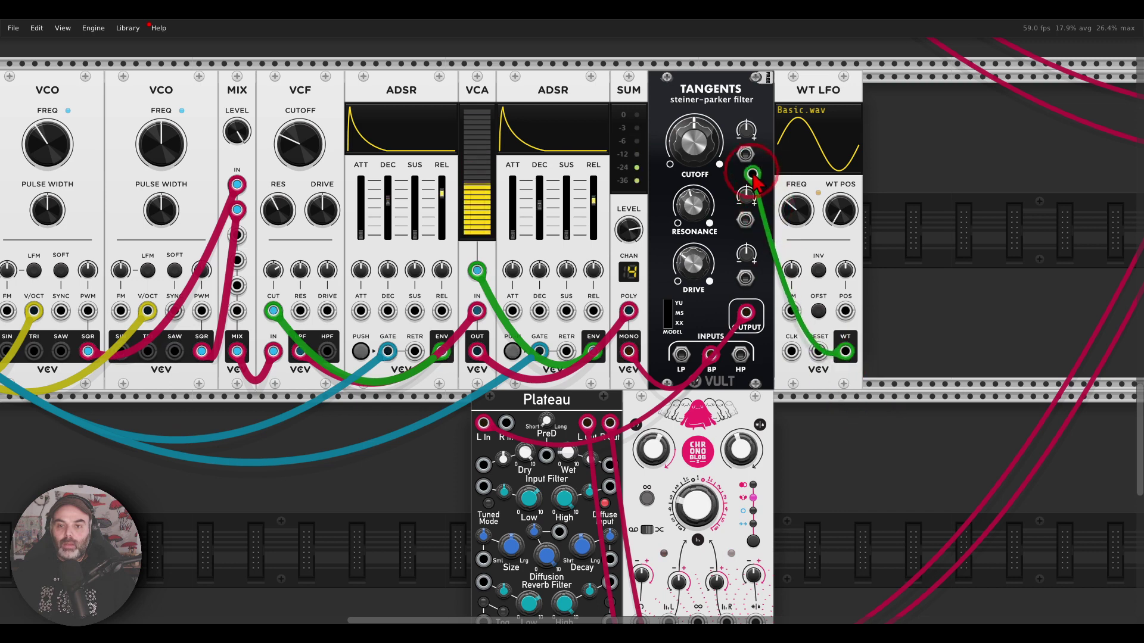
click(747, 156)
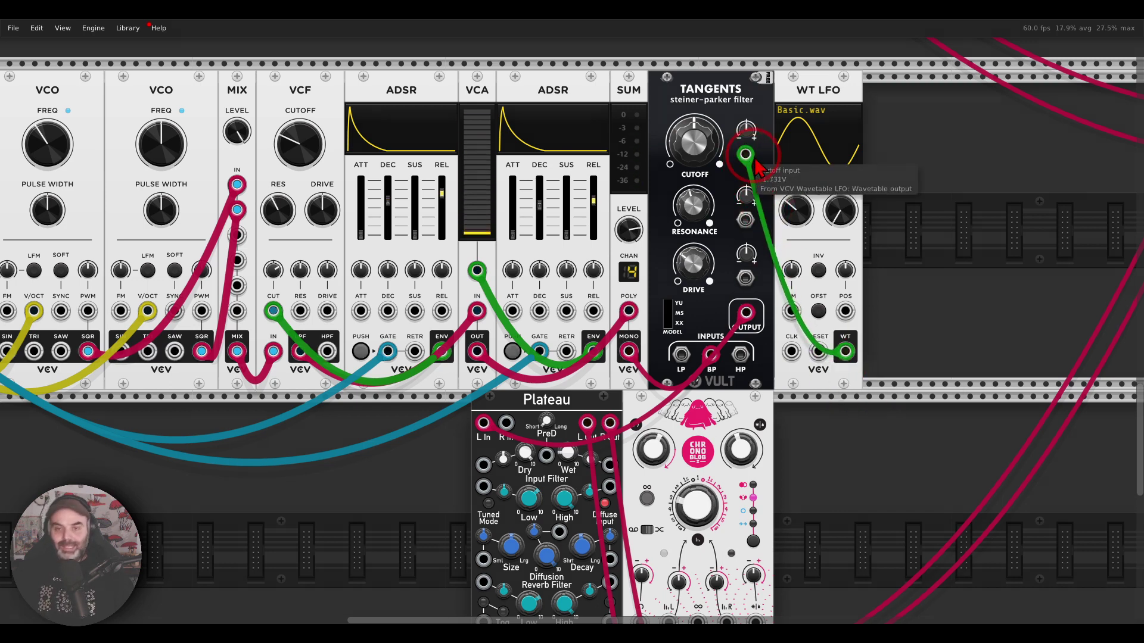
Step: Raise Tangents' cutoff CV amount and lower the connected WT LFO's frequency
drag(748, 131, 704, 151)
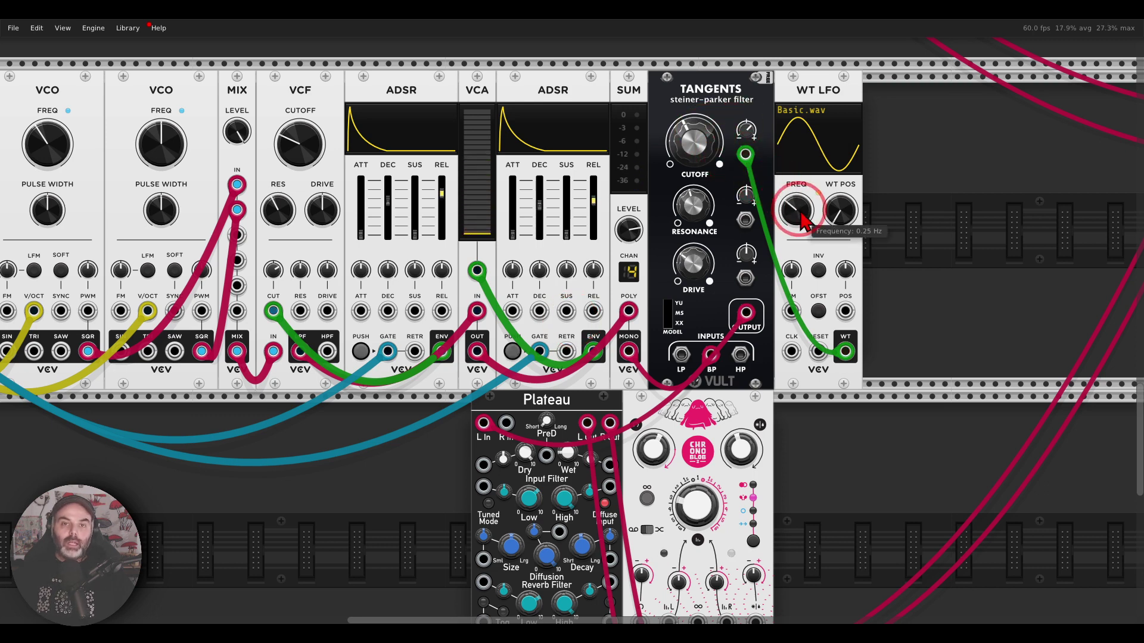
drag(804, 222, 803, 228)
mouse_move(747, 132)
mouse_down()
mouse_move(700, 136)
mouse_move(747, 124)
mouse_up()
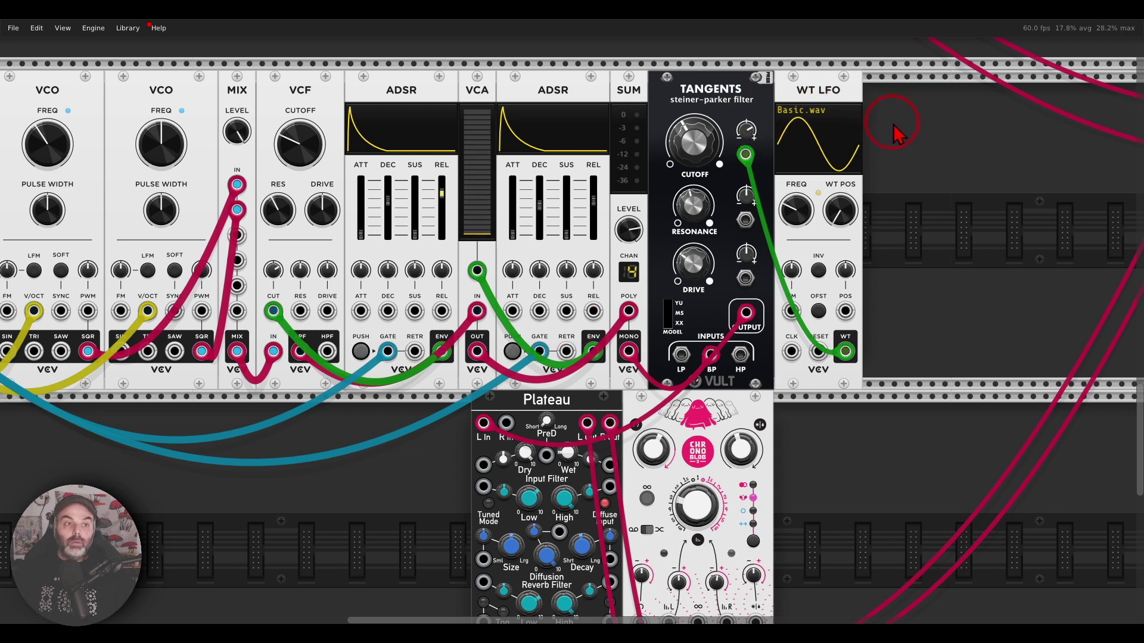
Step: Shift Plateau and Chronoblob 2 together along the lower row so they end flush beneath WT LFO
drag(812, 455, 598, 394)
click(505, 435)
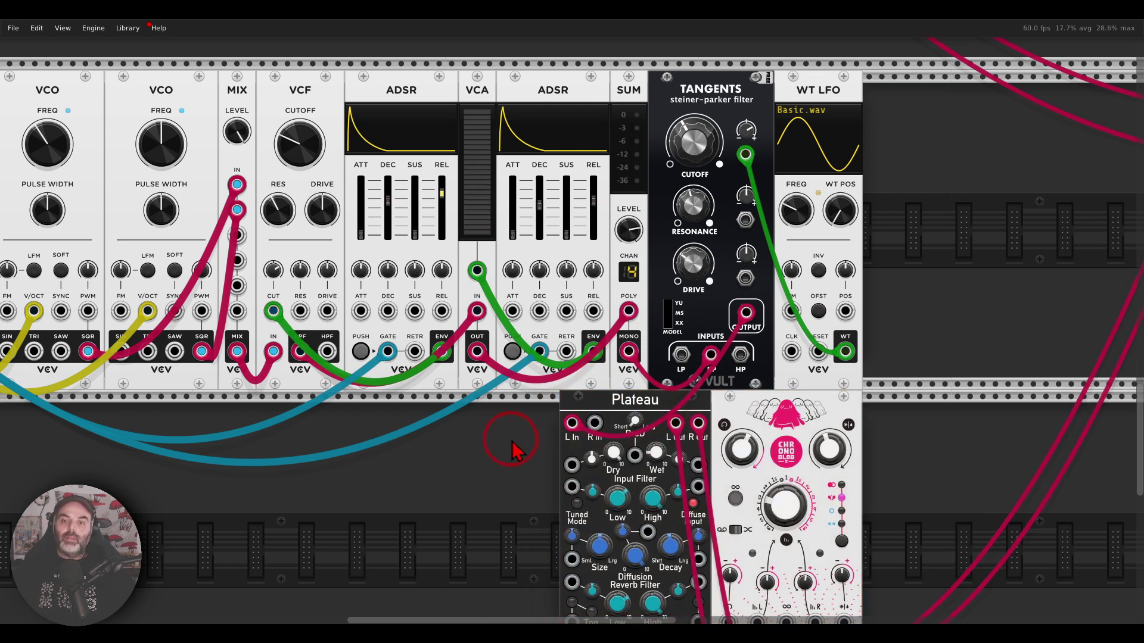
Step: Set Chronoblob 2's delay time to about 384 ms
drag(501, 447, 577, 281)
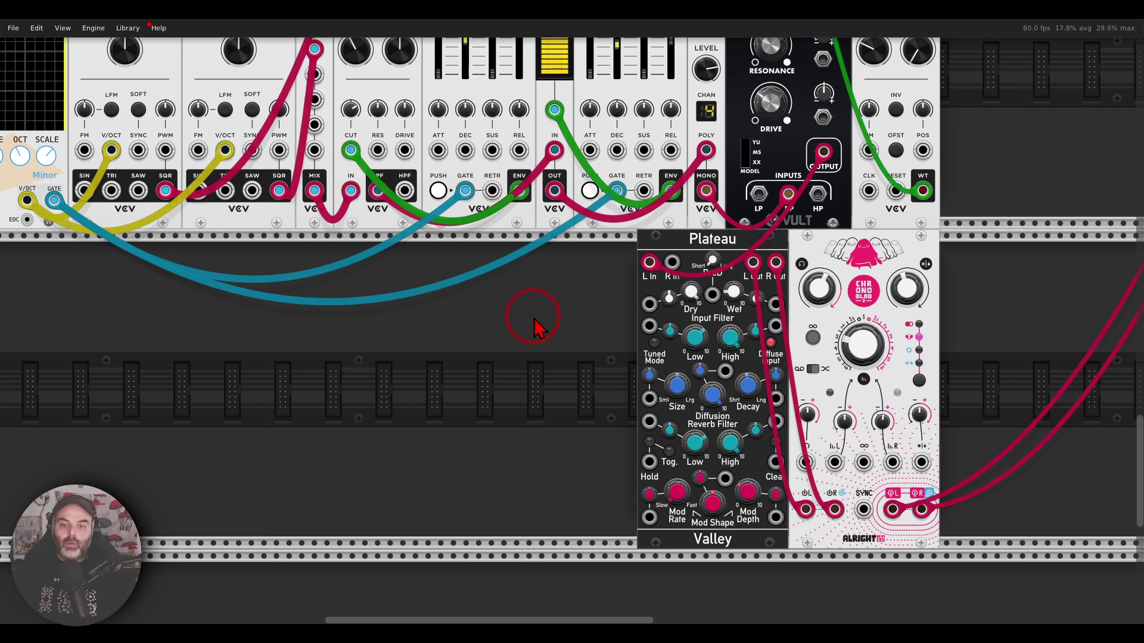
scroll(516, 337, down, 1)
scroll(515, 337, right, 2)
scroll(516, 344, down, 3)
scroll(516, 344, right, 6)
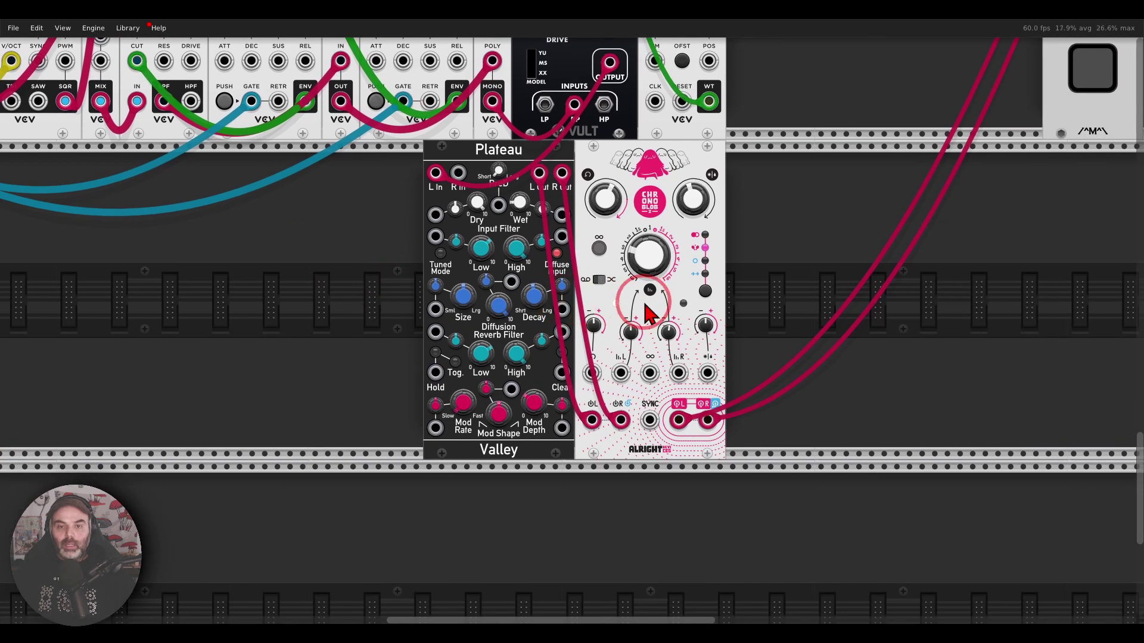
scroll(651, 302, up, 3)
drag(702, 278, 694, 295)
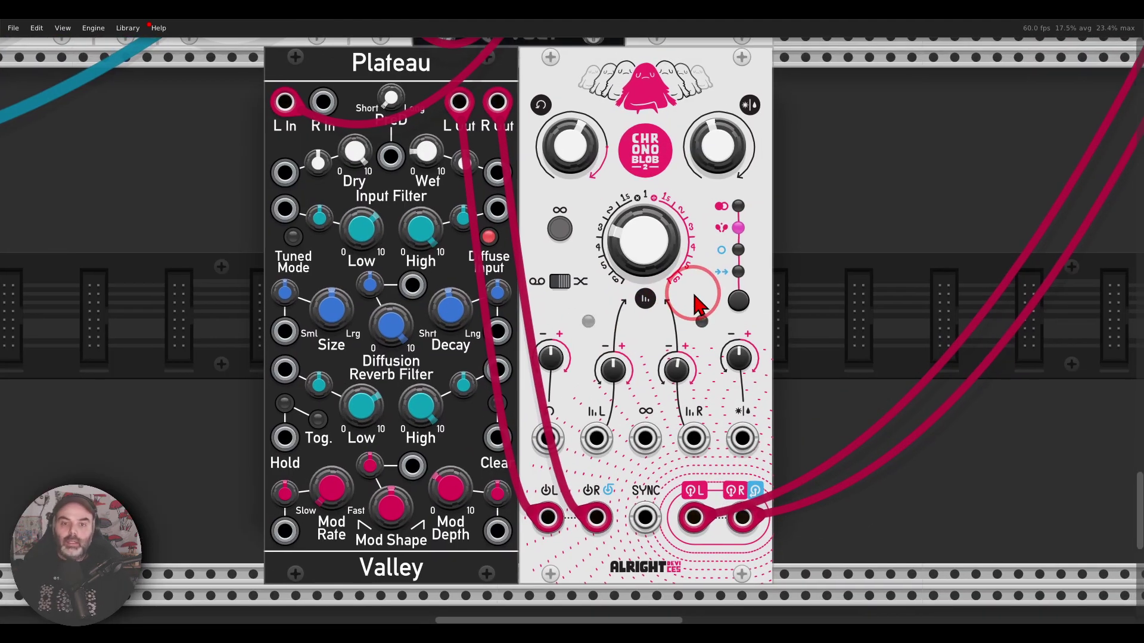
click(563, 282)
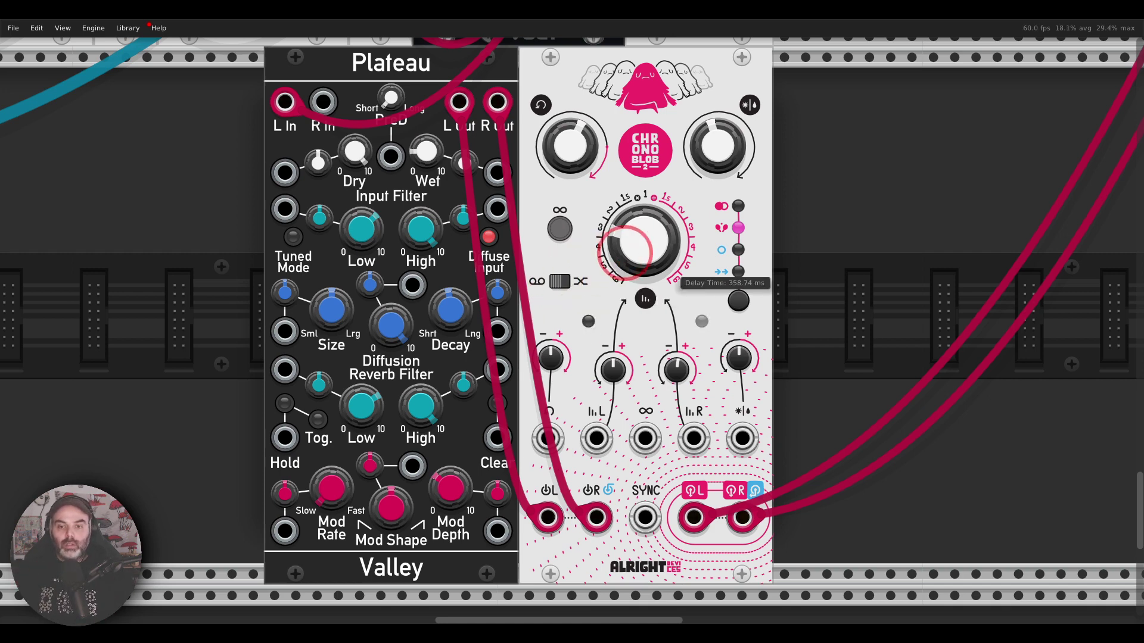
drag(626, 251, 627, 297)
drag(571, 322, 571, 321)
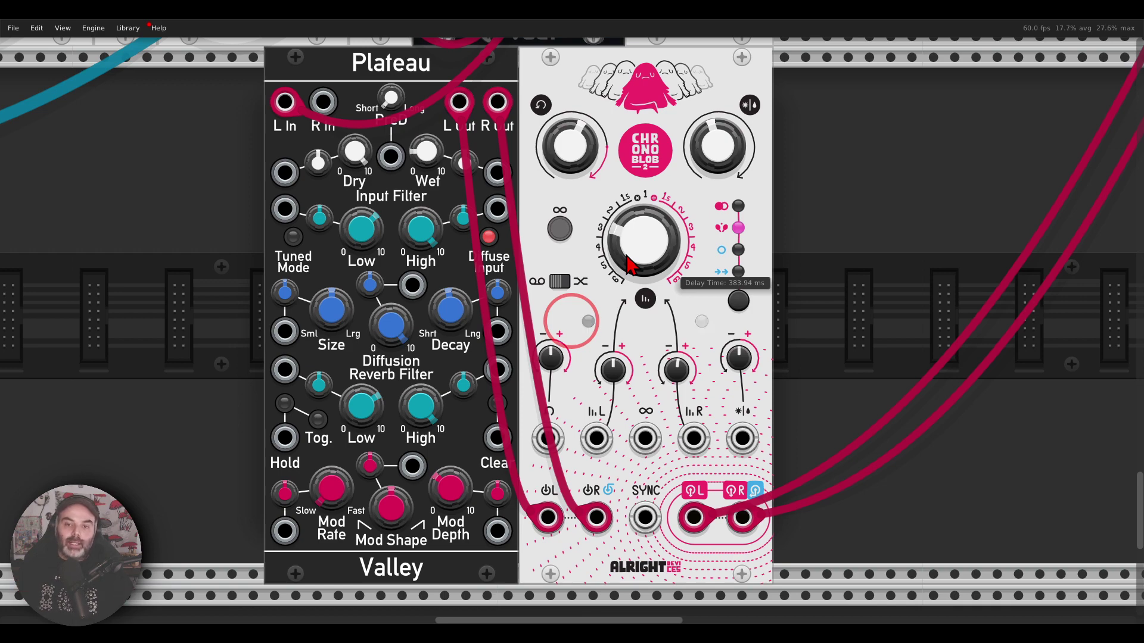
Step: Search the module library for "lfo" and add a second WT LFO directly after Chronoblob 2
right_click(881, 326)
text(llfo)
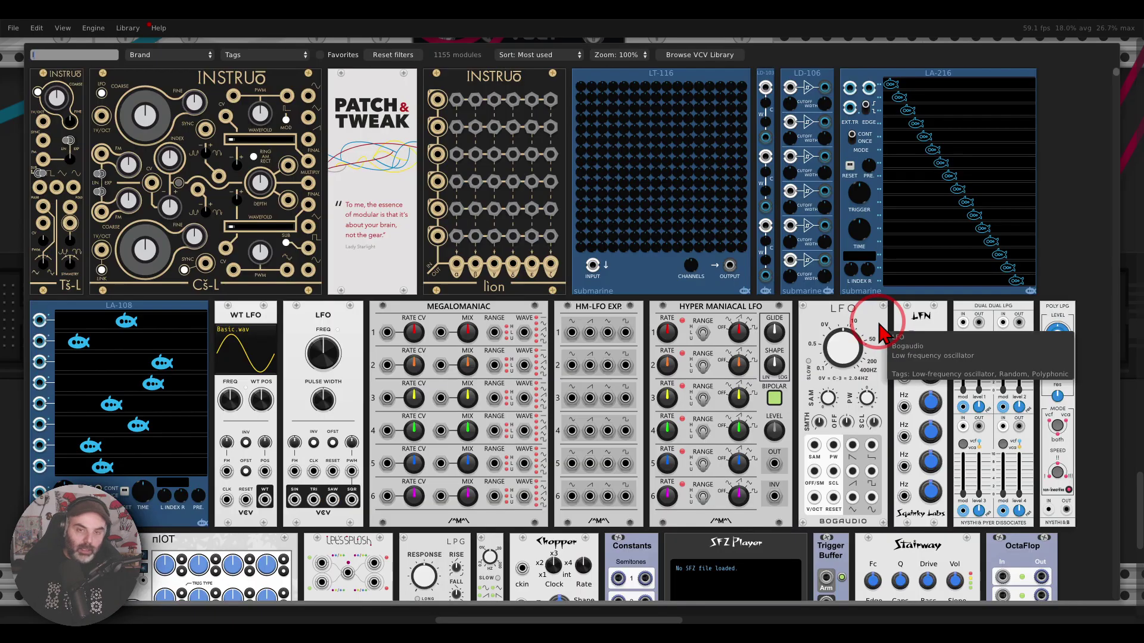
drag(103, 84, 739, 331)
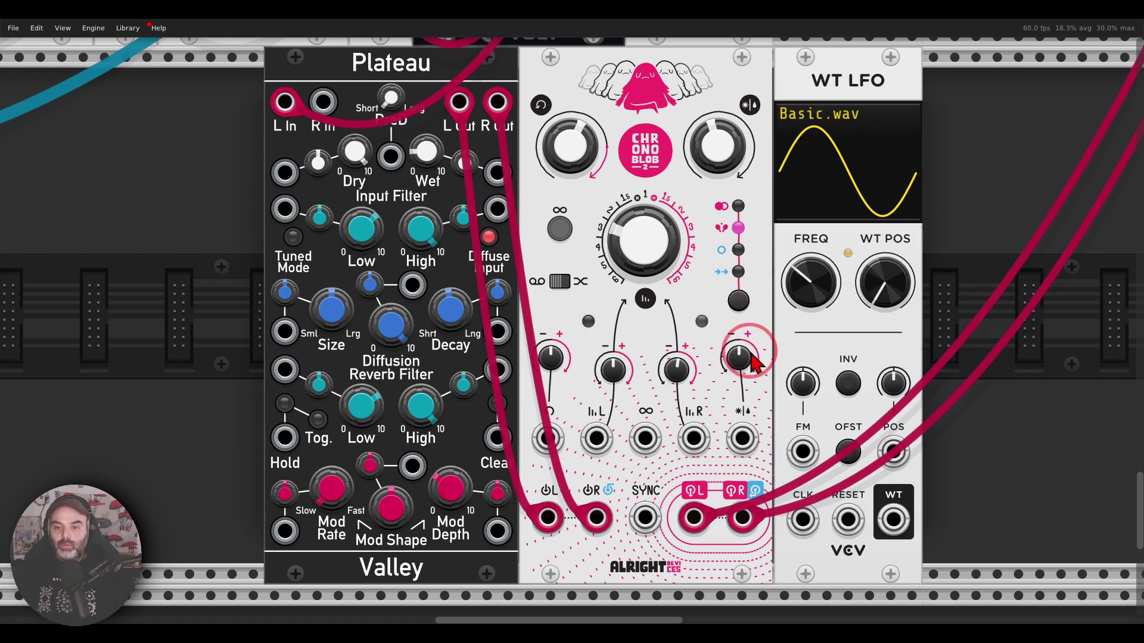
Step: Connect the second WT LFO's WT output to both the L and R Delay Time CV inputs of Chronoblob 2
right_click(888, 515)
drag(892, 522, 694, 439)
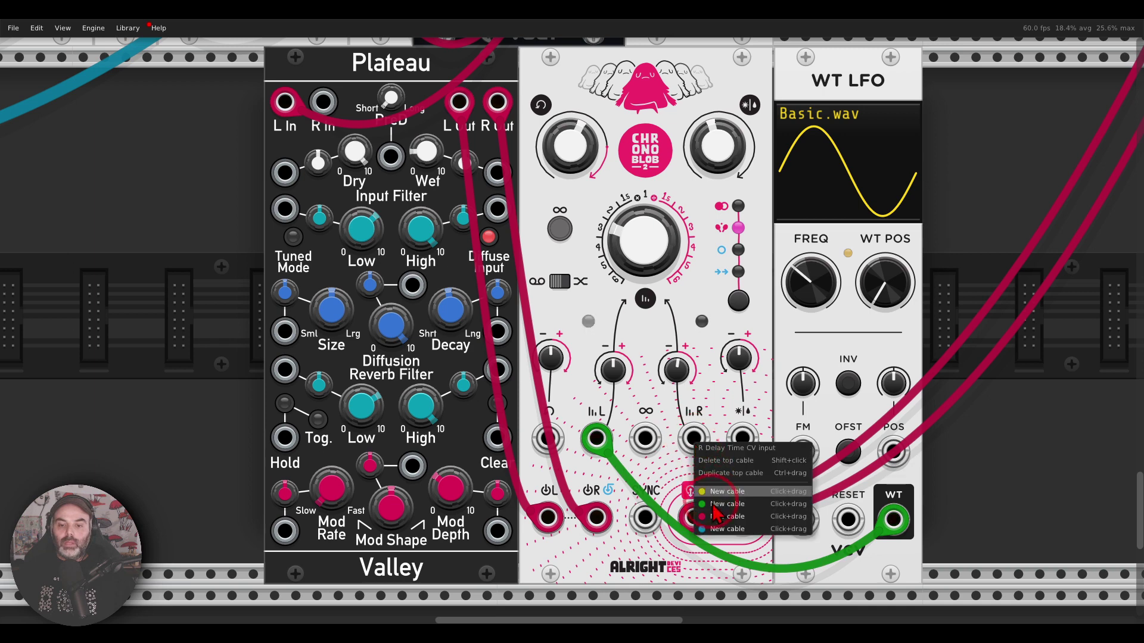
click(895, 520)
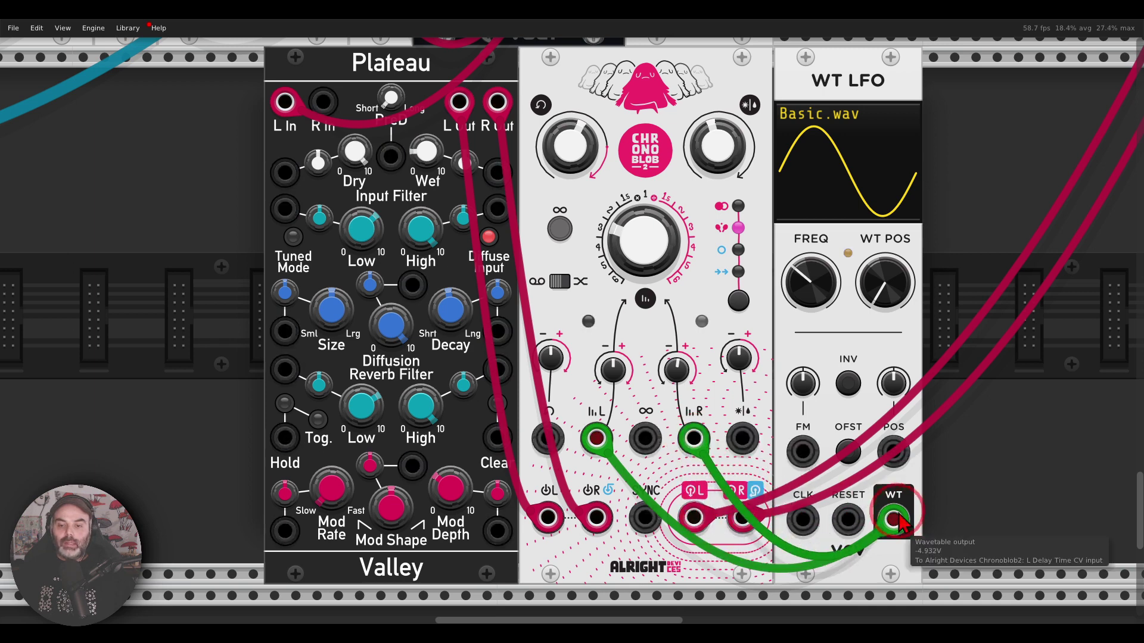
Step: Reset Chronoblob 2's R Delay Time CV amount and fine-tune it to about 0.24%
double_click(672, 374)
click(680, 374)
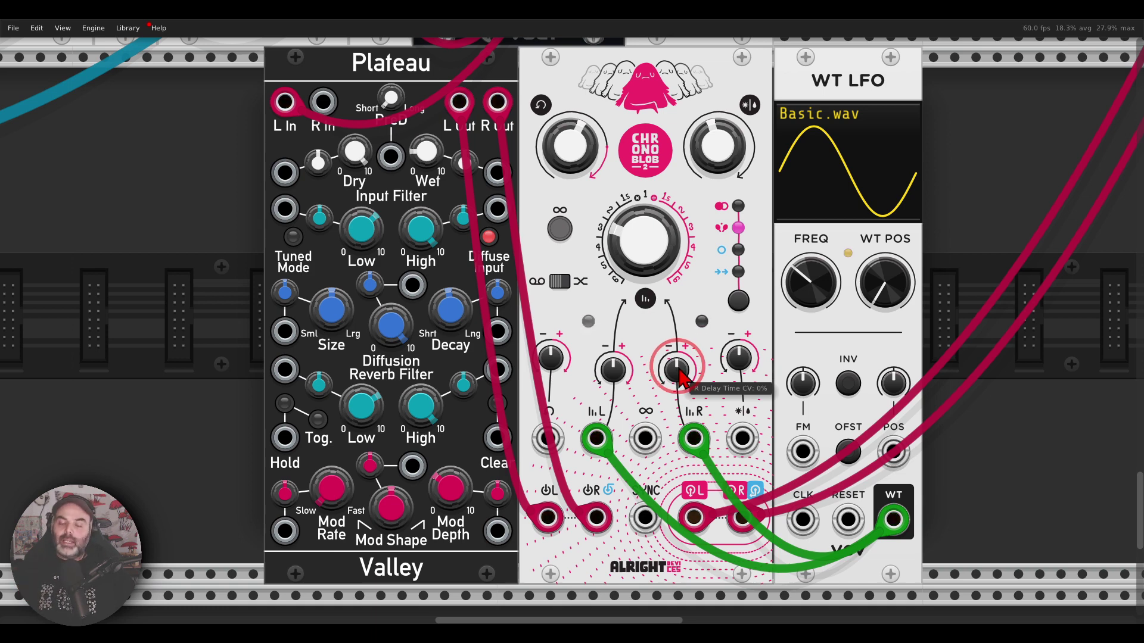
drag(677, 368, 613, 376)
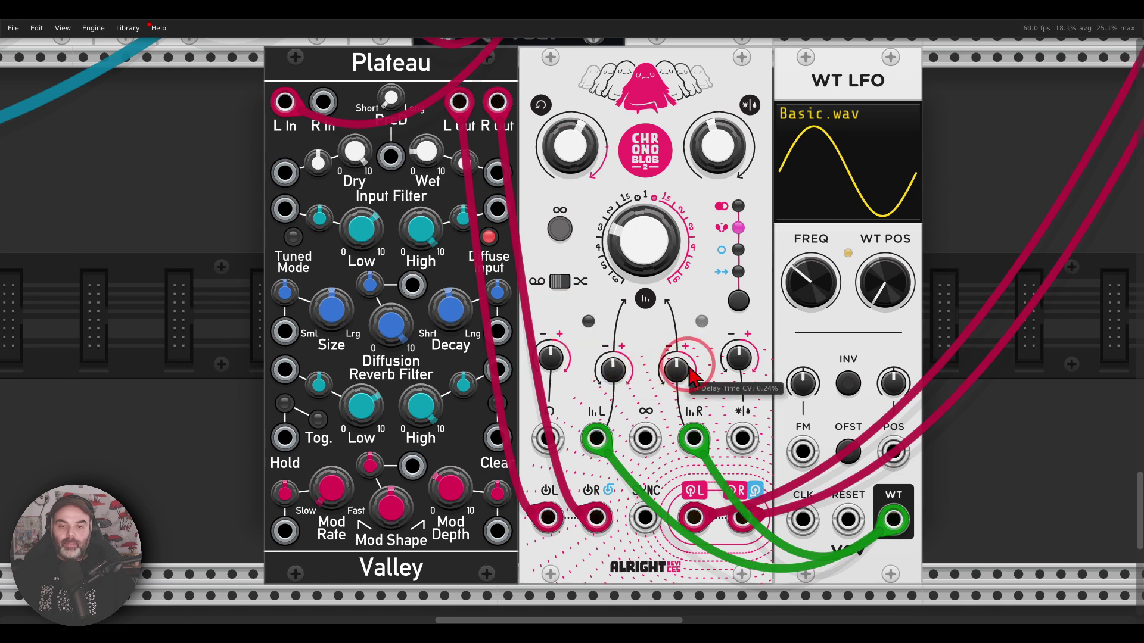
click(660, 370)
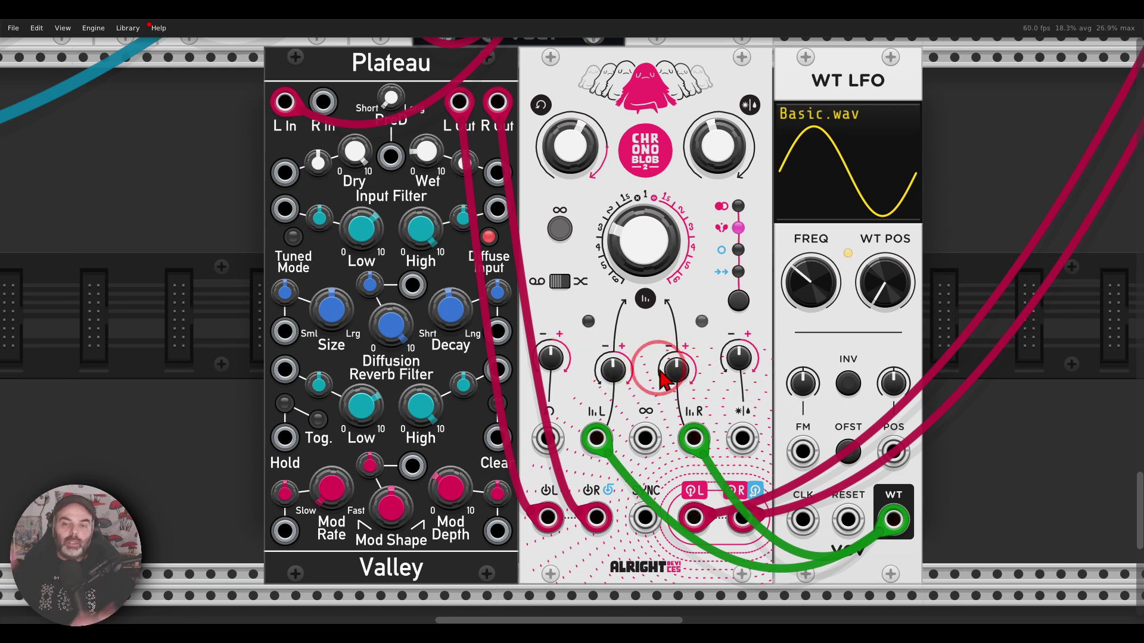
click(226, 203)
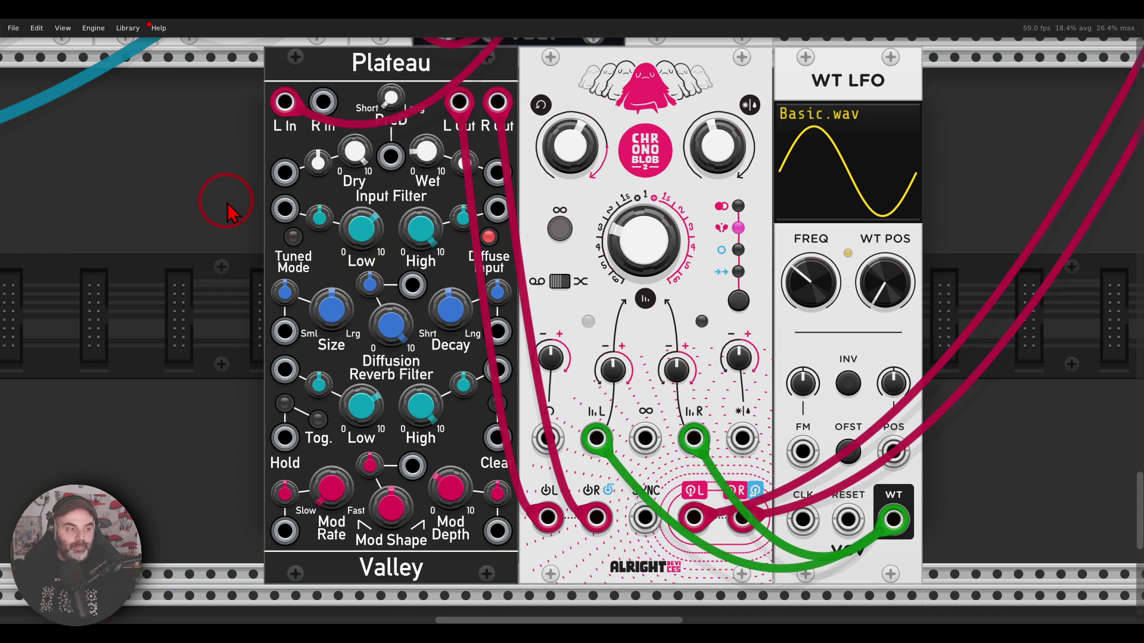
Step: Select Plateau, Chronoblob 2 and the second WT LFO and move them together until they end flush beneath the first WT LFO
ctrl+scroll(227, 203, down, 3)
drag(227, 203, 380, 220)
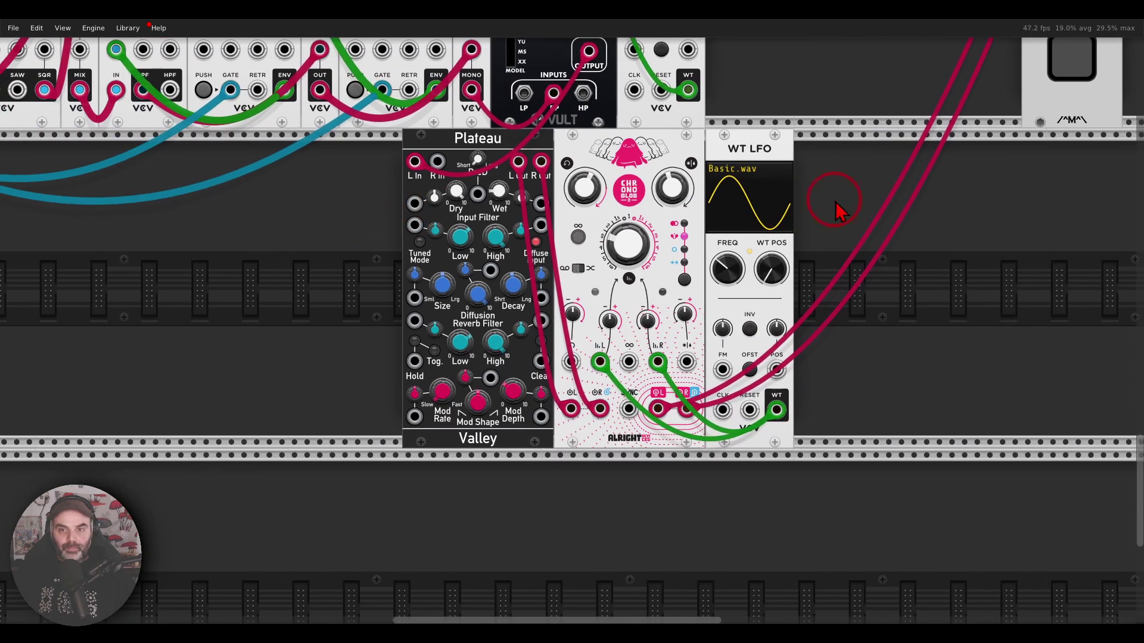
drag(838, 207, 288, 210)
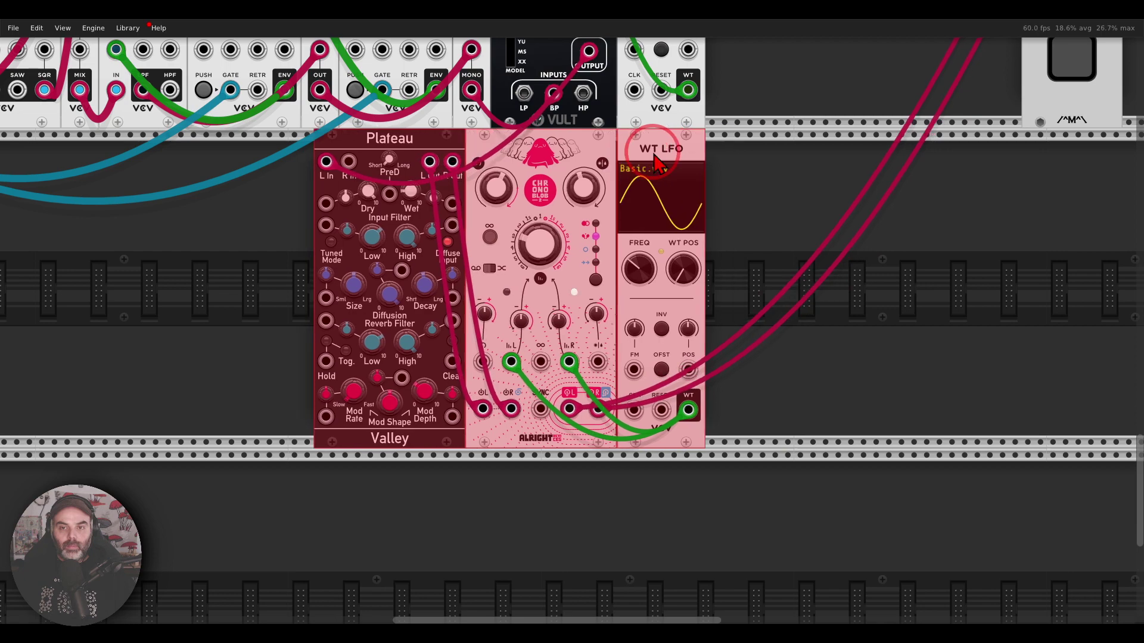
click(244, 240)
Step: Move NoteSeq16 away from the first VCO to open a gap between them
drag(209, 245, 476, 254)
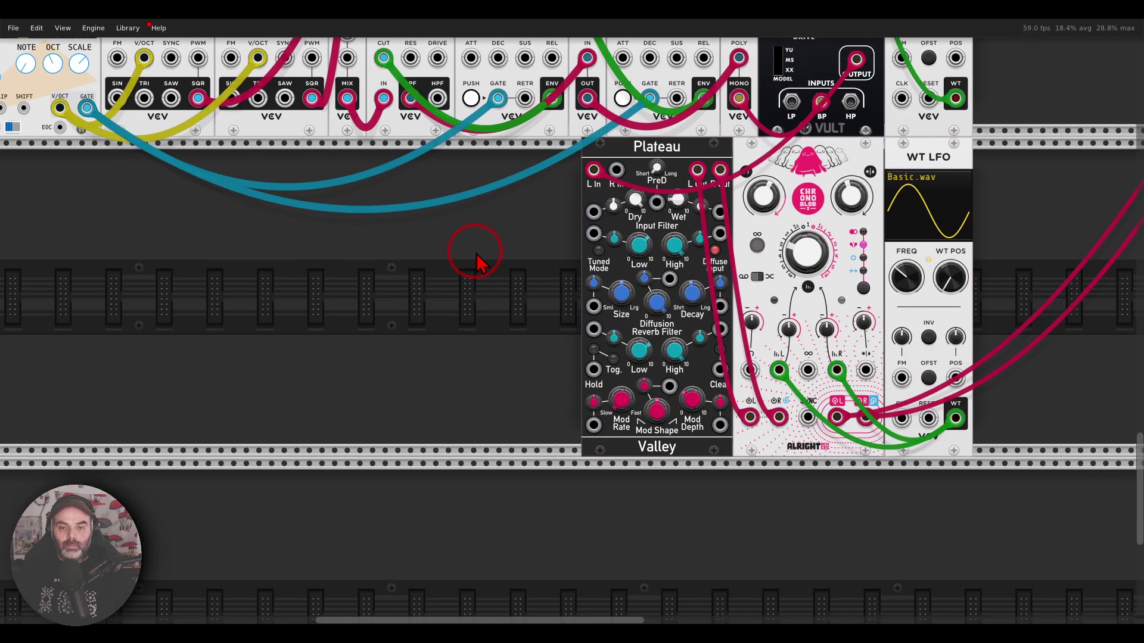
drag(136, 220, 497, 517)
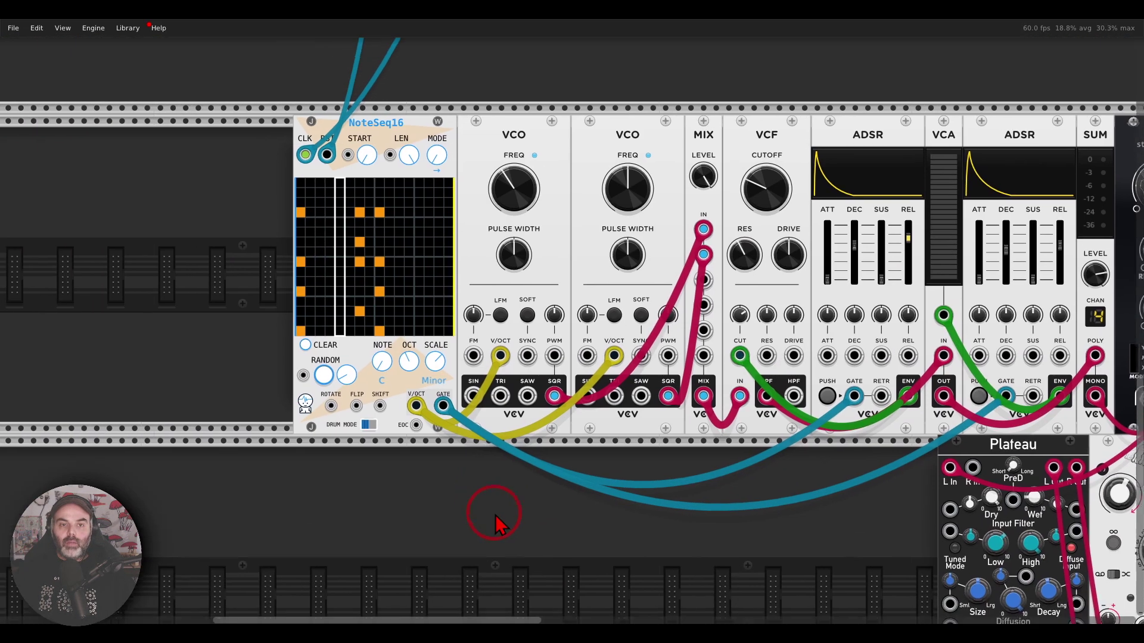
drag(455, 141, 238, 156)
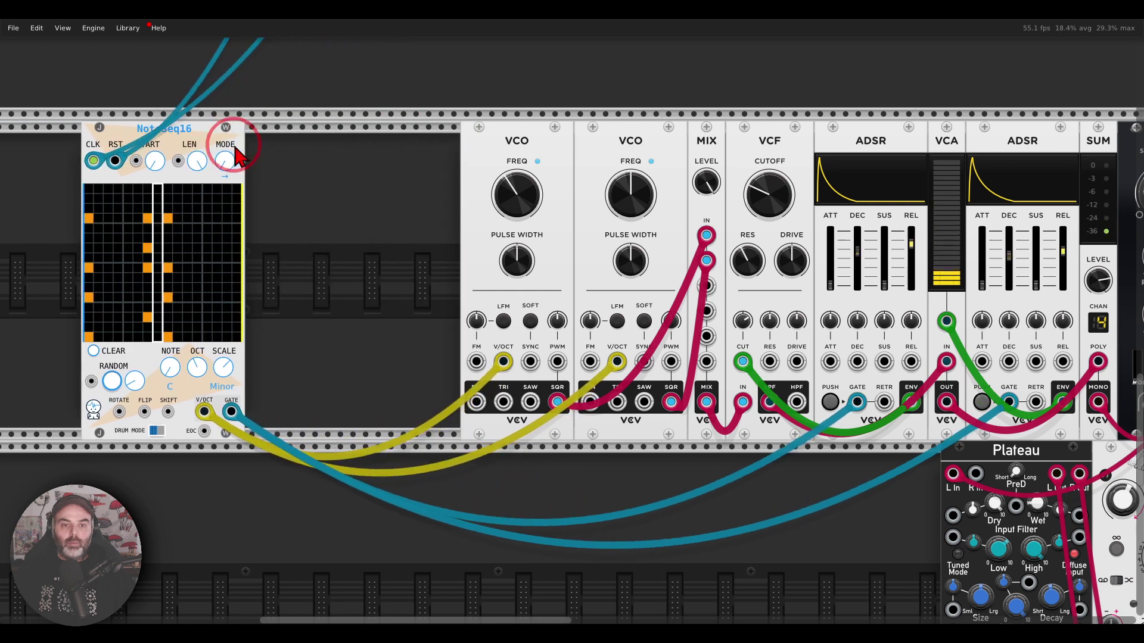
Step: Search the module library for "rand" and add VCV's Random module to the row with NoteSeq16
right_click(301, 206)
text(rand)
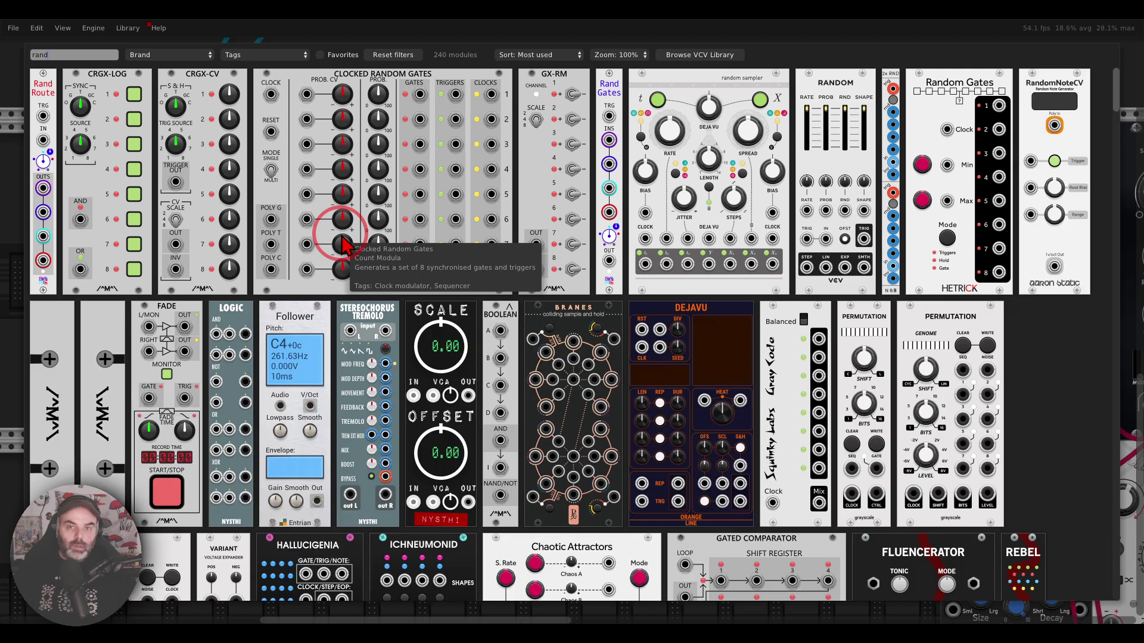
click(832, 84)
drag(607, 140, 665, 157)
drag(506, 129, 306, 149)
Step: Search the module library for "scope" and add VCV's Scope beside the Random module
right_click(398, 171)
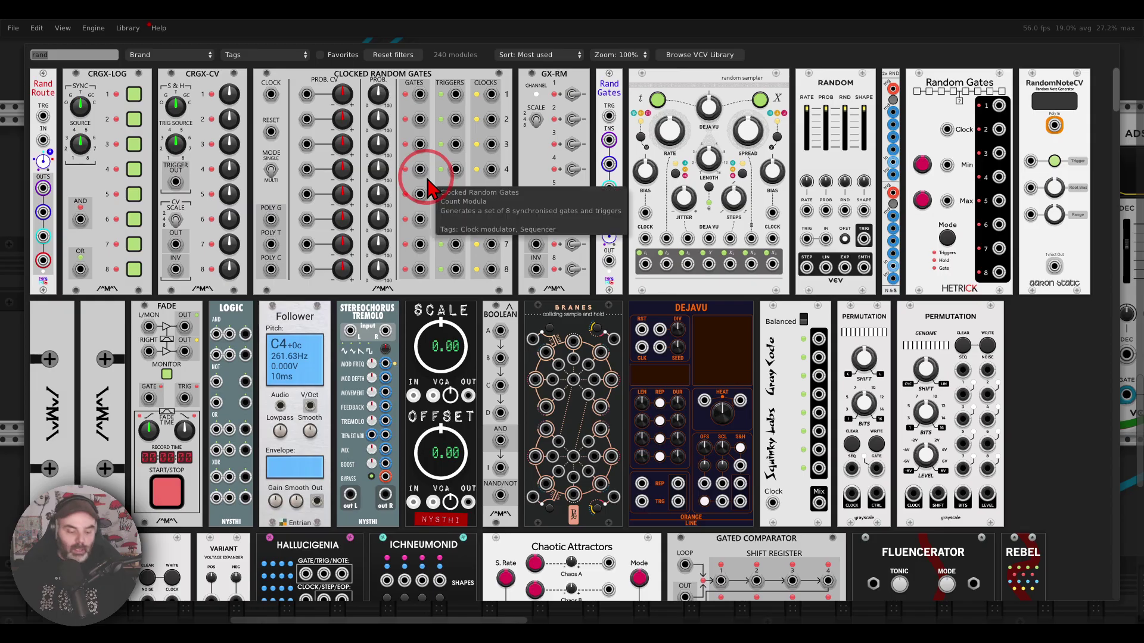
text(scope)
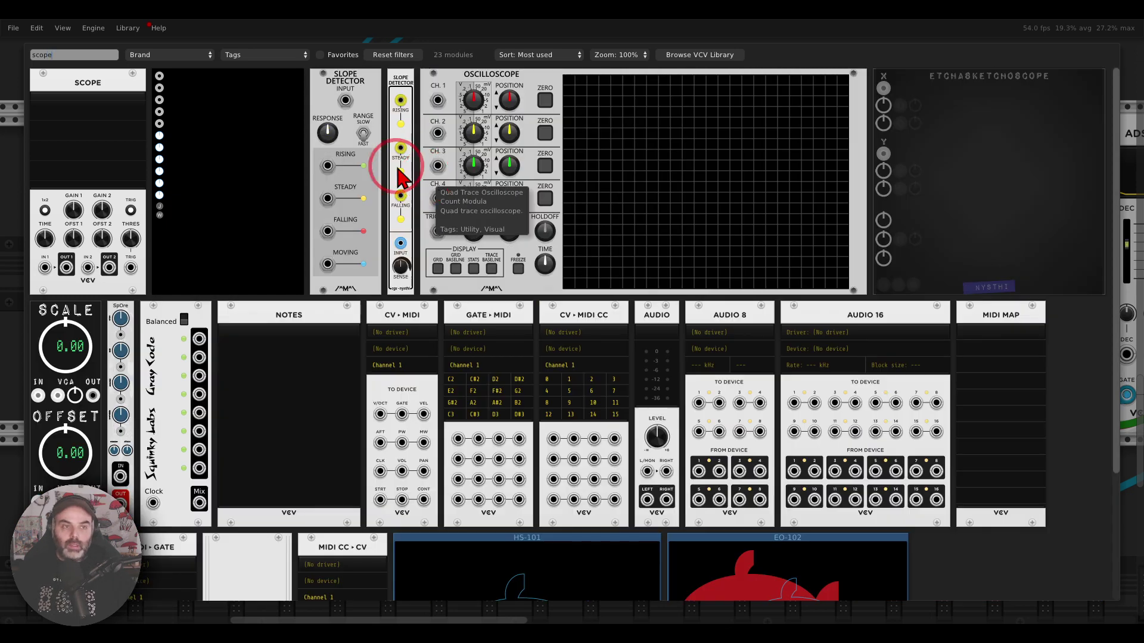
click(113, 88)
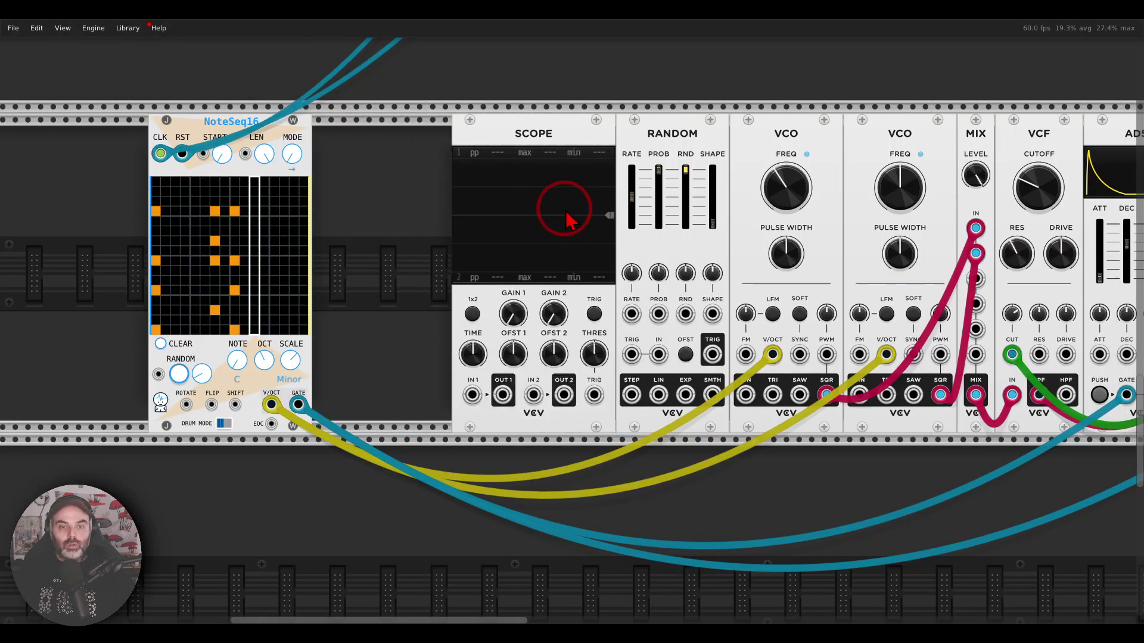
right_click(472, 394)
drag(493, 459, 704, 409)
click(713, 395)
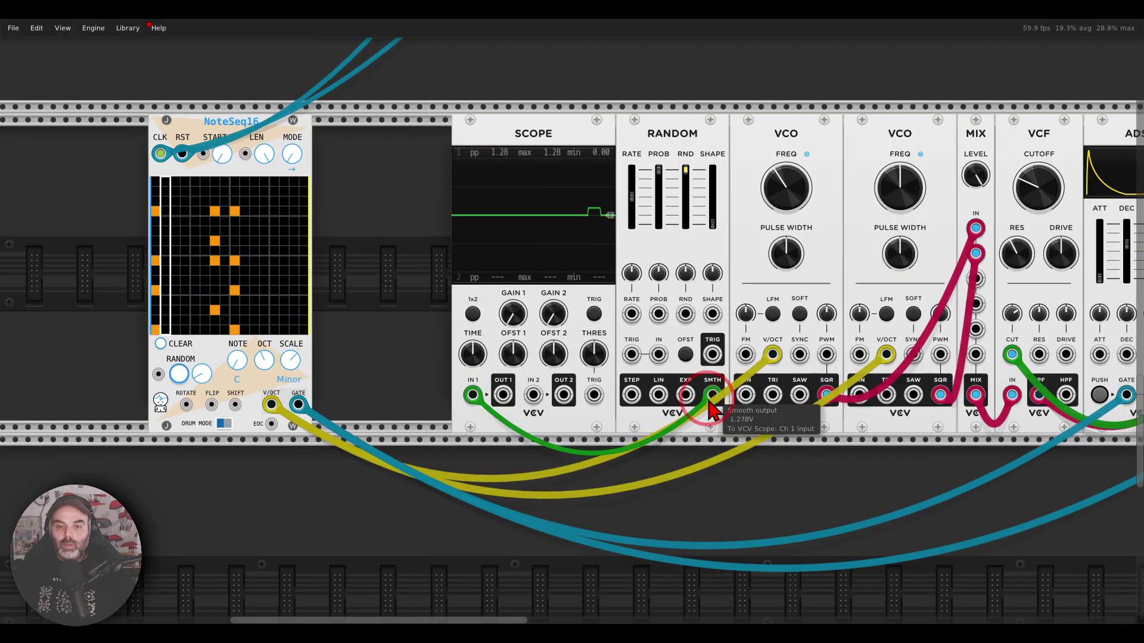
mouse_move(472, 354)
mouse_down()
mouse_move(468, 334)
mouse_move(554, 332)
mouse_move(571, 320)
mouse_up()
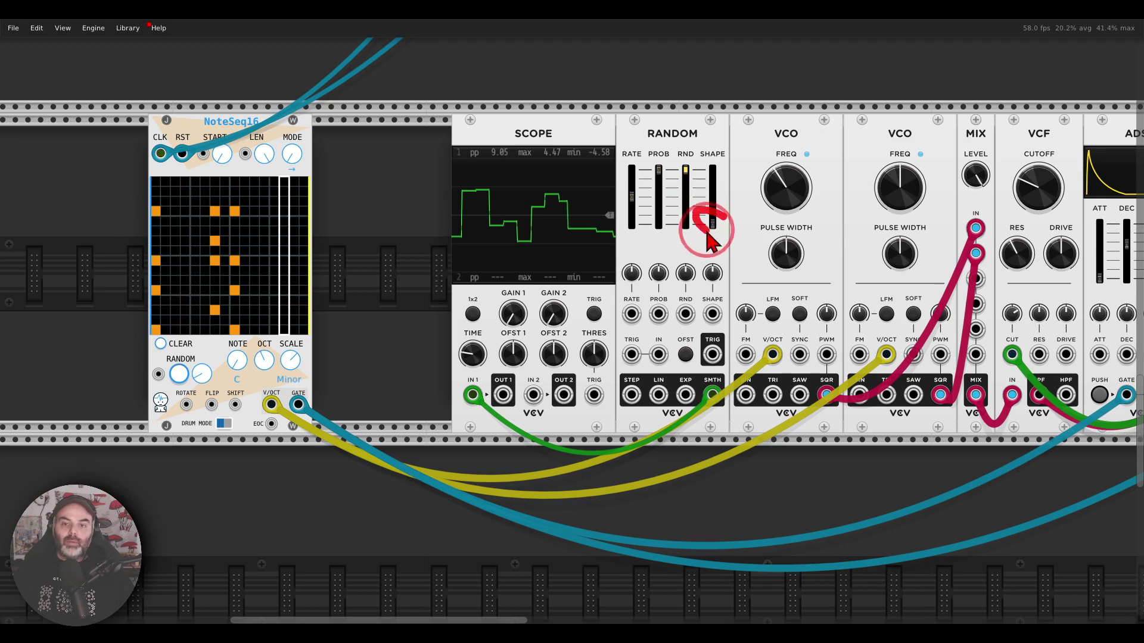
Step: Raise Random's Shape to its maximum and lower its clock rate to about 0.06 Hz
drag(712, 223, 712, 220)
drag(569, 322, 591, 155)
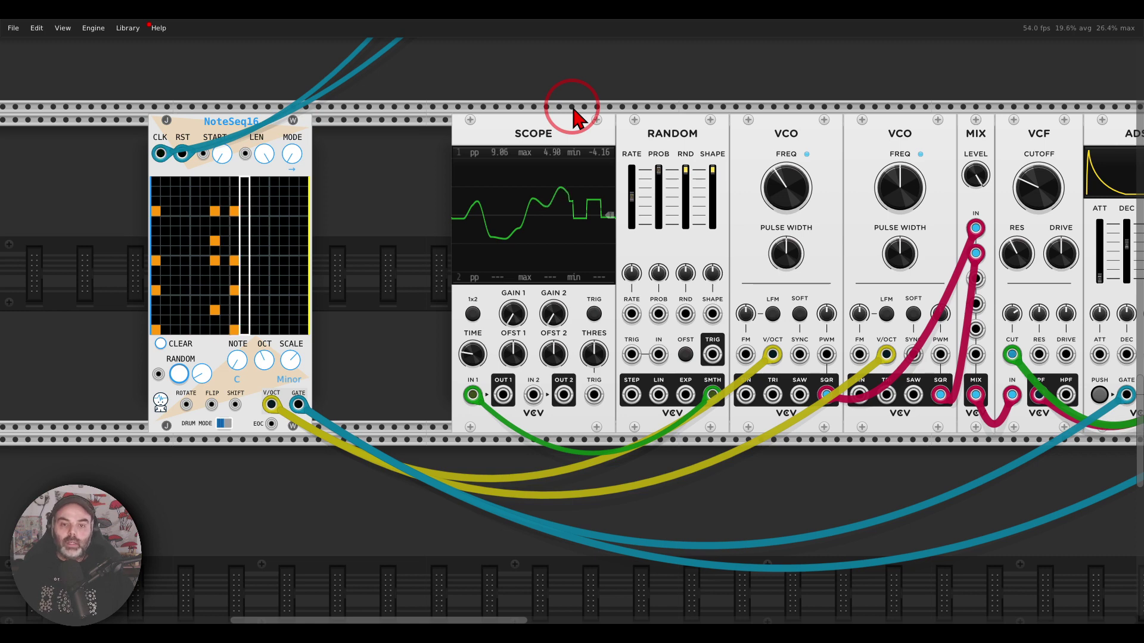
mouse_move(636, 191)
mouse_move(635, 191)
mouse_down()
mouse_move(566, 327)
mouse_move(633, 201)
mouse_up()
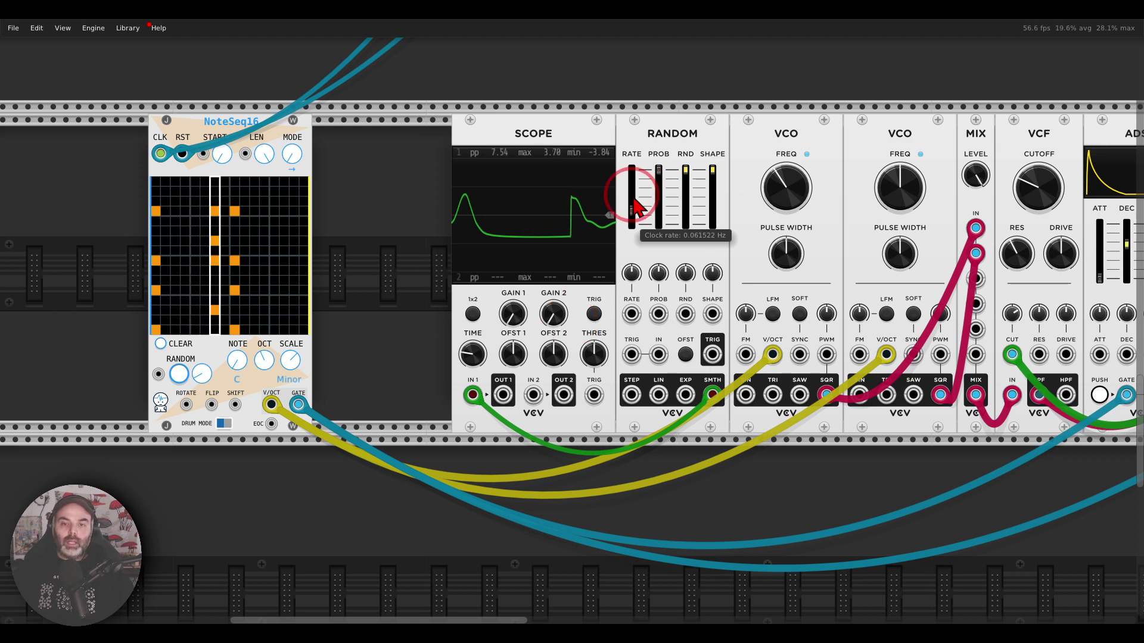
Step: Delete the Scope module from the rack
scroll(635, 110, right, 4)
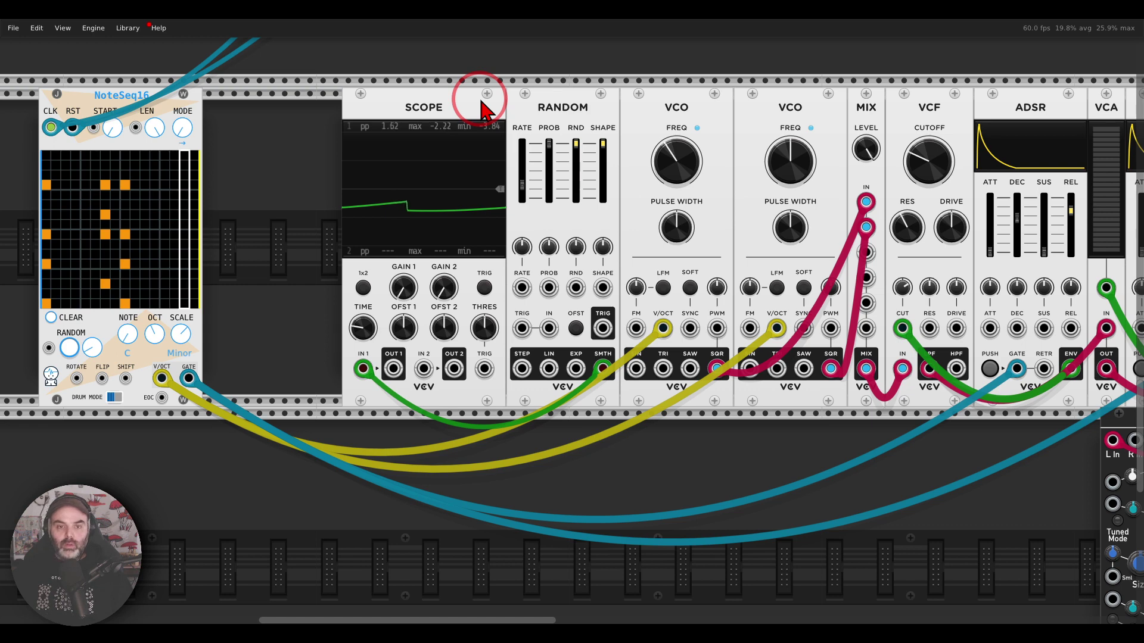
key(Delete)
Step: Patch Random's Smooth output into the FM inputs of both VCOs
click(774, 267)
scroll(774, 271, up, 2)
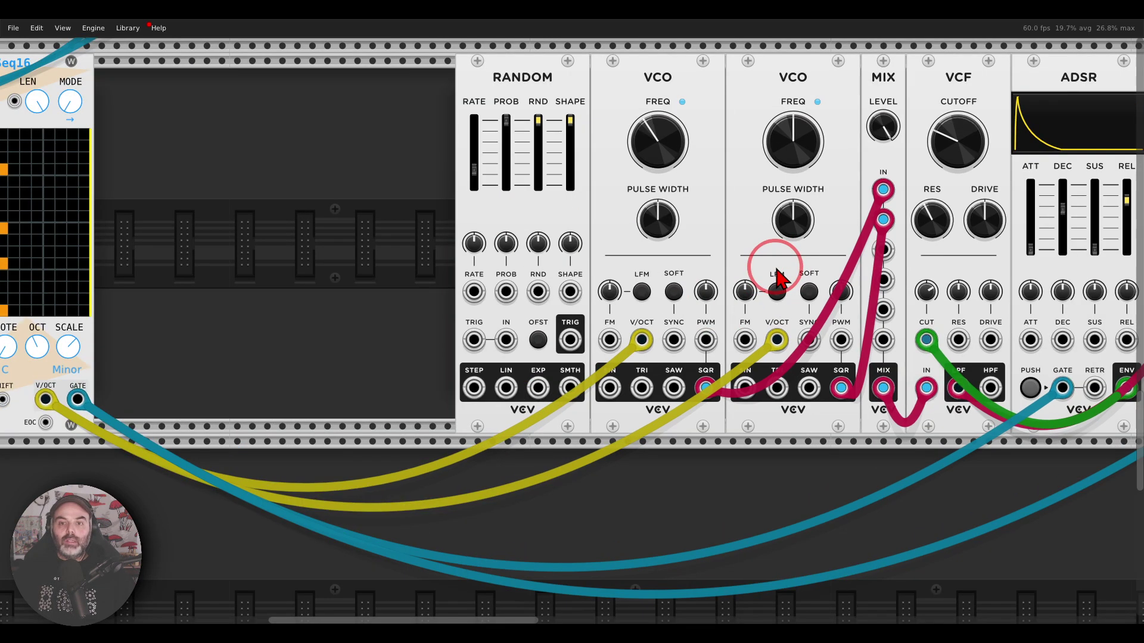
scroll(776, 268, up, 1)
drag(761, 199, 684, 237)
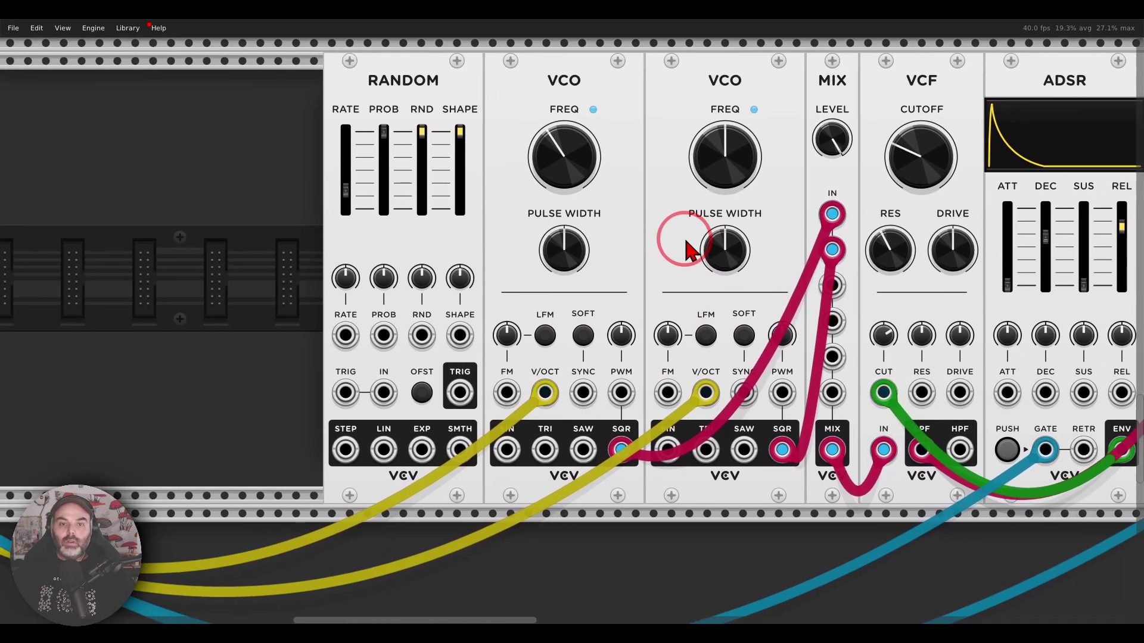
right_click(459, 449)
drag(472, 495, 666, 393)
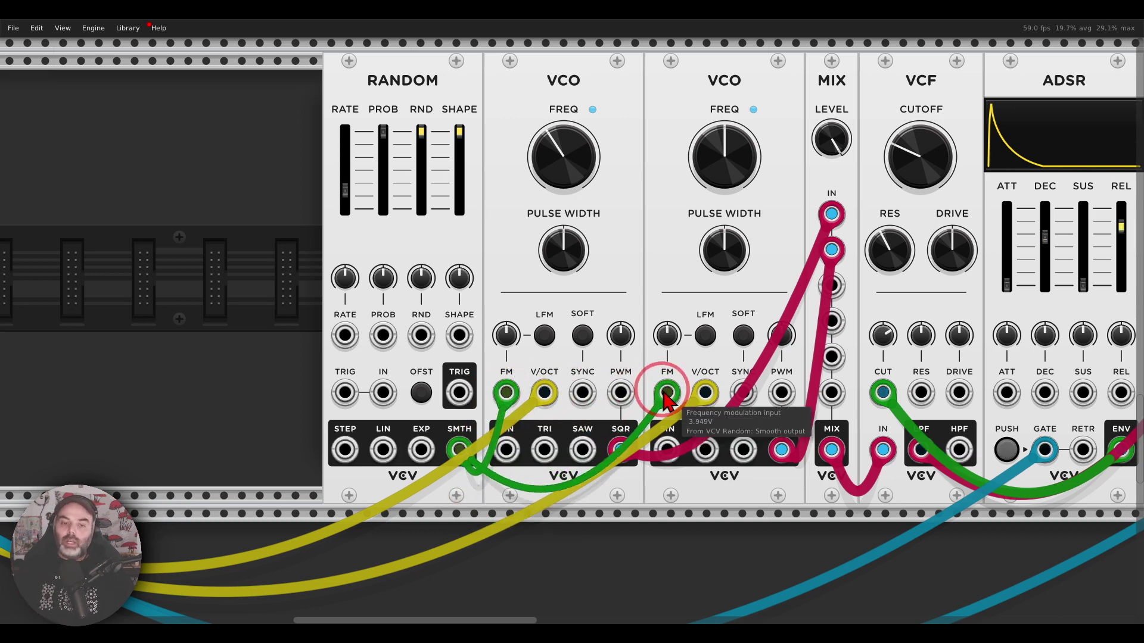
Step: Fine-tune the frequency modulation amounts on both VCOs, keeping them very close to zero
mouse_move(722, 169)
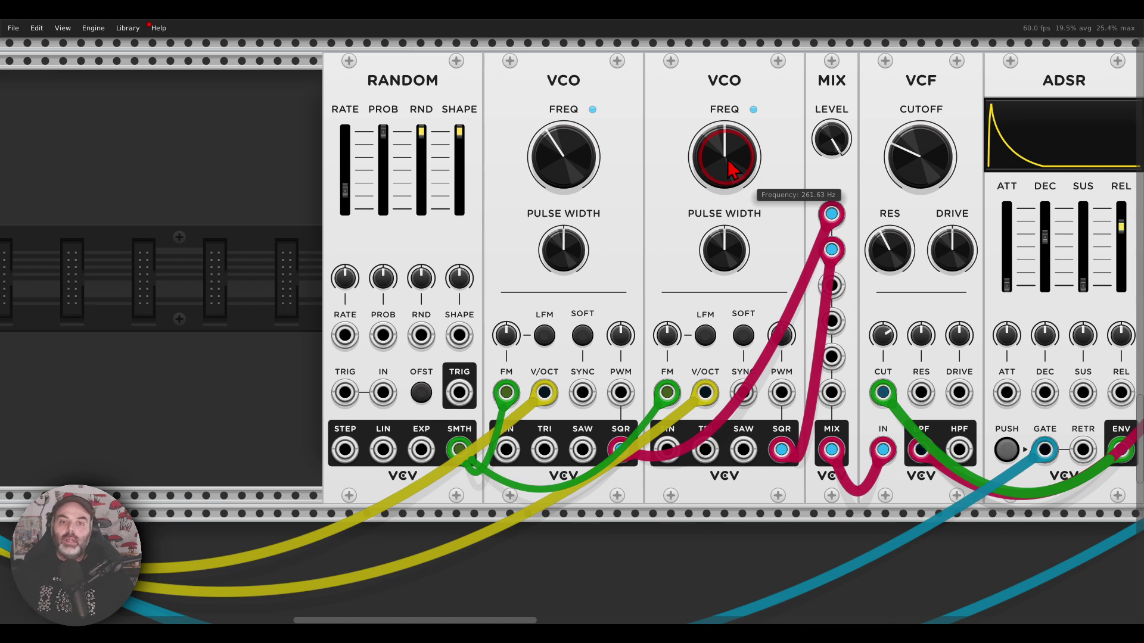
mouse_move(571, 166)
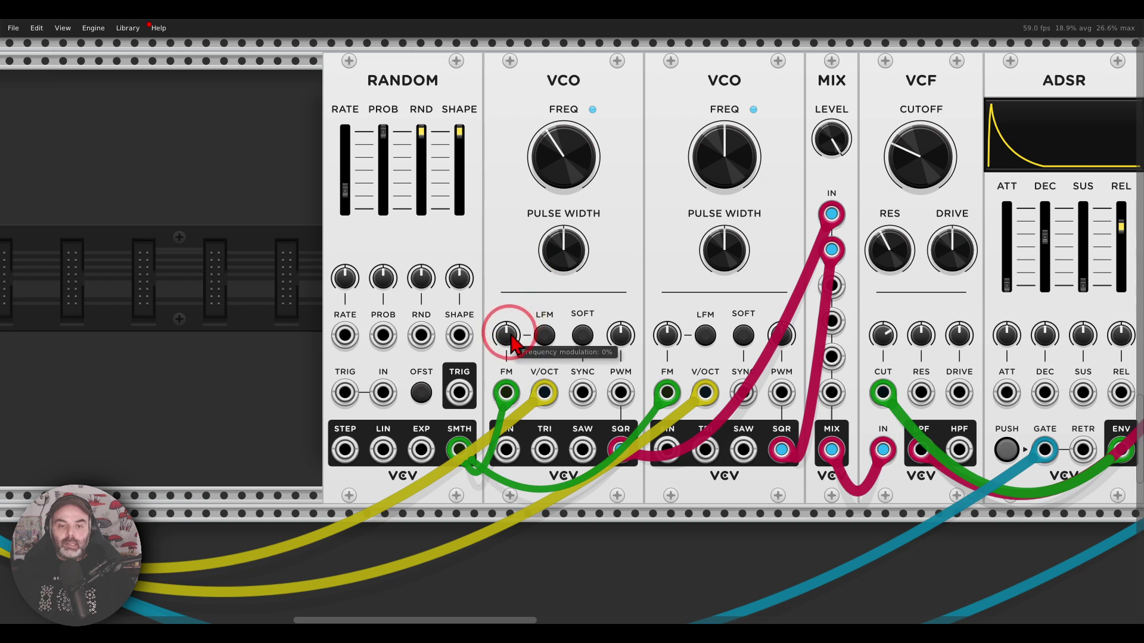
drag(510, 335, 511, 336)
click(666, 338)
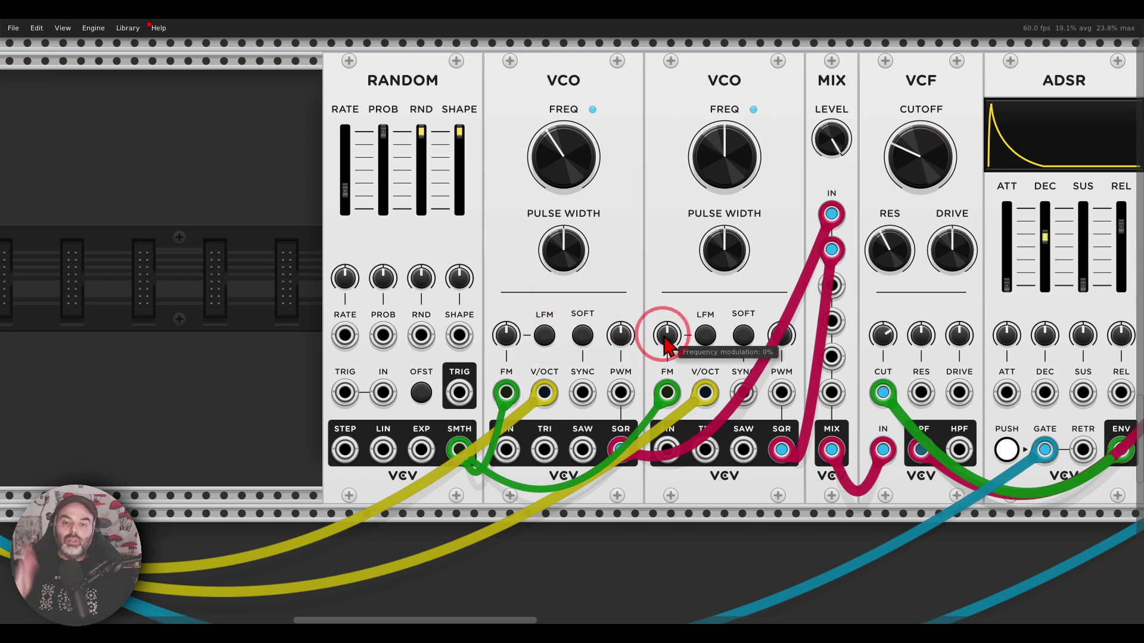
drag(664, 337, 664, 336)
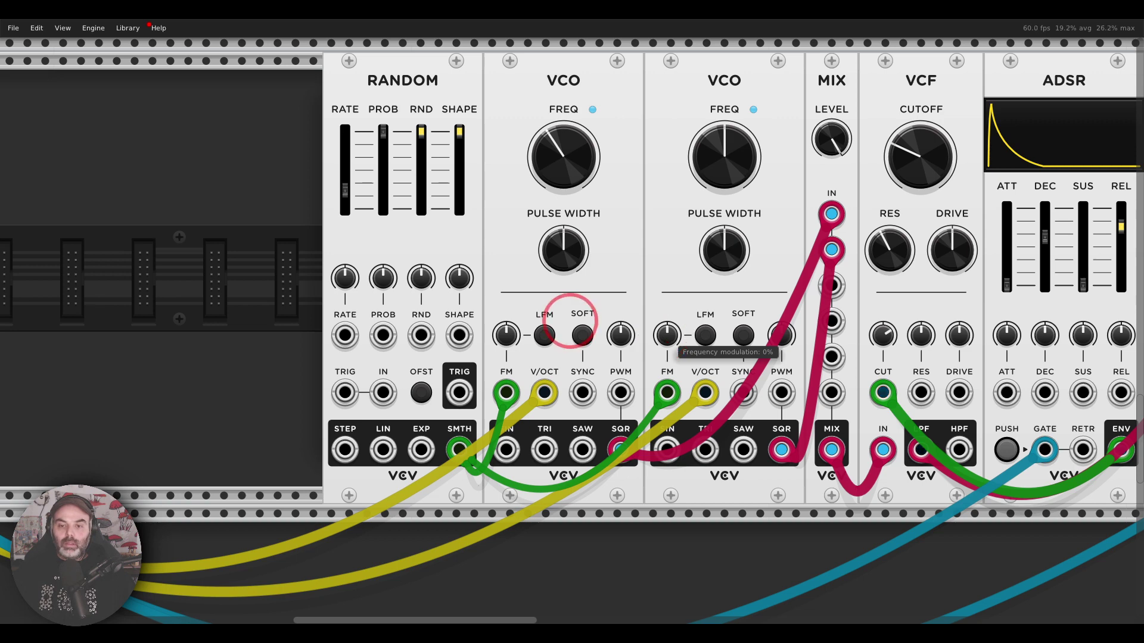
click(666, 340)
click(514, 341)
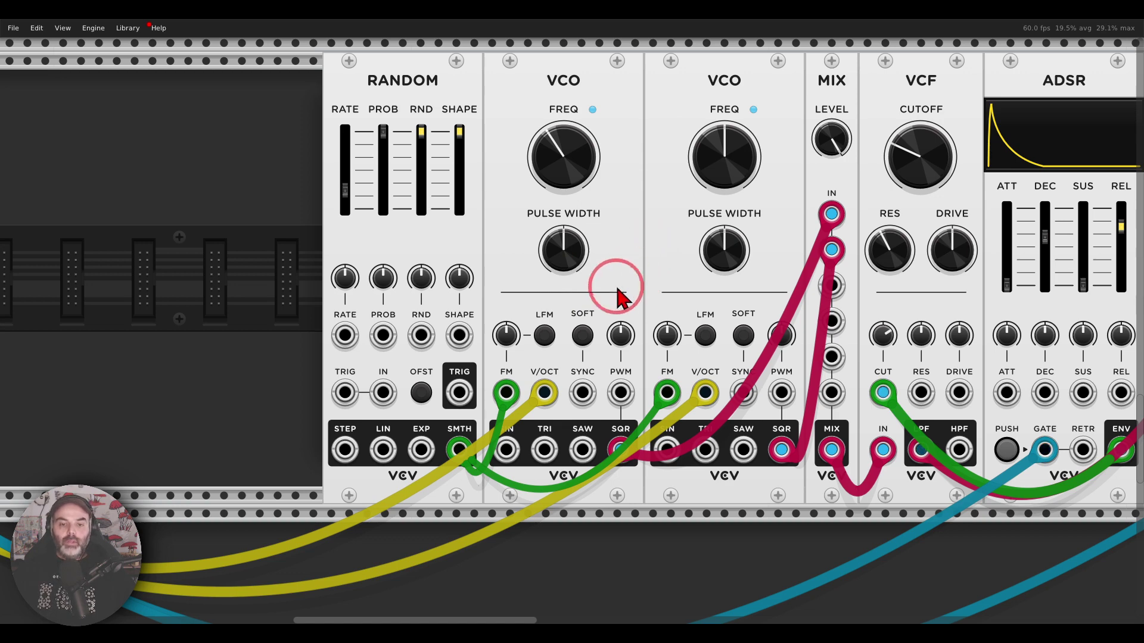
Step: Patch Random's Smooth output into both VCOs' PWM inputs, with a negative PWM amount on the first and about 55% on the second
right_click(463, 454)
drag(497, 500, 781, 392)
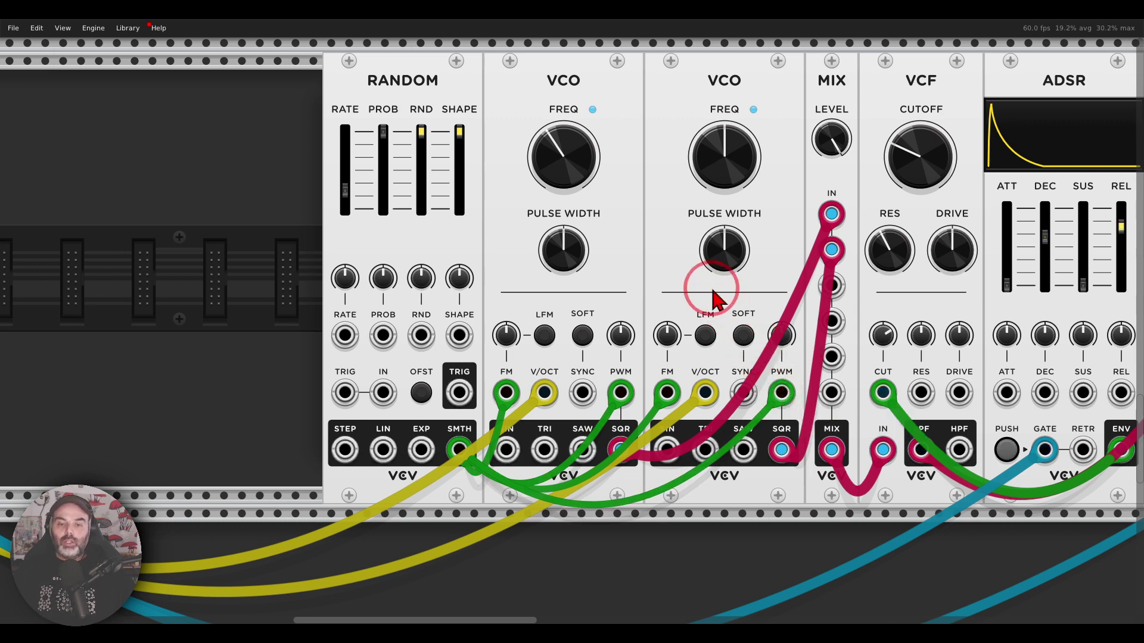
drag(620, 331, 570, 320)
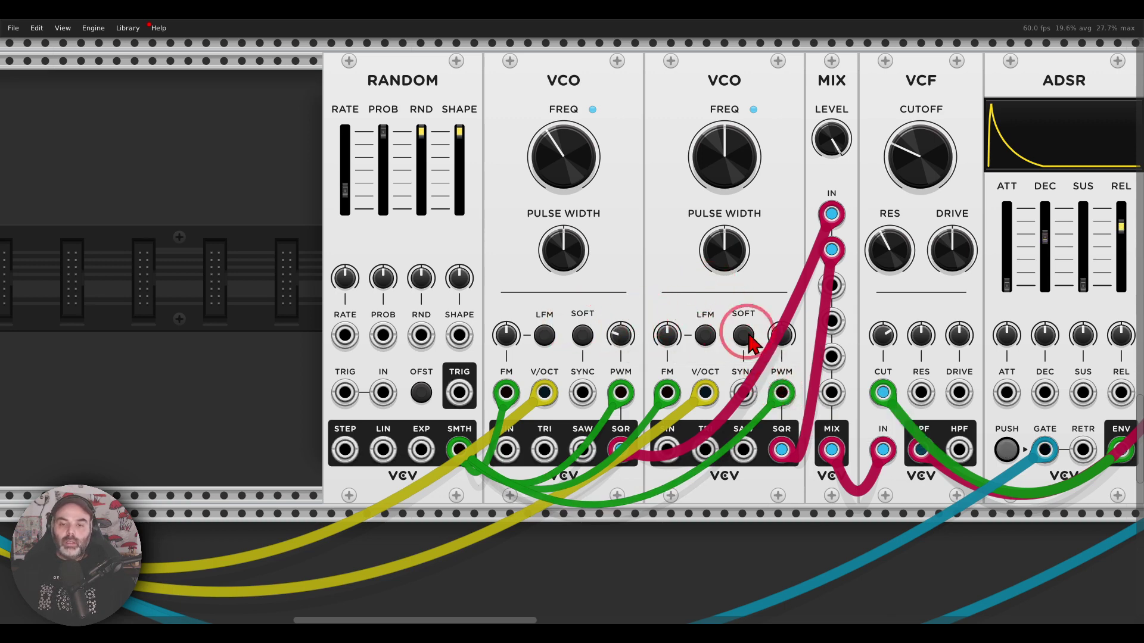
drag(782, 337, 780, 334)
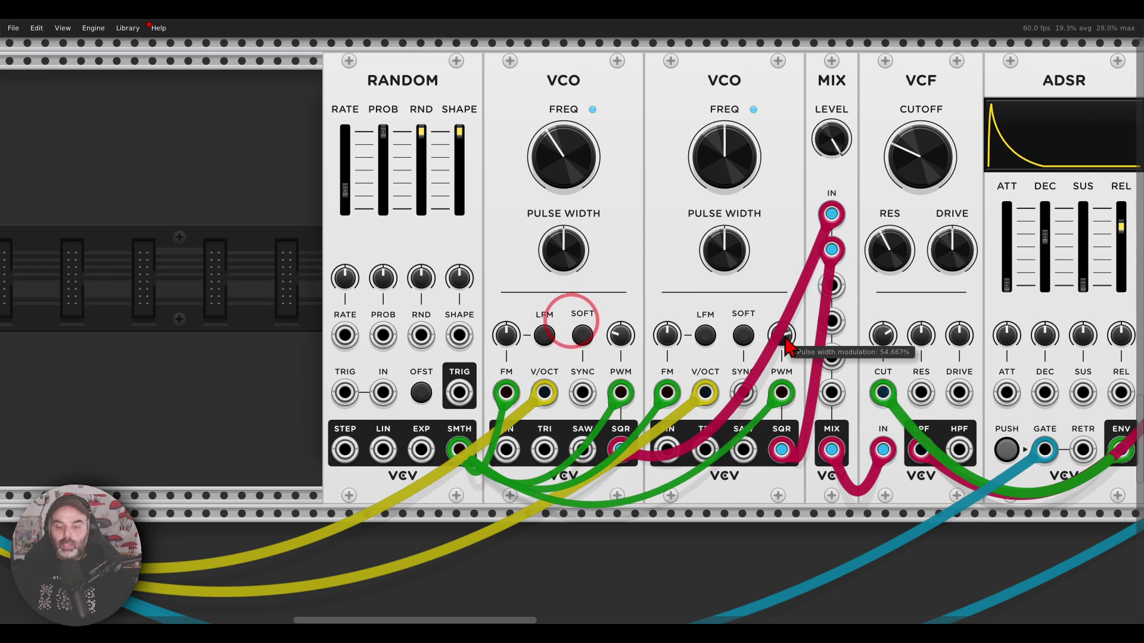
drag(627, 311, 575, 319)
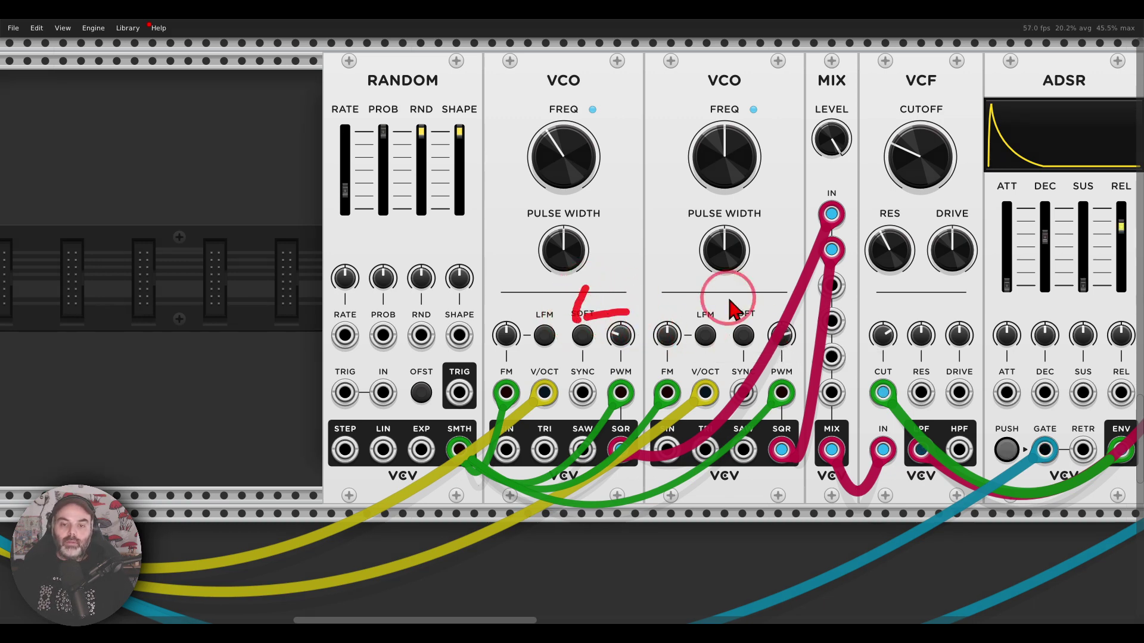
drag(803, 301, 798, 333)
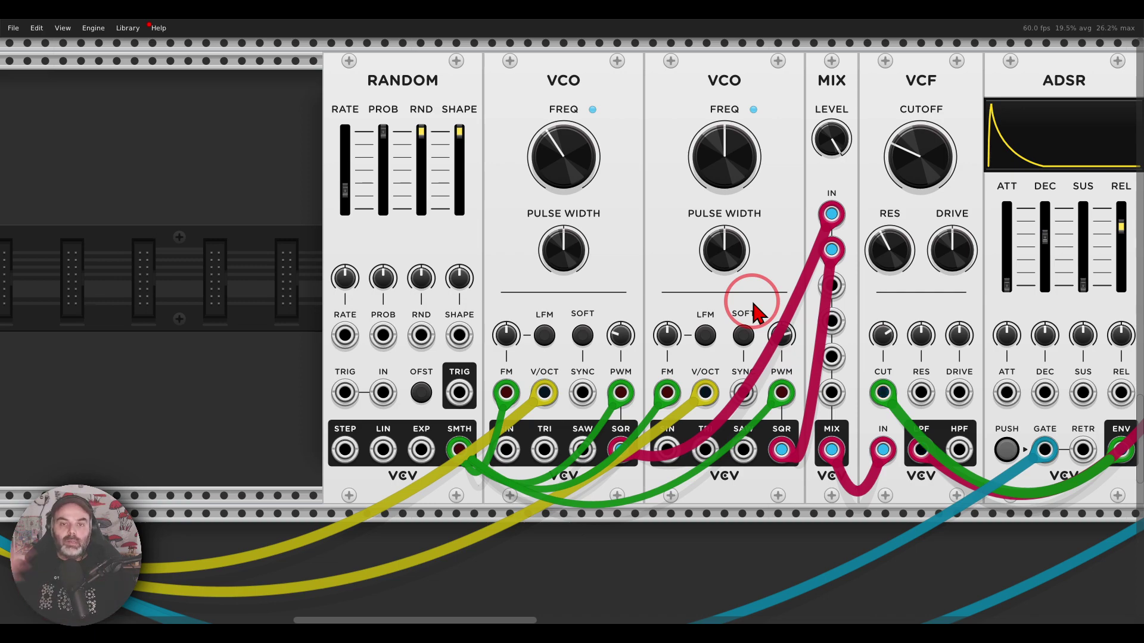
Step: Move NoteSeq16 flush against the Random module to close the gap between them
ctrl+scroll(753, 303, down, 4)
drag(818, 434, 727, 418)
drag(209, 168, 445, 188)
Step: Patch Random's Smooth output into the Decay and Release CV inputs of both ADSRs
drag(684, 471, 597, 393)
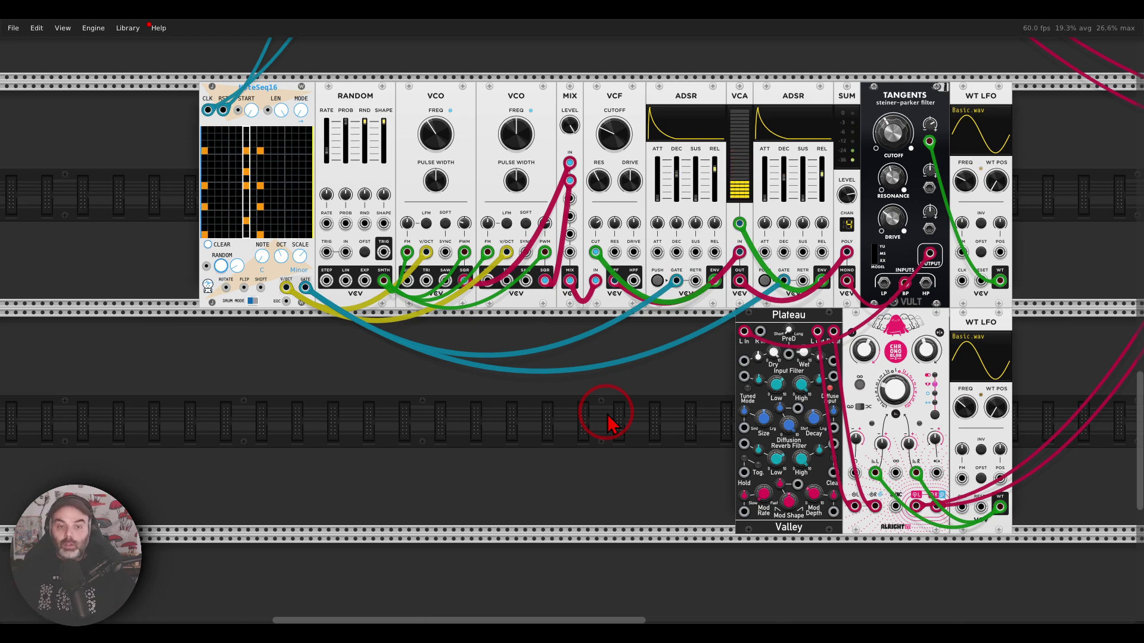
scroll(605, 265, up, 3)
drag(634, 374, 607, 405)
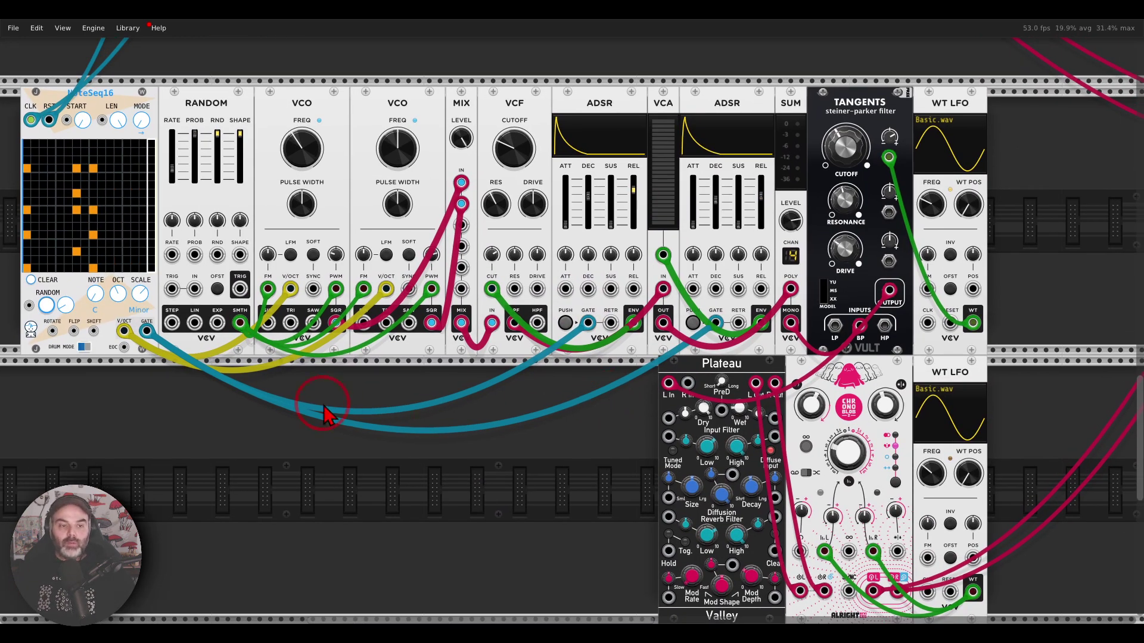
right_click(241, 323)
click(261, 366)
drag(263, 375, 758, 289)
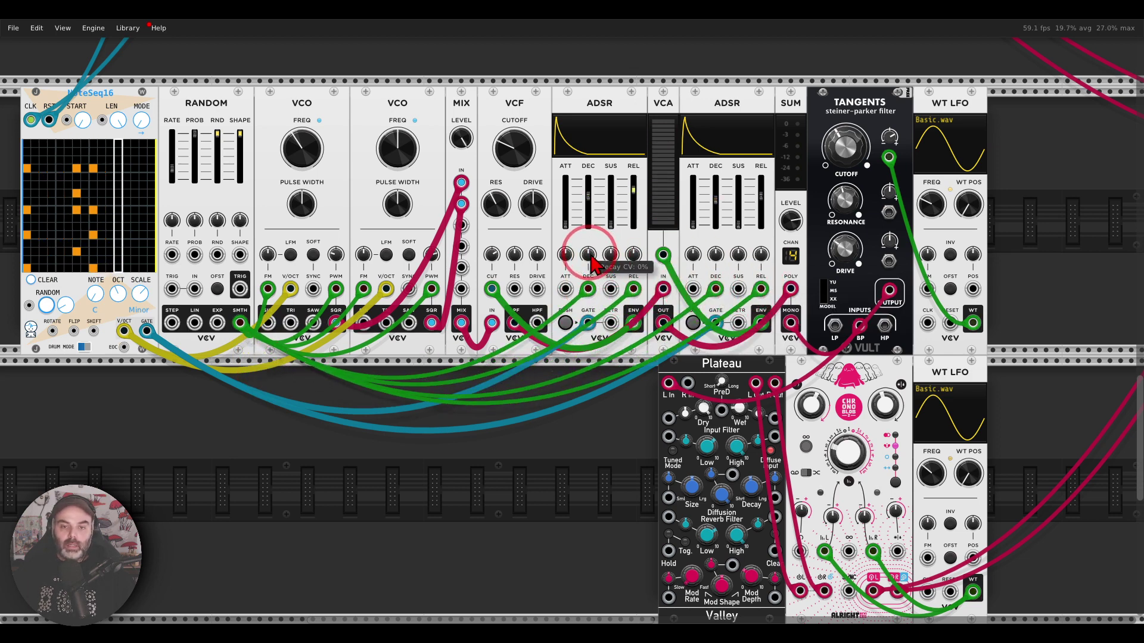
Step: Adjust the Decay and Release CV amounts on the ADSRs, setting the second ADSR's Release CV to about -9%
drag(589, 255, 632, 252)
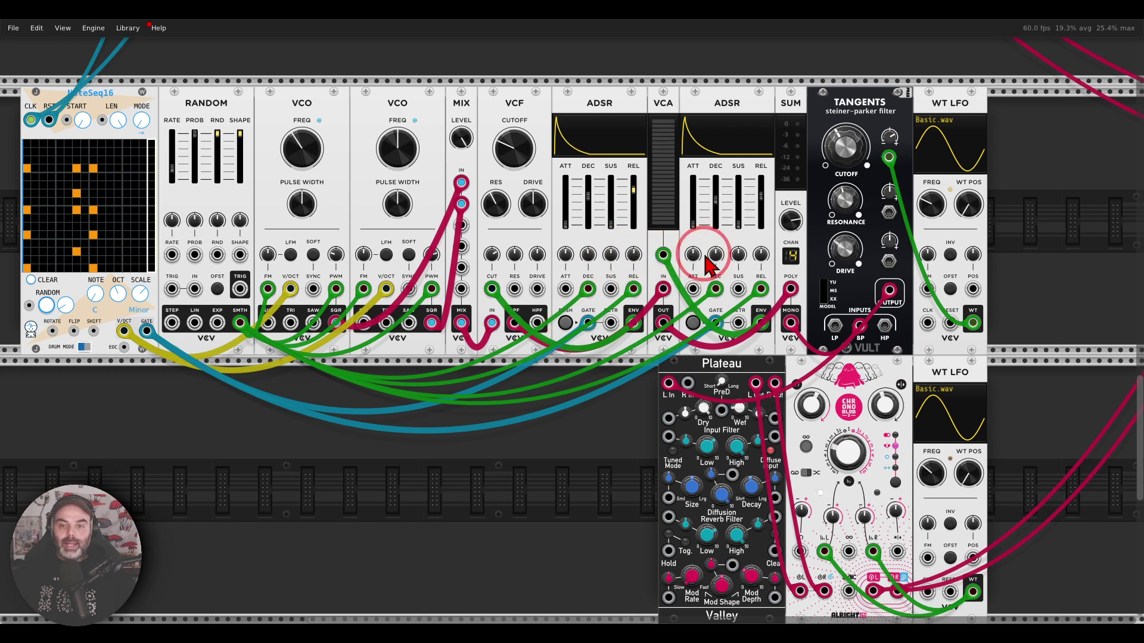
click(761, 255)
drag(759, 257, 759, 261)
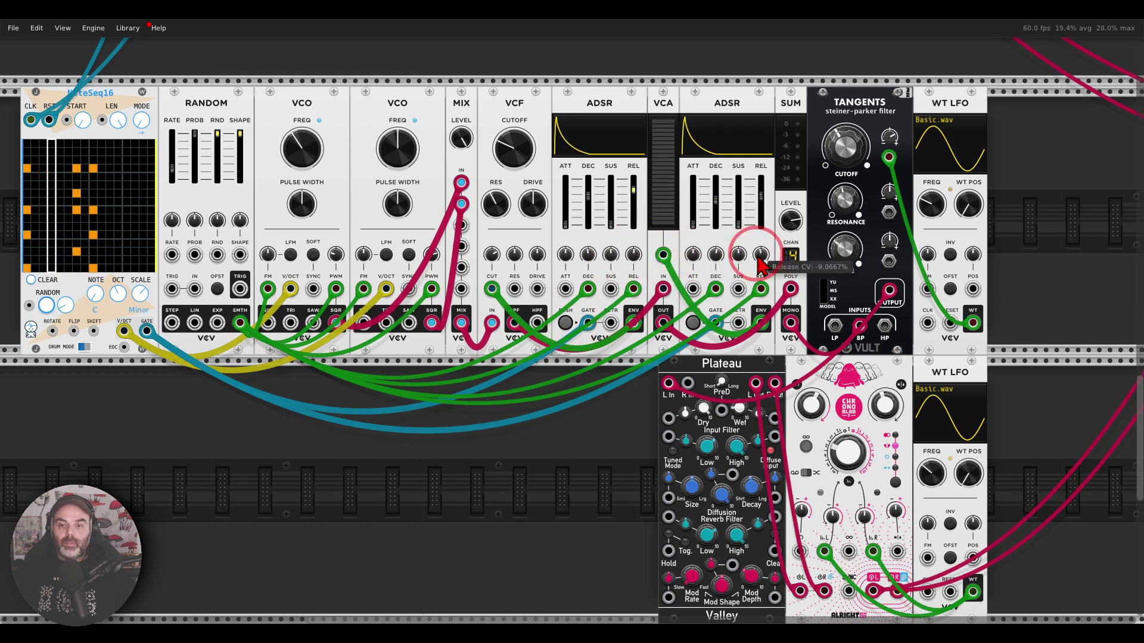
scroll(504, 455, down, 3)
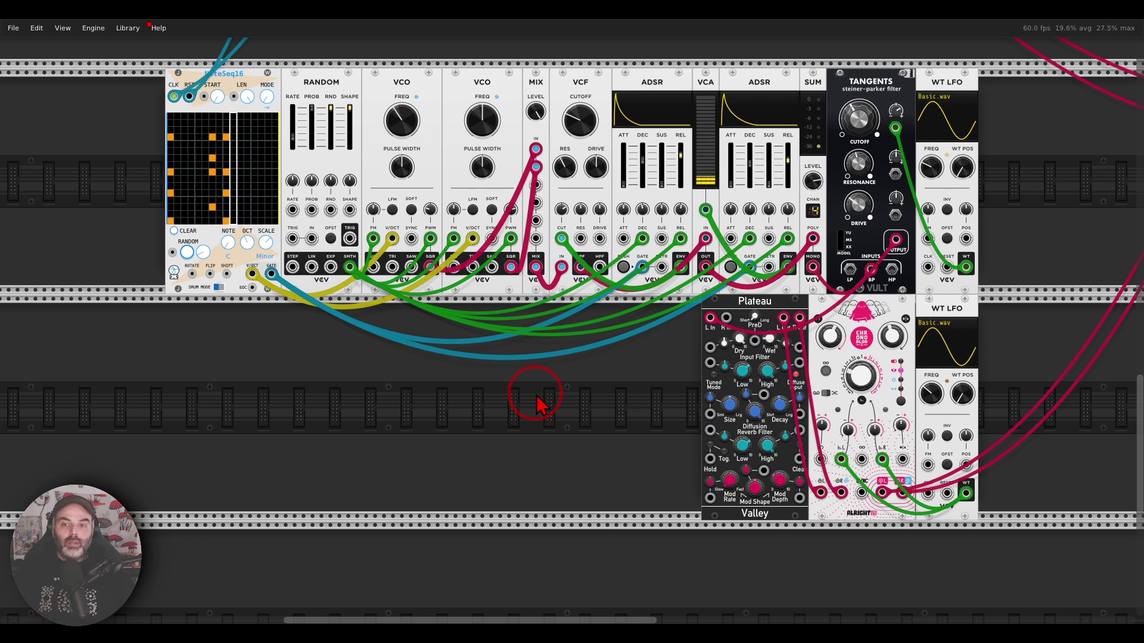
scroll(540, 390, down, 1)
scroll(542, 393, up, 20)
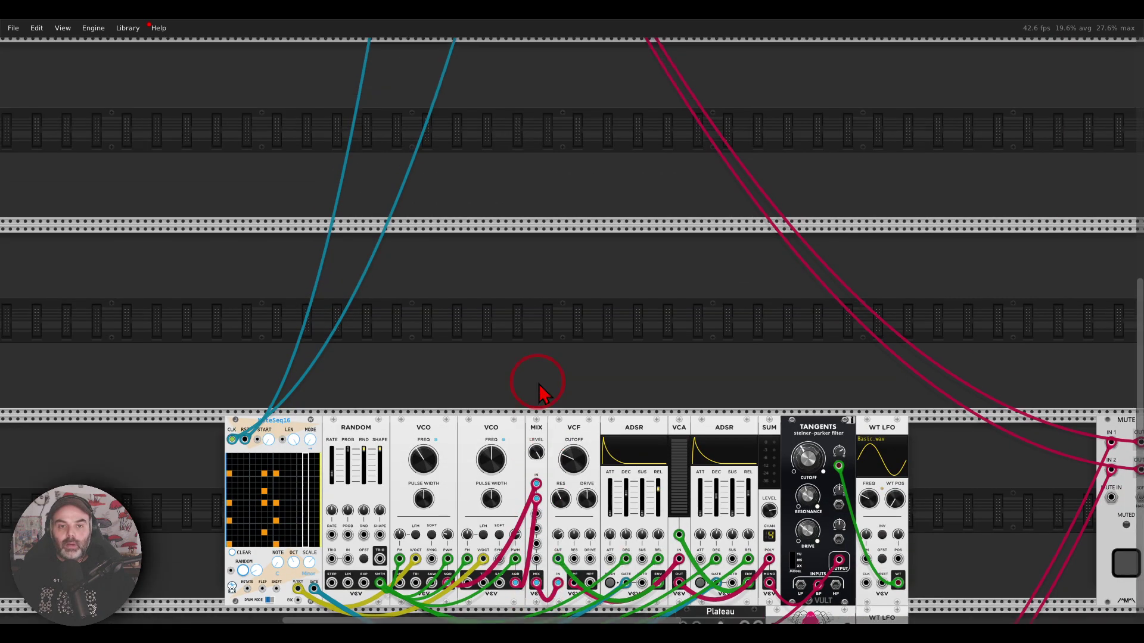
scroll(541, 390, up, 3)
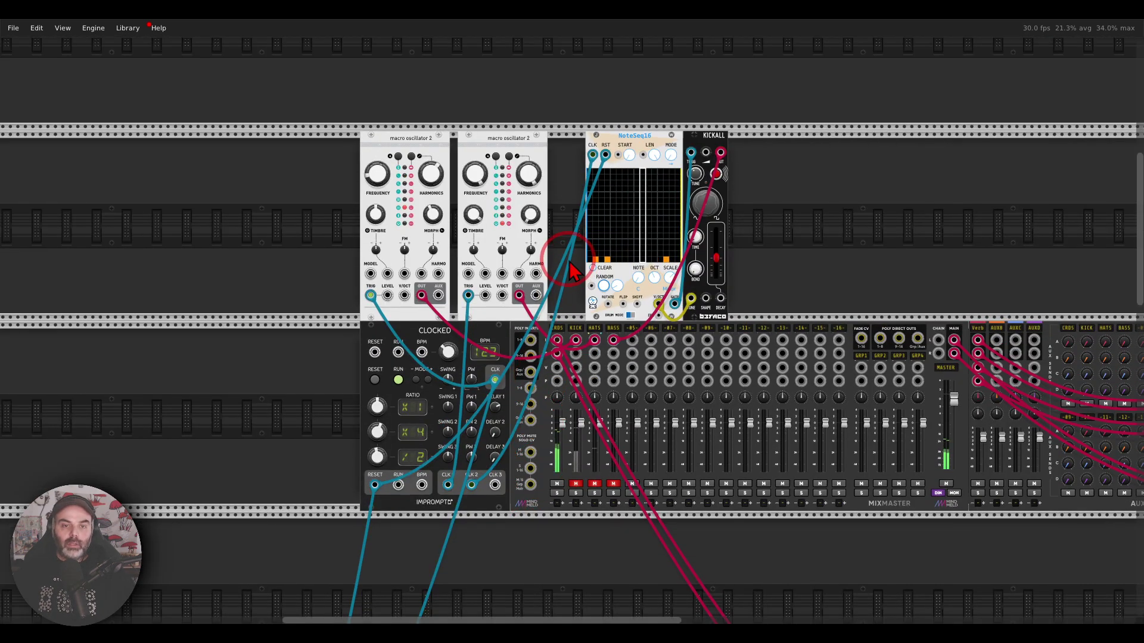
drag(386, 58, 398, 124)
drag(500, 67, 505, 136)
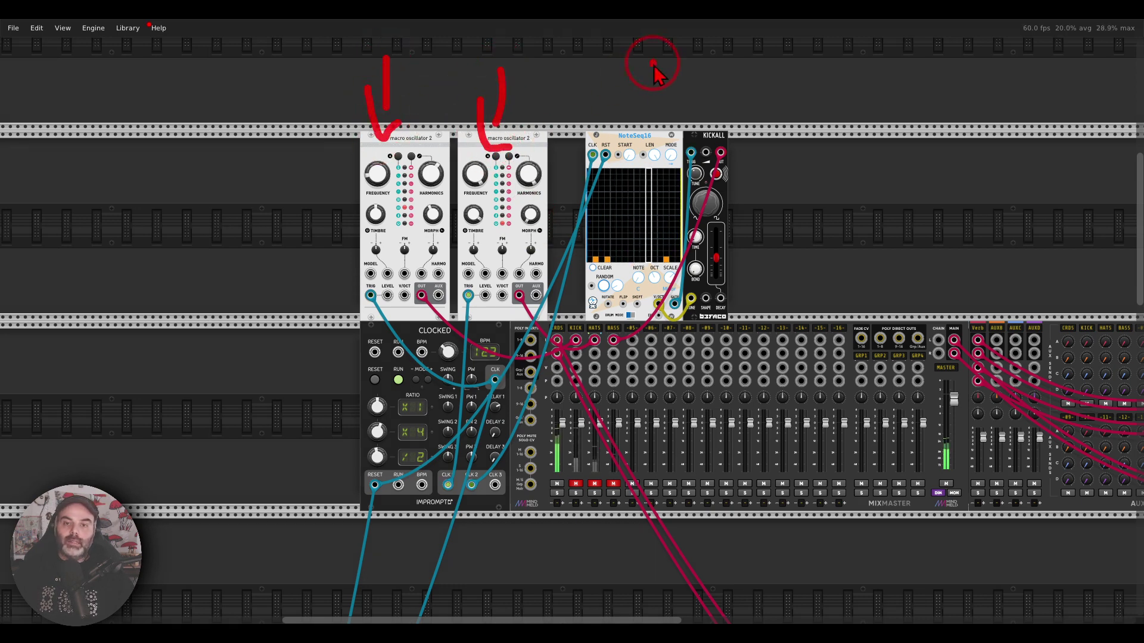
drag(655, 60, 654, 124)
mouse_move(614, 96)
mouse_down()
mouse_move(651, 159)
mouse_move(672, 138)
mouse_up()
key(super+shift+F11)
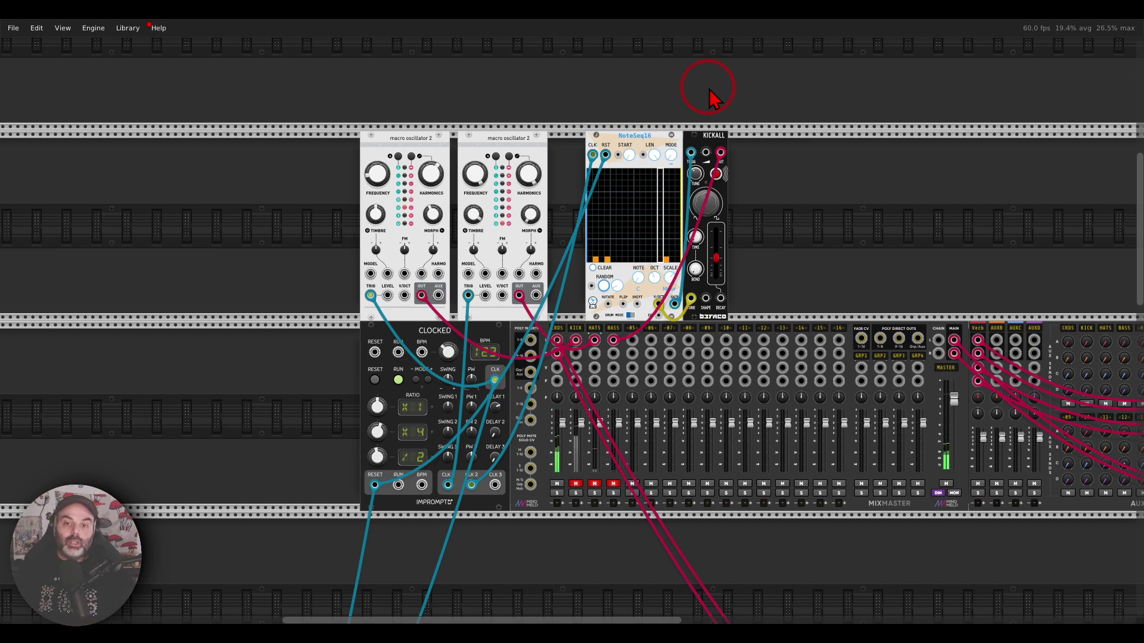
Step: Unmute the KICK, HATS and BASS channels in MixMaster
click(575, 485)
click(594, 484)
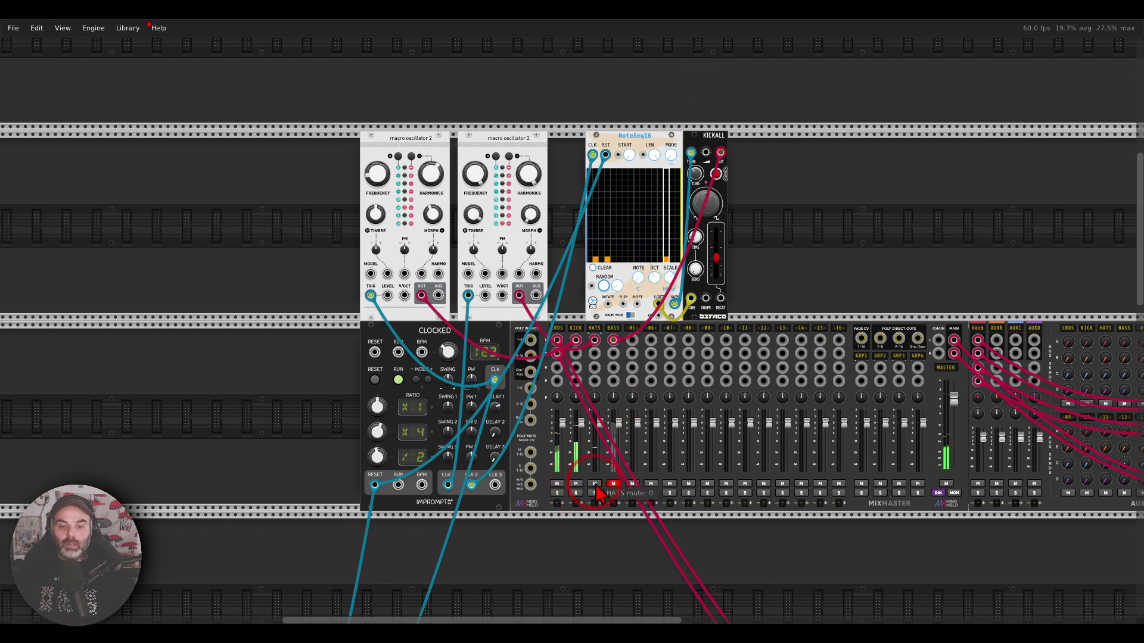
click(613, 483)
Step: Select all the synth voice modules including Mute and move them up directly beneath the Clocked and MixMaster row
drag(643, 541, 535, 233)
scroll(557, 308, down, 3)
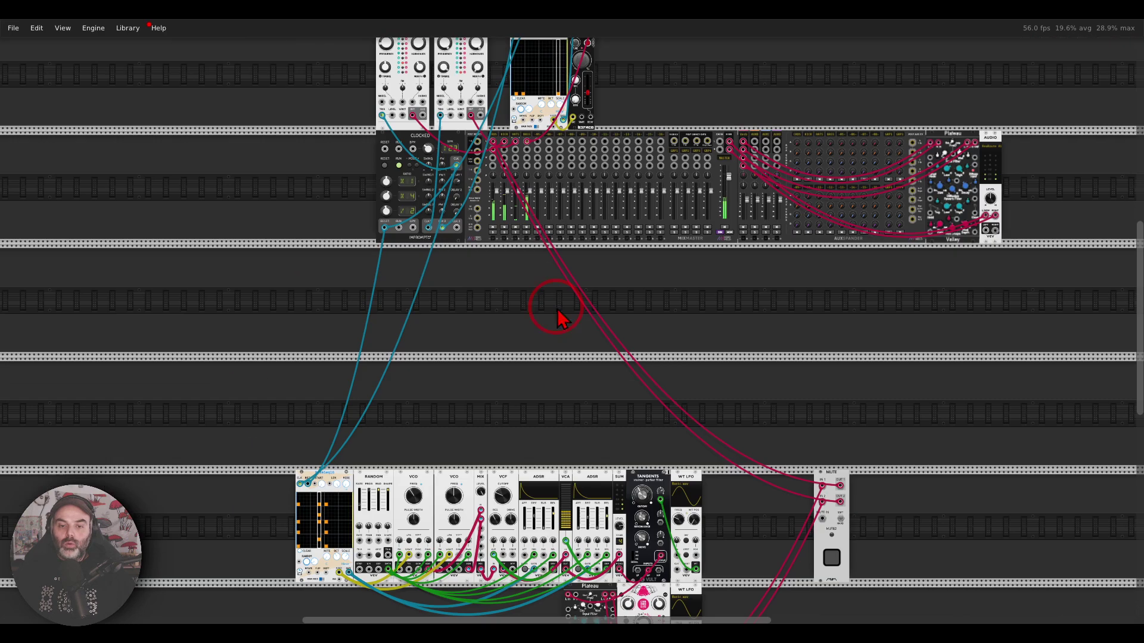
drag(576, 365, 543, 232)
drag(168, 283, 917, 614)
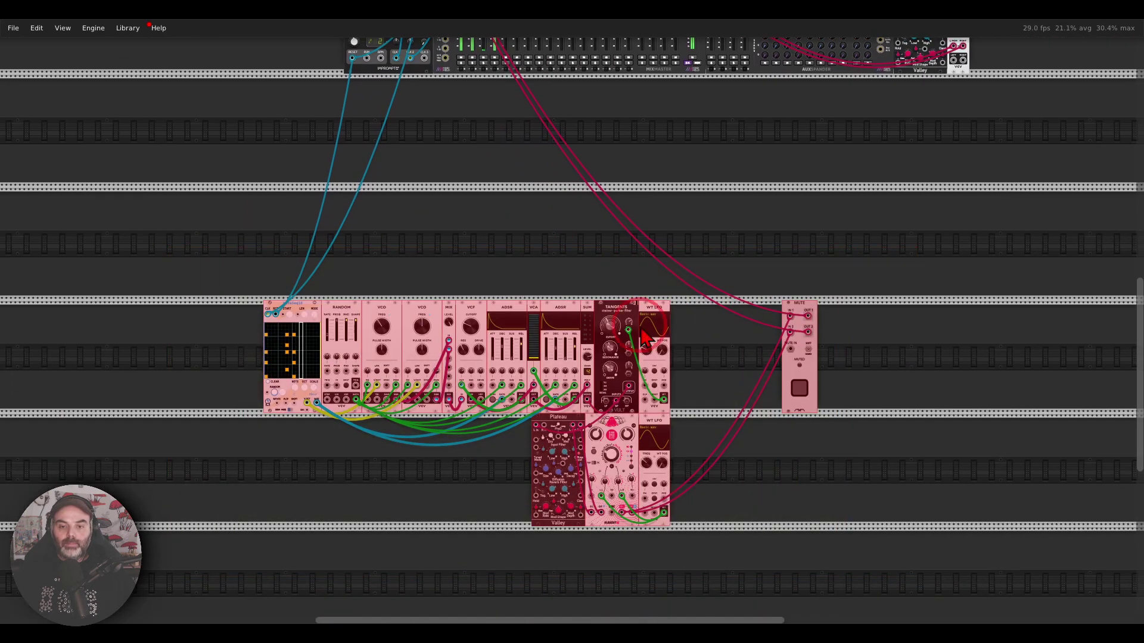
drag(544, 495, 544, 524)
click(582, 242)
scroll(499, 496, up, 1)
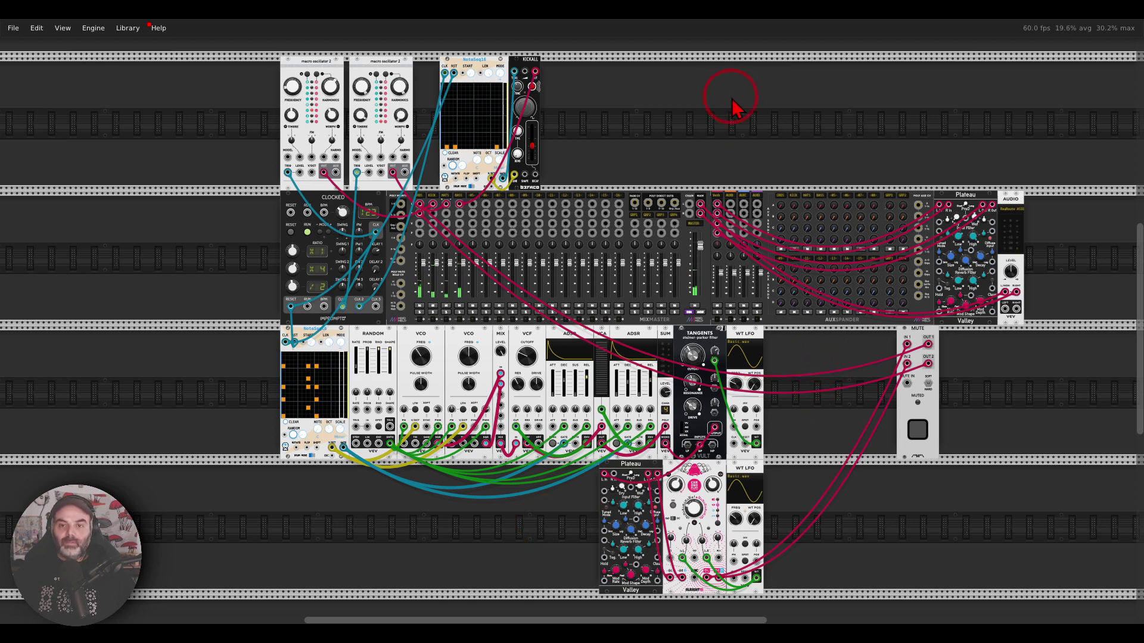
Step: Adjust the VCF's cutoff and cutoff CV amount together with Chronoblob 2's delay time
drag(529, 366, 571, 322)
drag(694, 509, 571, 322)
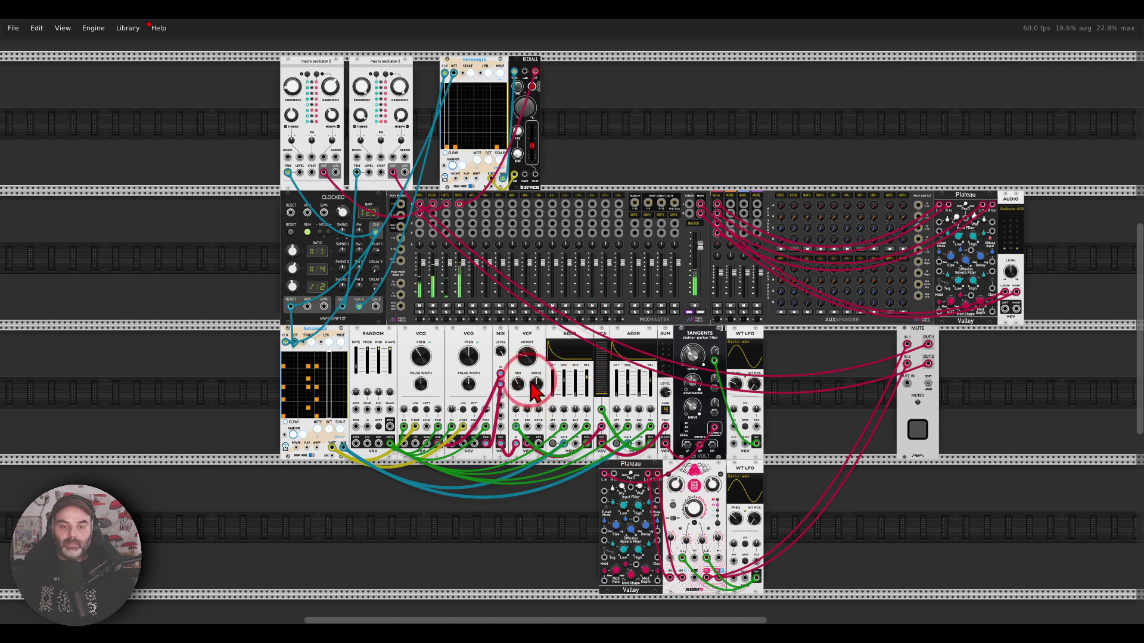
drag(526, 365, 571, 322)
scroll(570, 322, up, 1)
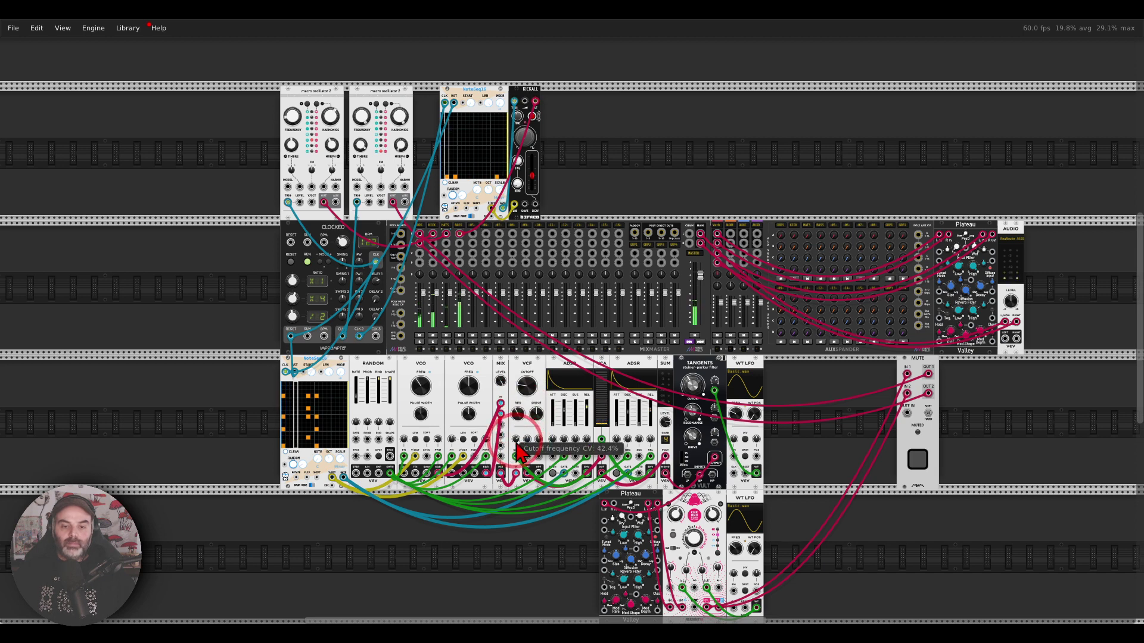
mouse_move(514, 440)
mouse_down()
mouse_move(570, 318)
mouse_move(522, 441)
mouse_up()
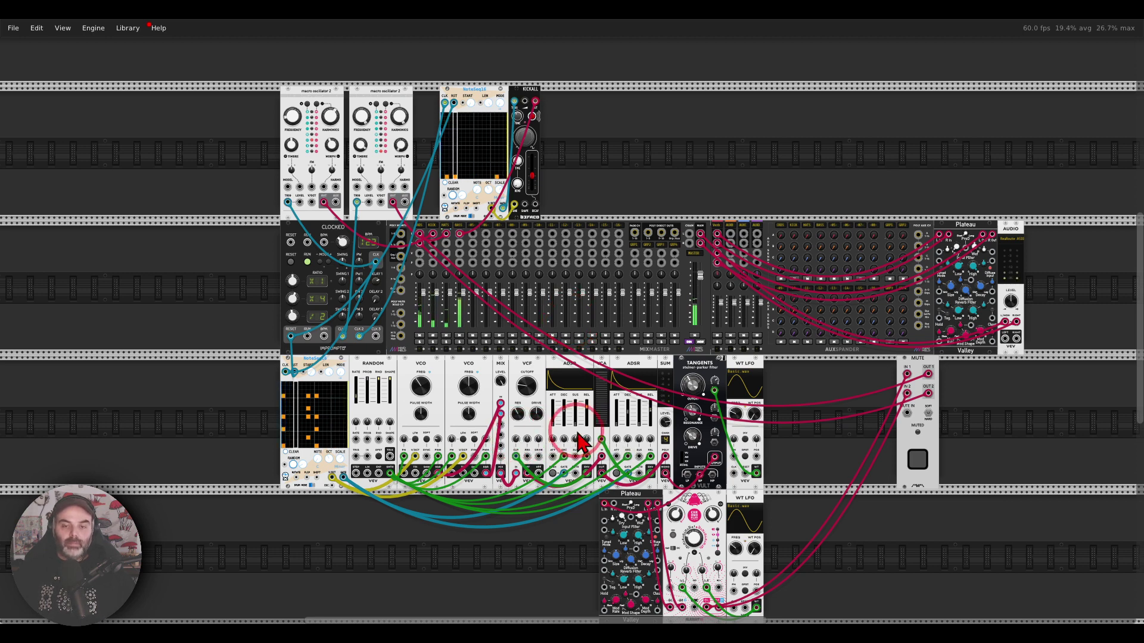
scroll(804, 442, down, 2)
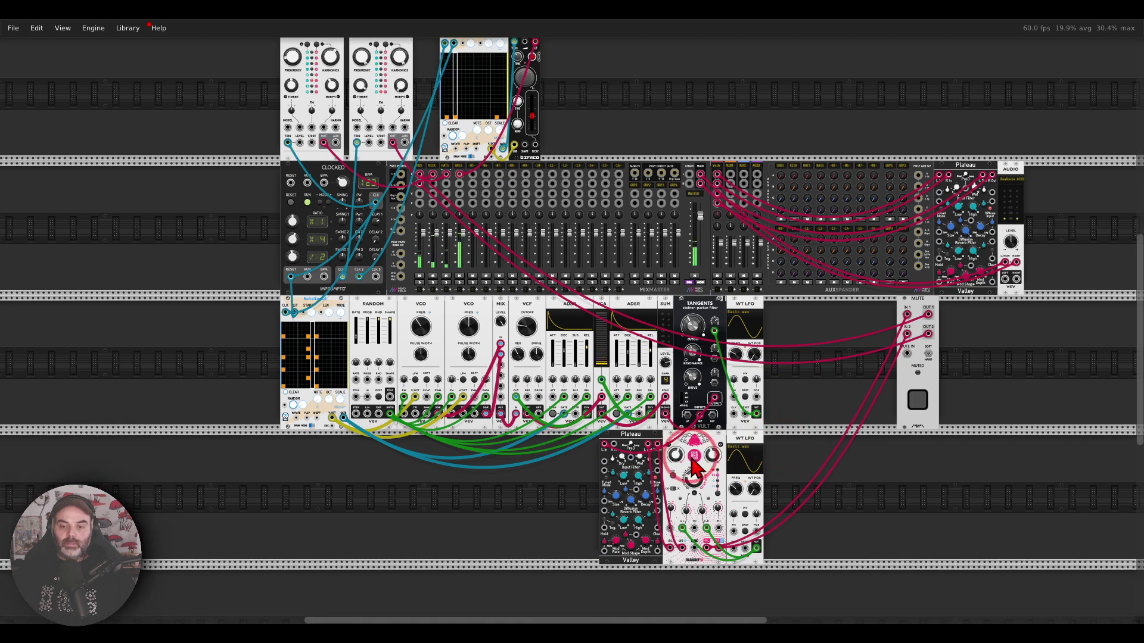